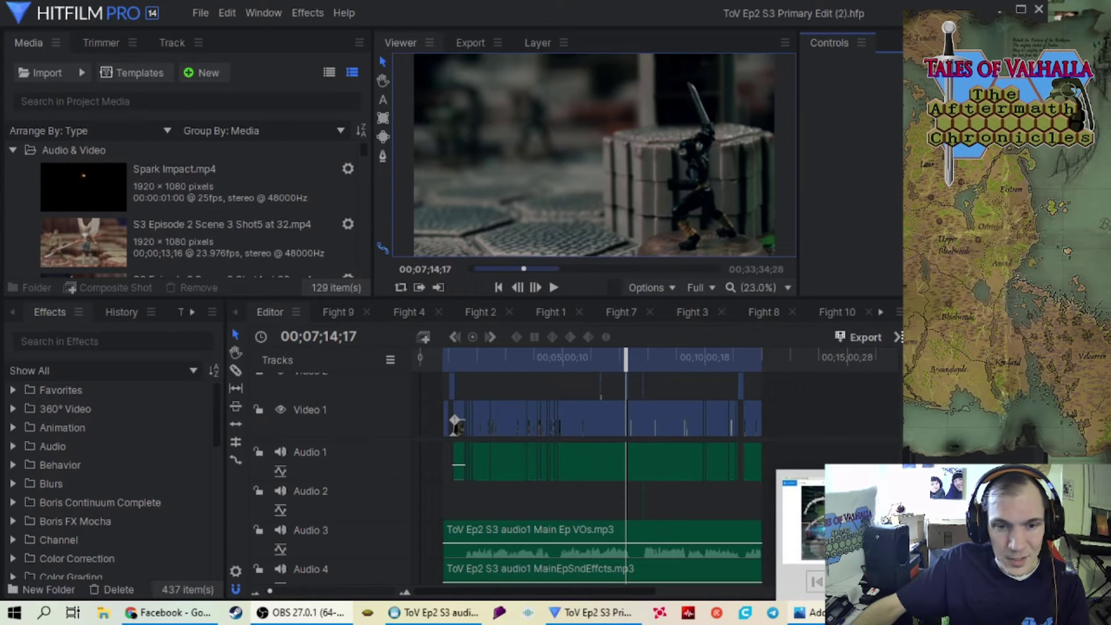
Bring up the Season 3 premiere promo image AddText_08-24-01.47.21.jpg in Photos
{"action": "left_click", "coordinate": [810, 612]}
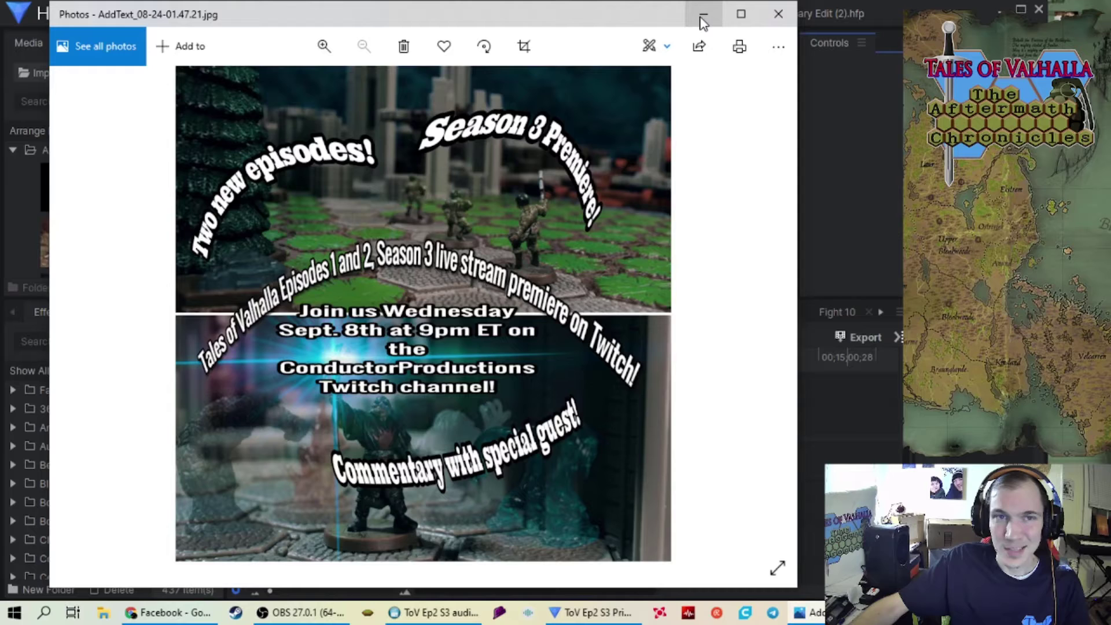
Minimize the promo image and scrub the HitFilm Ep2 edit to the castle shot around 00;04;53;27
{"action": "left_click", "coordinate": [702, 18]}
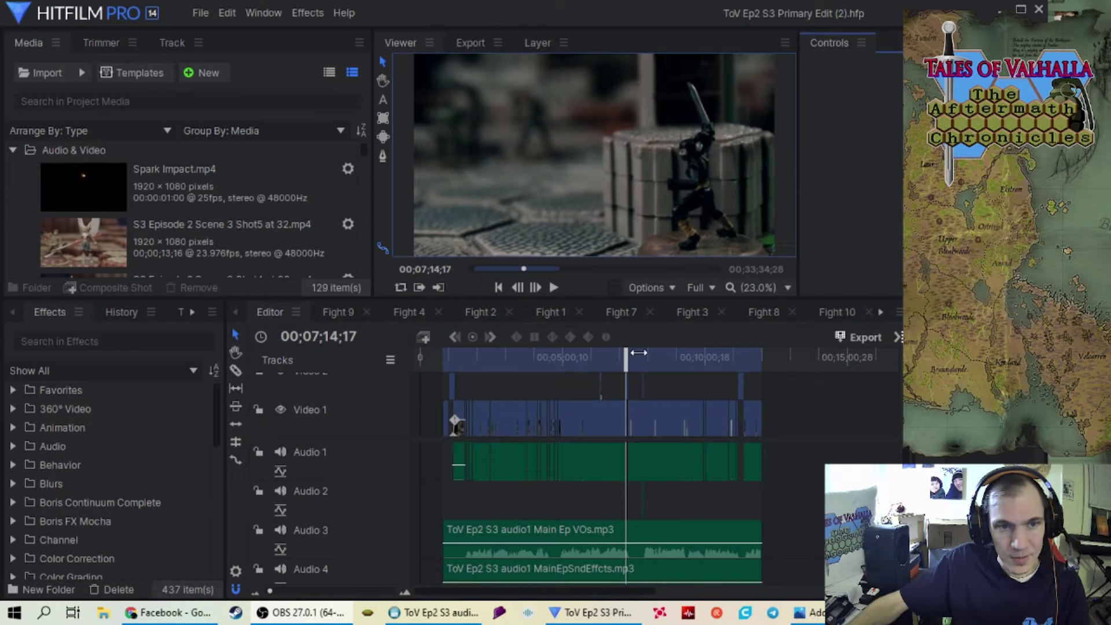
{"action": "left_click_drag", "start_coordinate": [621, 358], "coordinate": [652, 369]}
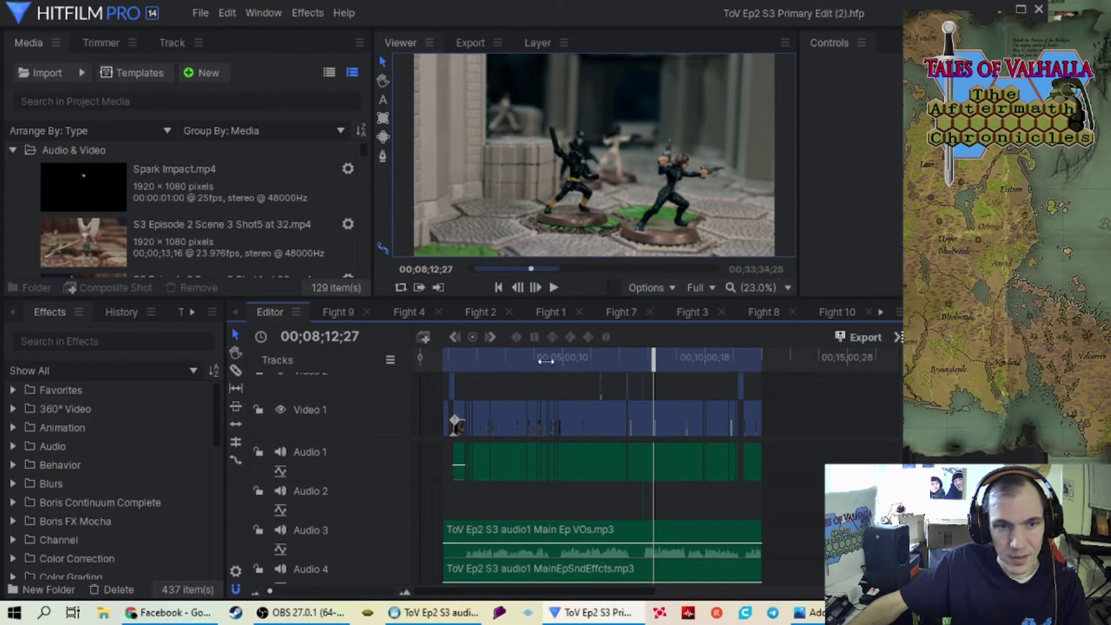
{"action": "mouse_move", "coordinate": [546, 361]}
{"action": "left_mouse_down"}
{"action": "mouse_move", "coordinate": [711, 370]}
{"action": "mouse_move", "coordinate": [477, 377]}
{"action": "mouse_move", "coordinate": [545, 376]}
{"action": "left_mouse_up"}
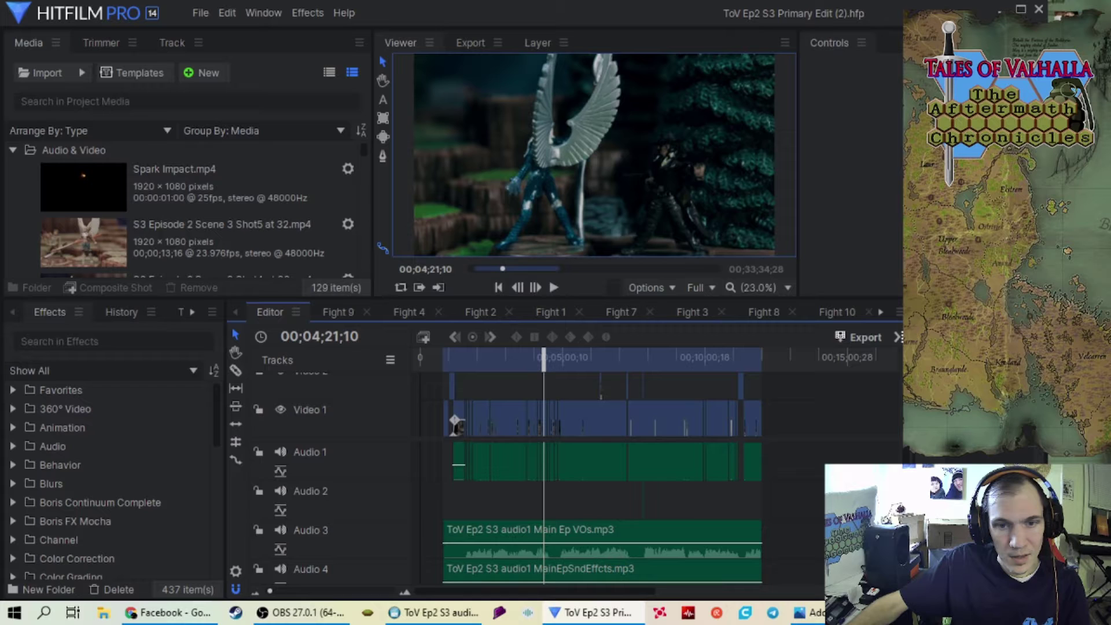
{"action": "scroll", "coordinate": [602, 509], "scroll_direction": "down", "scroll_amount": 3}
{"action": "scroll", "coordinate": [601, 510], "scroll_direction": "up", "scroll_amount": 3}
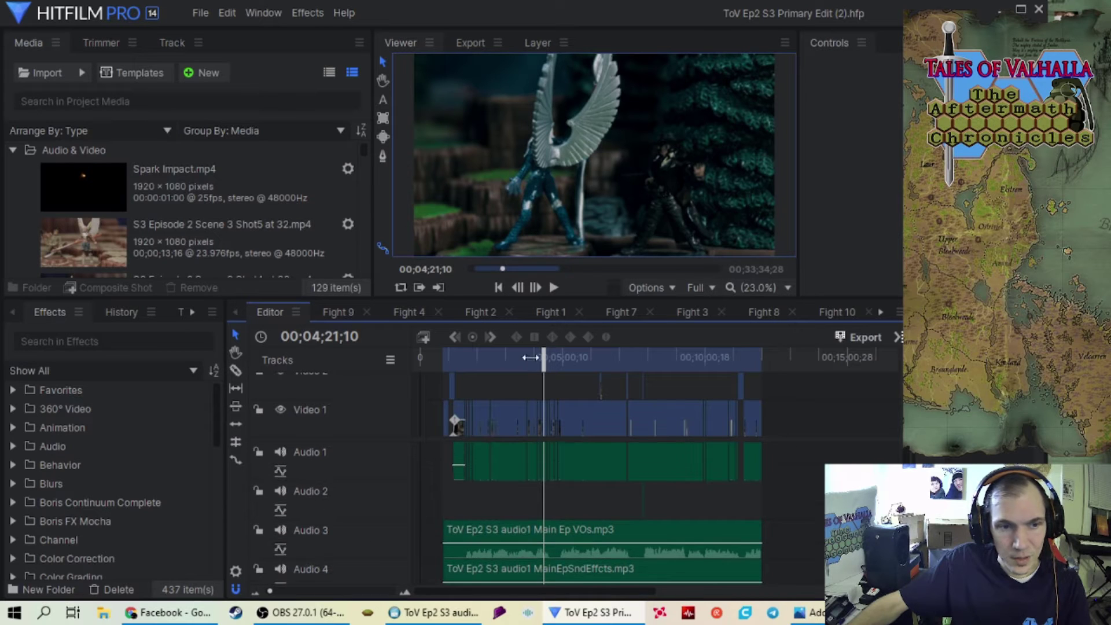
{"action": "left_click_drag", "start_coordinate": [530, 357], "coordinate": [551, 433]}
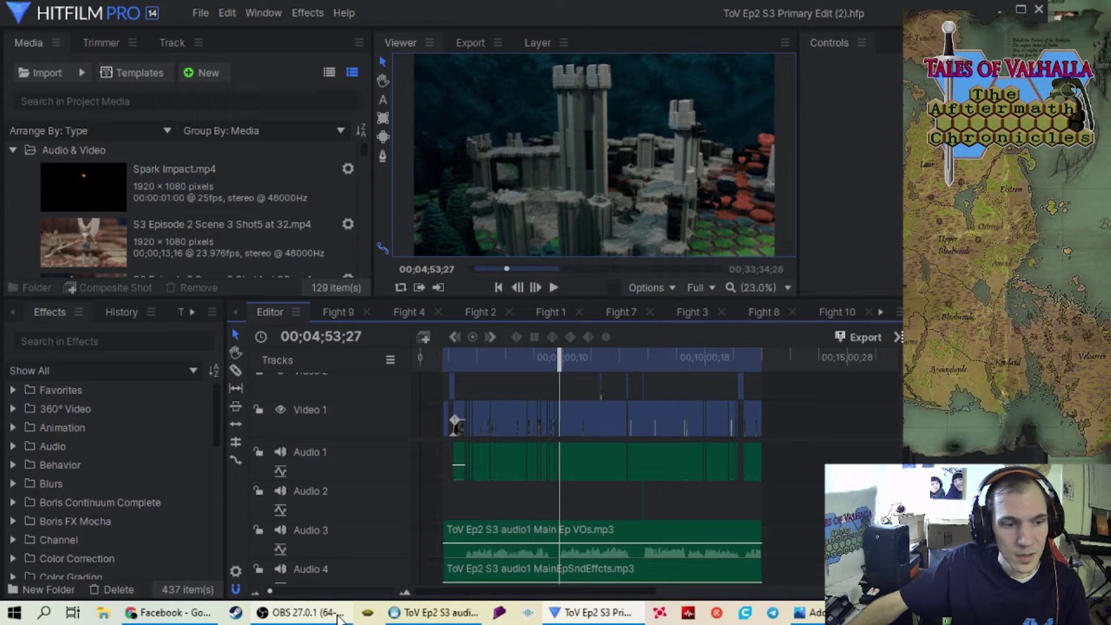
Switch to the Ep2 S3 MUSIC project in Vegas and place the cursor at the Start marker, 00:30:16;24
{"action": "left_click", "coordinate": [435, 612]}
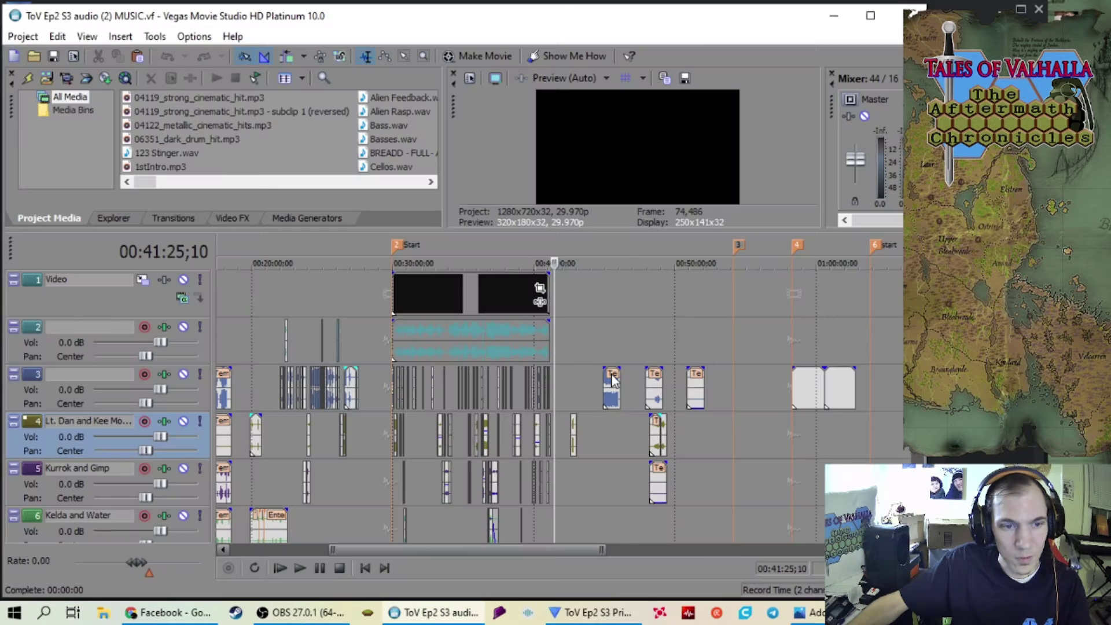
{"action": "left_click", "coordinate": [506, 446]}
{"action": "scroll", "coordinate": [503, 443], "scroll_direction": "up", "scroll_amount": 5}
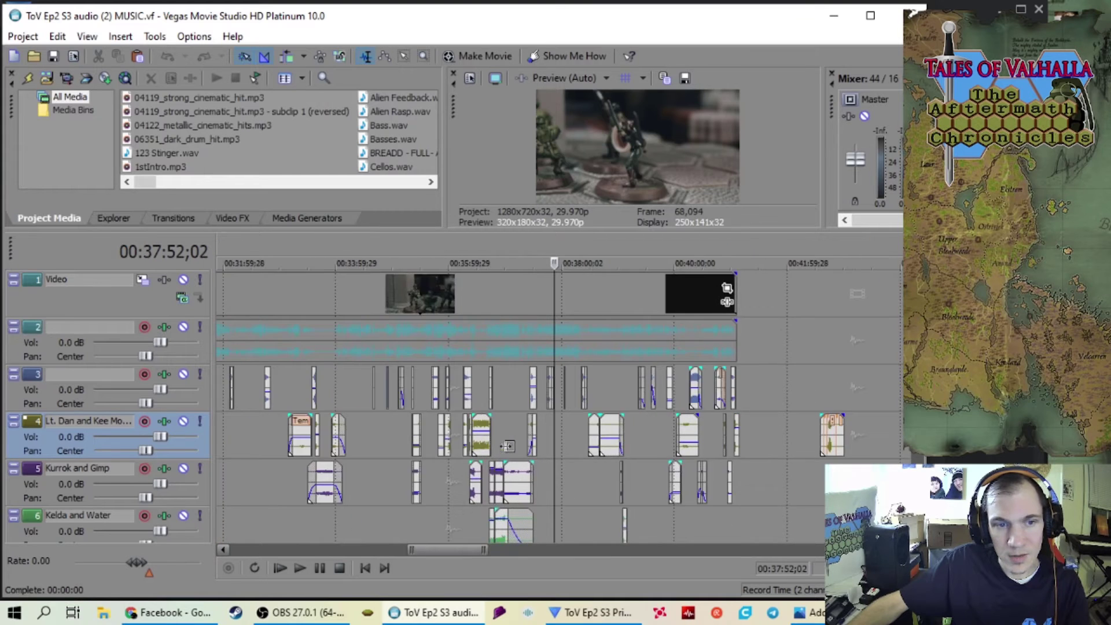
{"action": "scroll", "coordinate": [499, 435], "scroll_direction": "down", "scroll_amount": 2}
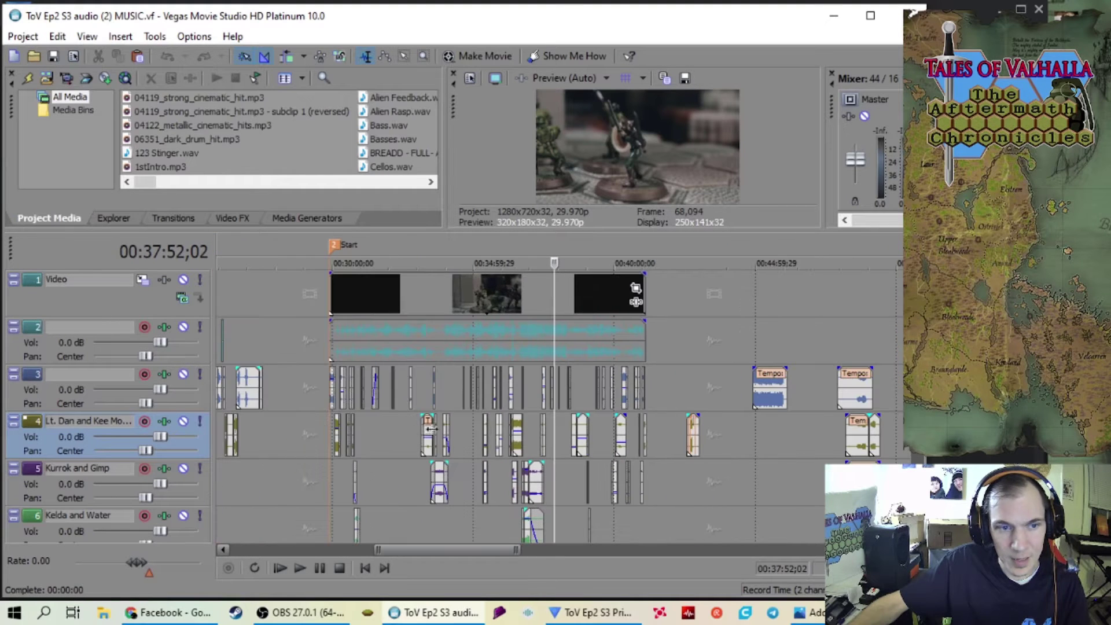
{"action": "scroll", "coordinate": [510, 441], "scroll_direction": "up", "scroll_amount": 1}
{"action": "scroll", "coordinate": [514, 446], "scroll_direction": "down", "scroll_amount": 1}
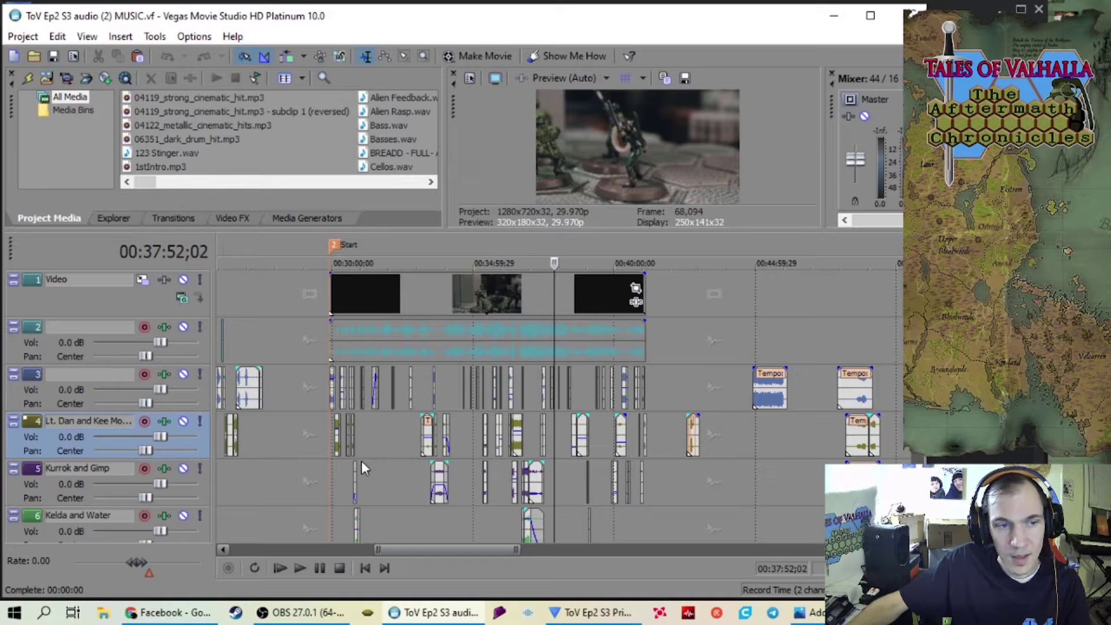
{"action": "left_click", "coordinate": [343, 472]}
{"action": "scroll", "coordinate": [344, 470], "scroll_direction": "left", "scroll_amount": 3}
{"action": "scroll", "coordinate": [354, 470], "scroll_direction": "down", "scroll_amount": 6}
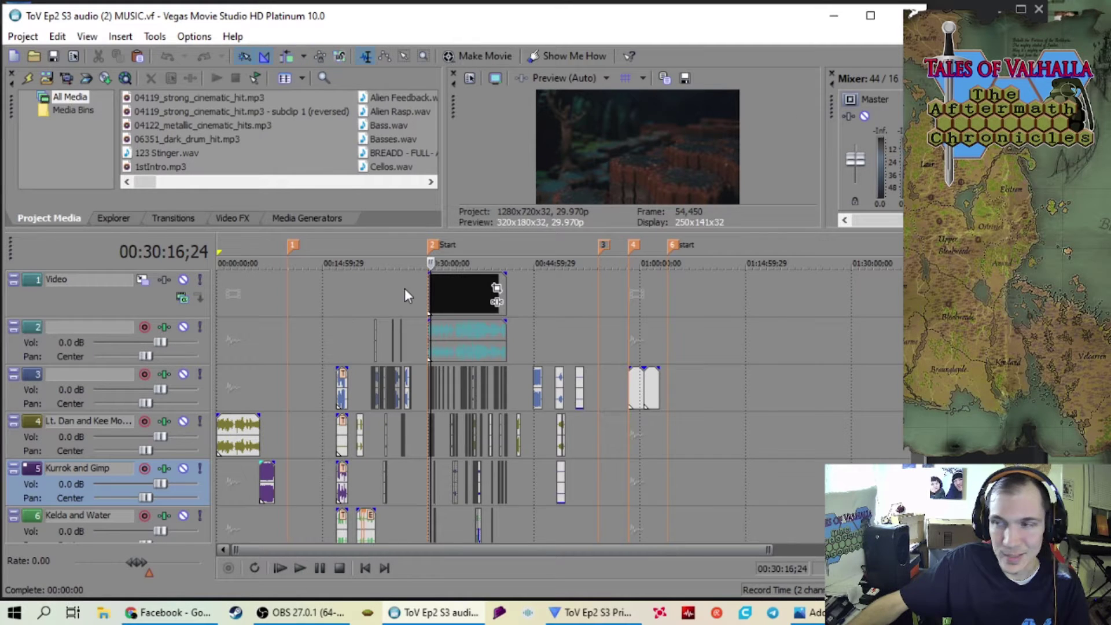
Zoom the MUSIC timeline and set the edit position to 00:31:07;23, just past the Start marker
{"action": "scroll", "coordinate": [437, 317], "scroll_direction": "up", "scroll_amount": 3}
{"action": "scroll", "coordinate": [435, 324], "scroll_direction": "down", "scroll_amount": 1}
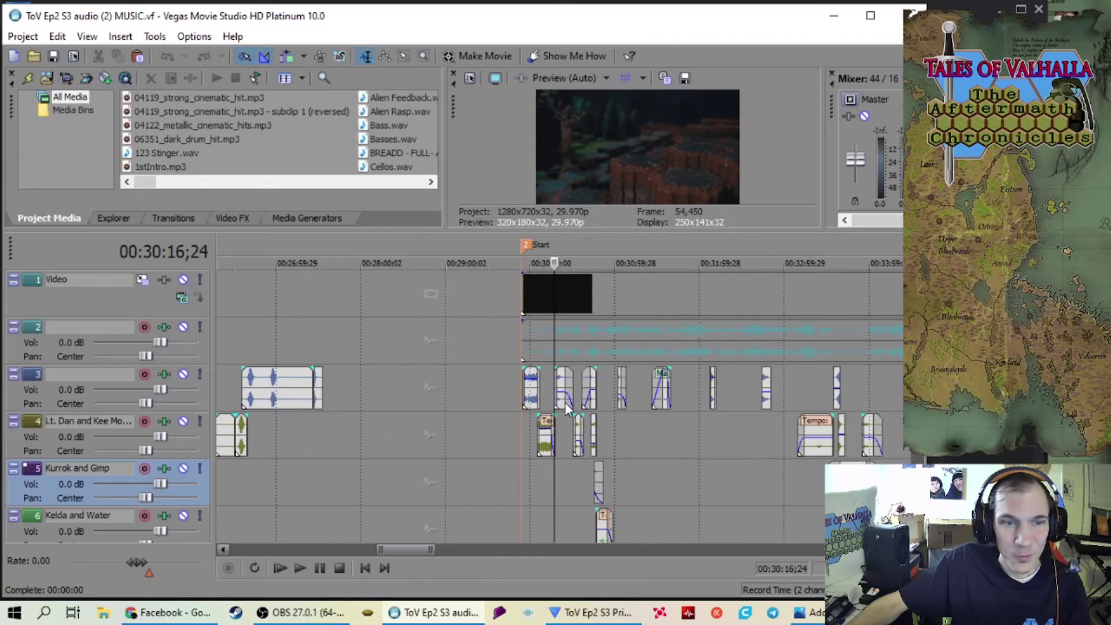
{"action": "scroll", "coordinate": [566, 402], "scroll_direction": "up", "scroll_amount": 1}
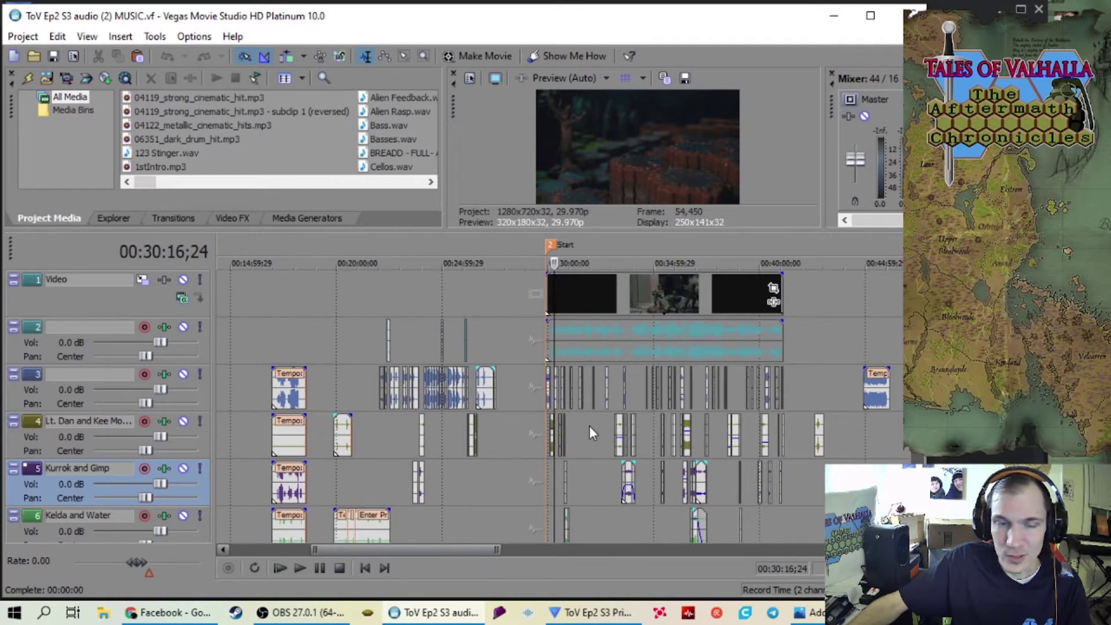
{"action": "scroll", "coordinate": [589, 427], "scroll_direction": "down", "scroll_amount": 1}
{"action": "scroll", "coordinate": [590, 427], "scroll_direction": "up", "scroll_amount": 1}
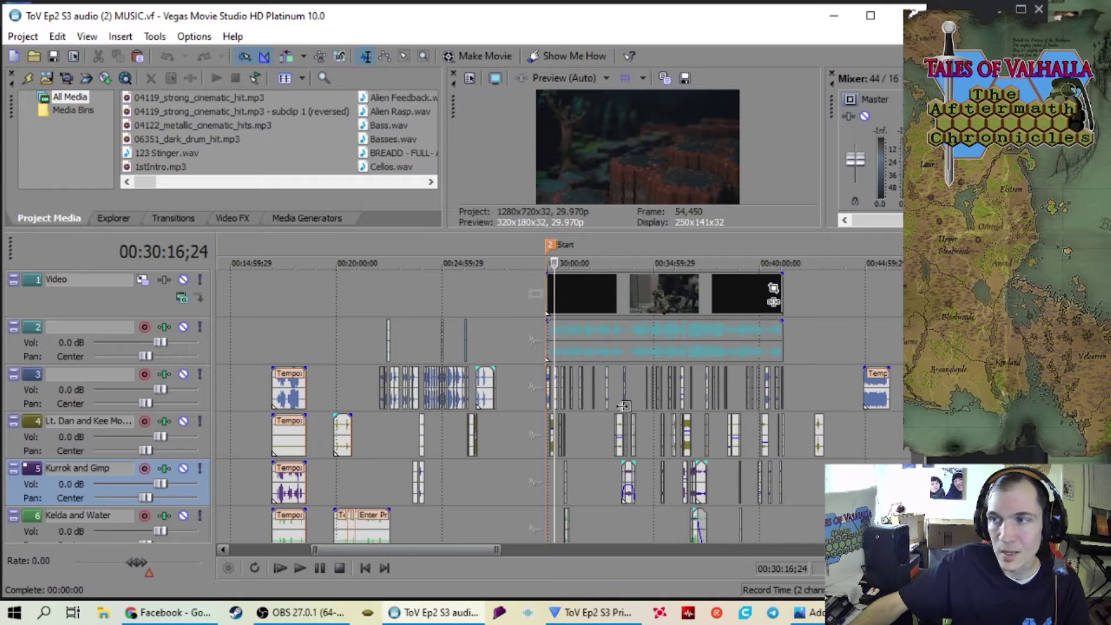
{"action": "scroll", "coordinate": [624, 405], "scroll_direction": "up", "scroll_amount": 3}
{"action": "scroll", "coordinate": [625, 406], "scroll_direction": "down", "scroll_amount": 6}
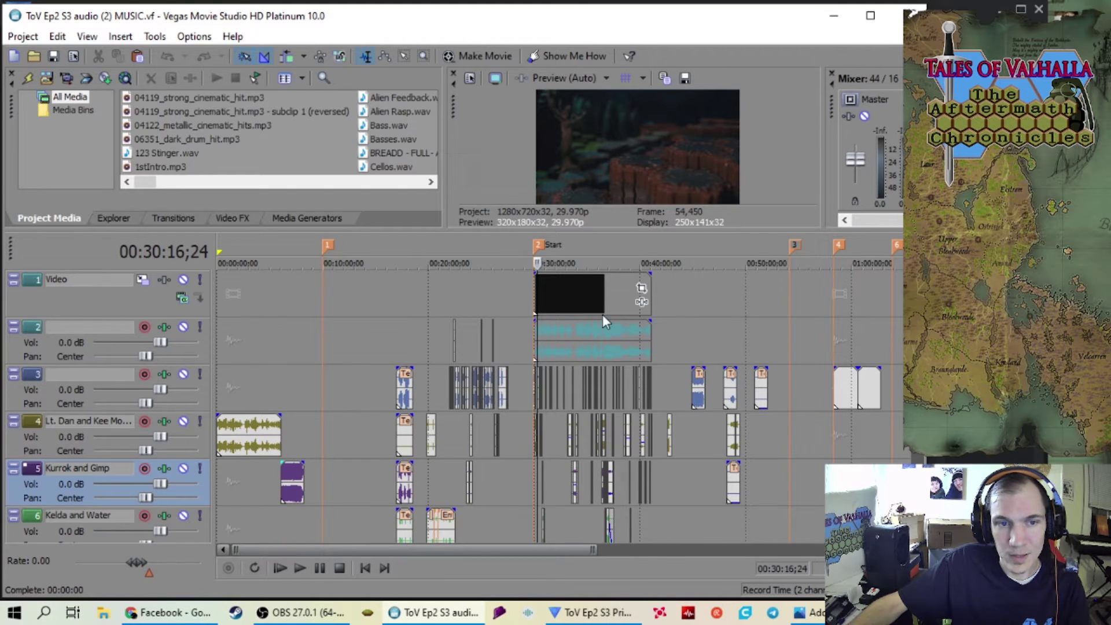
{"action": "scroll", "coordinate": [597, 318], "scroll_direction": "up", "scroll_amount": 4}
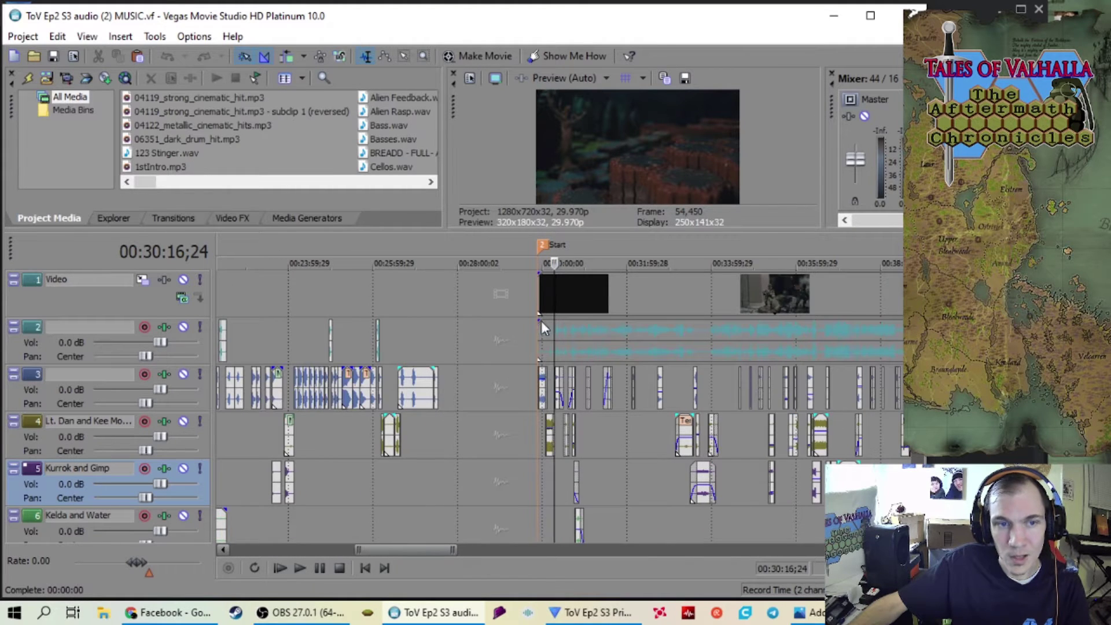
{"action": "left_click", "coordinate": [591, 339]}
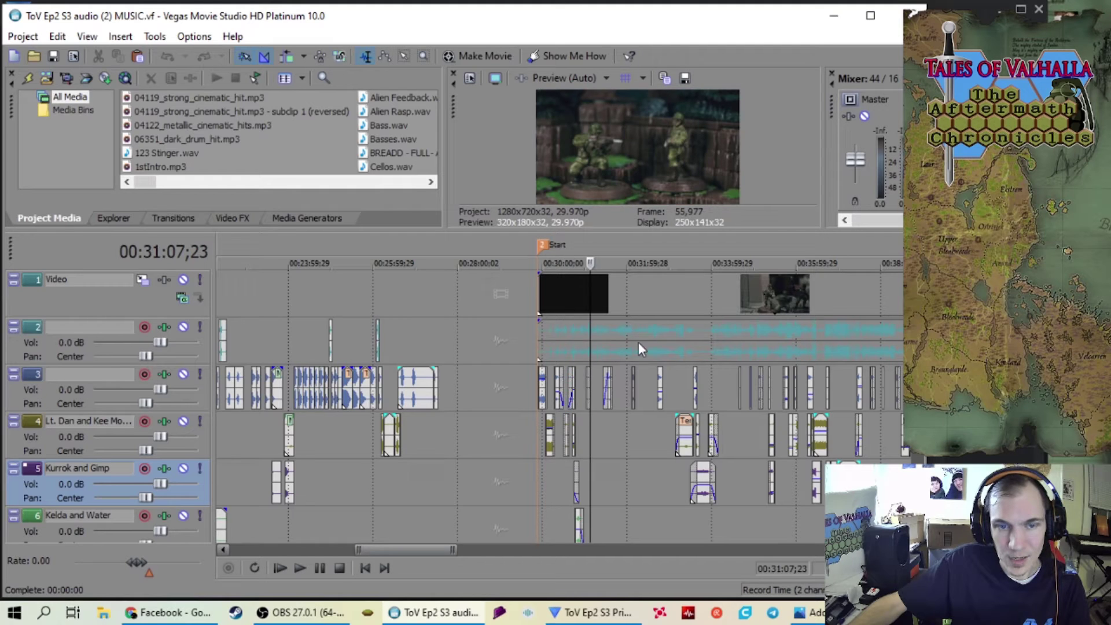
Zoom and scroll across the timeline to survey the music clips on every track
{"action": "scroll", "coordinate": [762, 347], "scroll_direction": "down", "scroll_amount": 3}
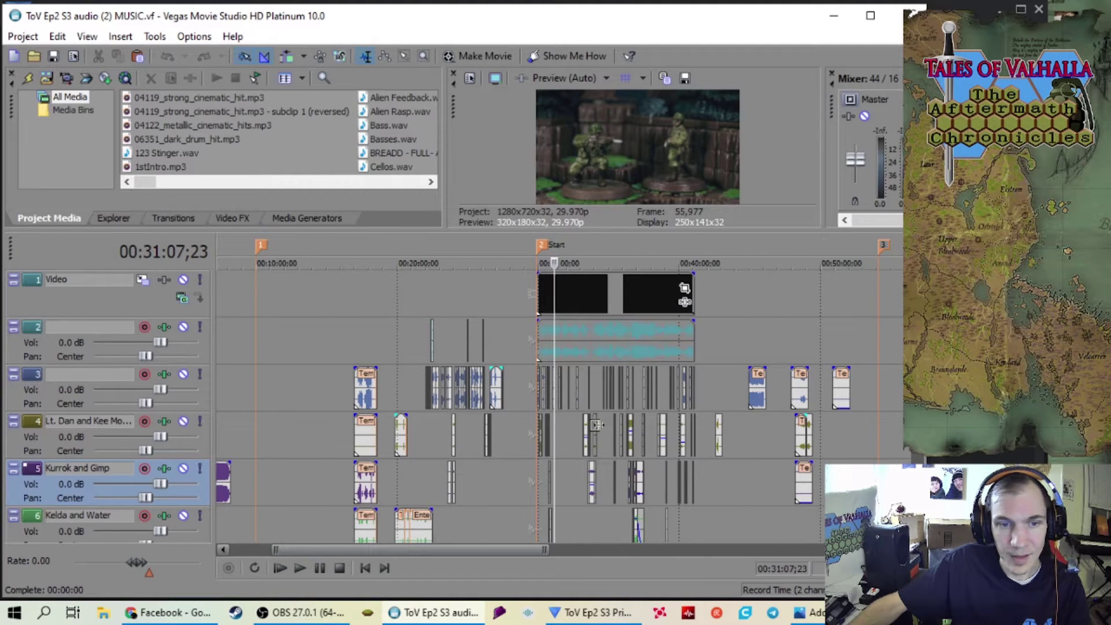
{"action": "scroll", "coordinate": [627, 432], "scroll_direction": "down", "scroll_amount": 2}
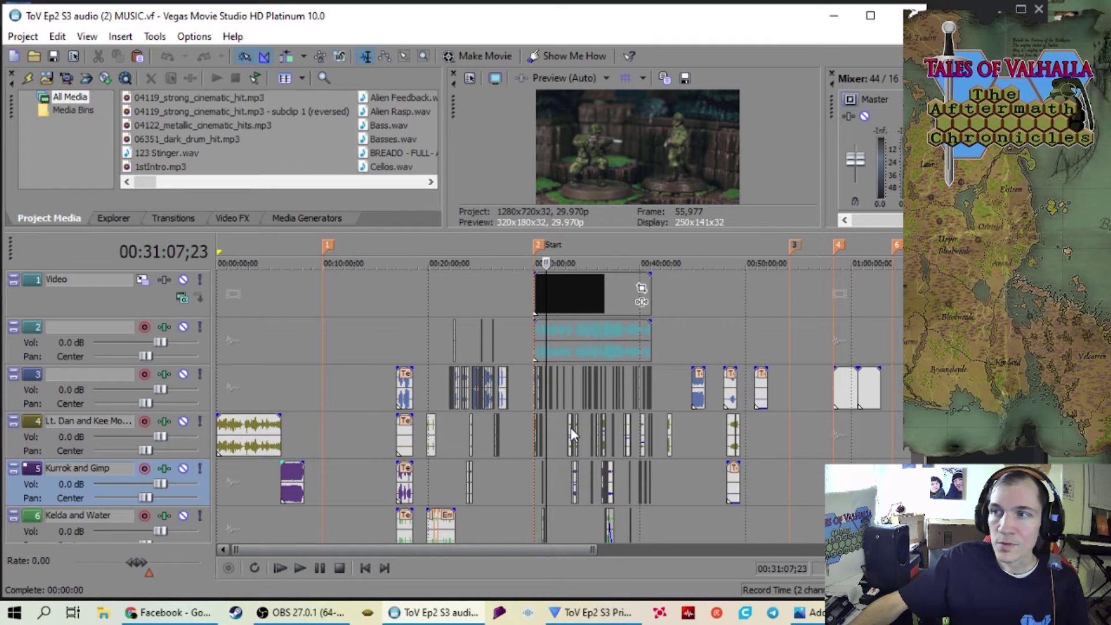
{"action": "scroll", "coordinate": [565, 432], "scroll_direction": "up", "scroll_amount": 5}
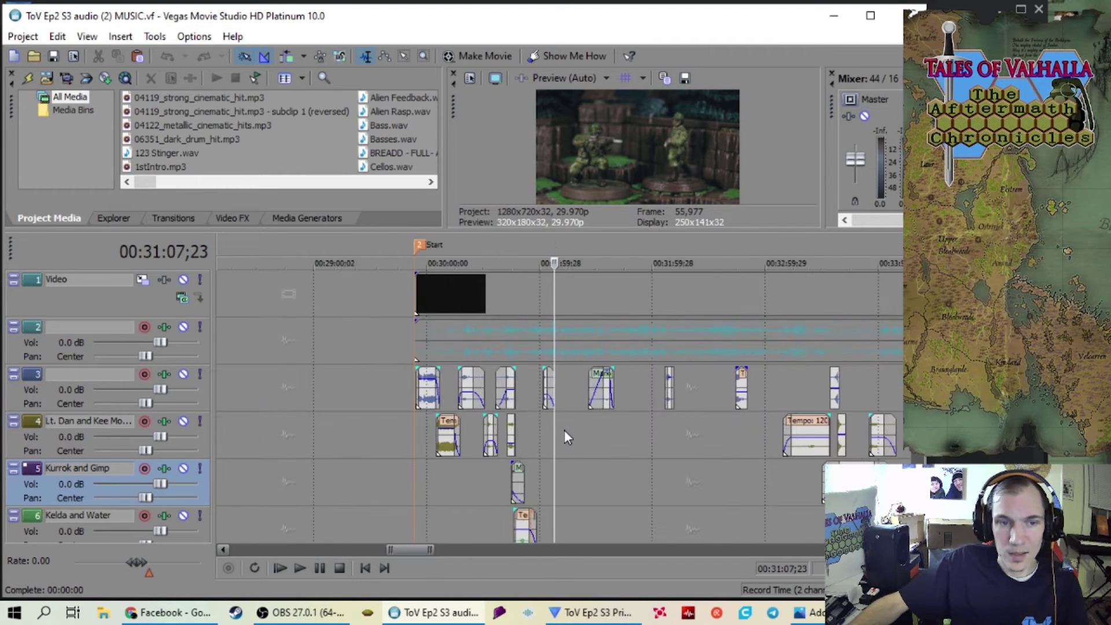
{"action": "scroll", "coordinate": [564, 430], "scroll_direction": "up", "scroll_amount": 4}
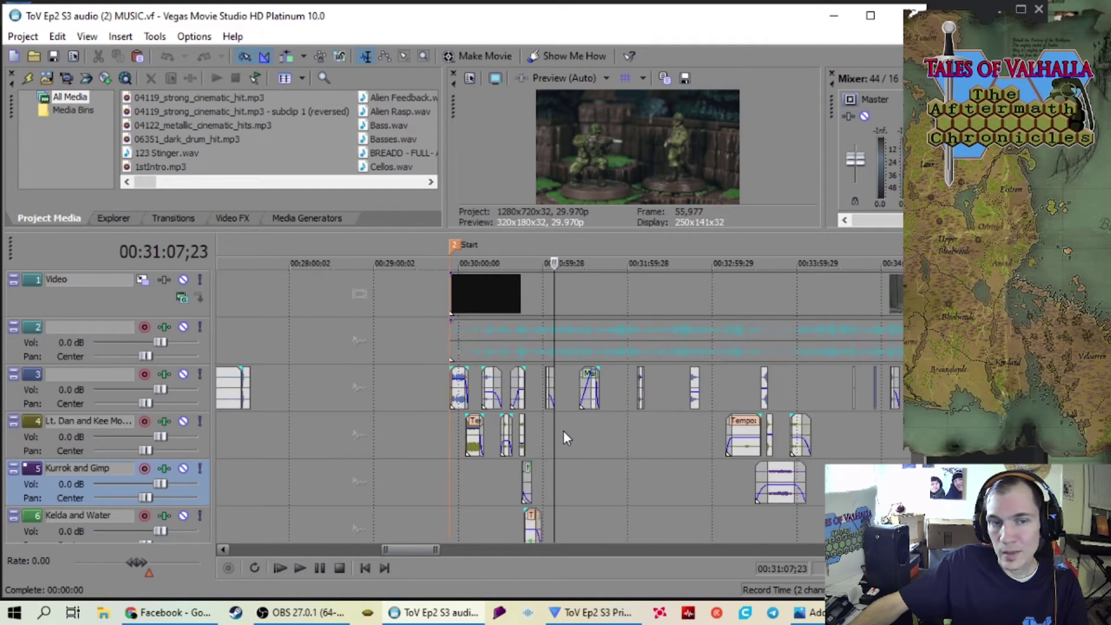
{"action": "scroll", "coordinate": [564, 431], "scroll_direction": "down", "scroll_amount": 3}
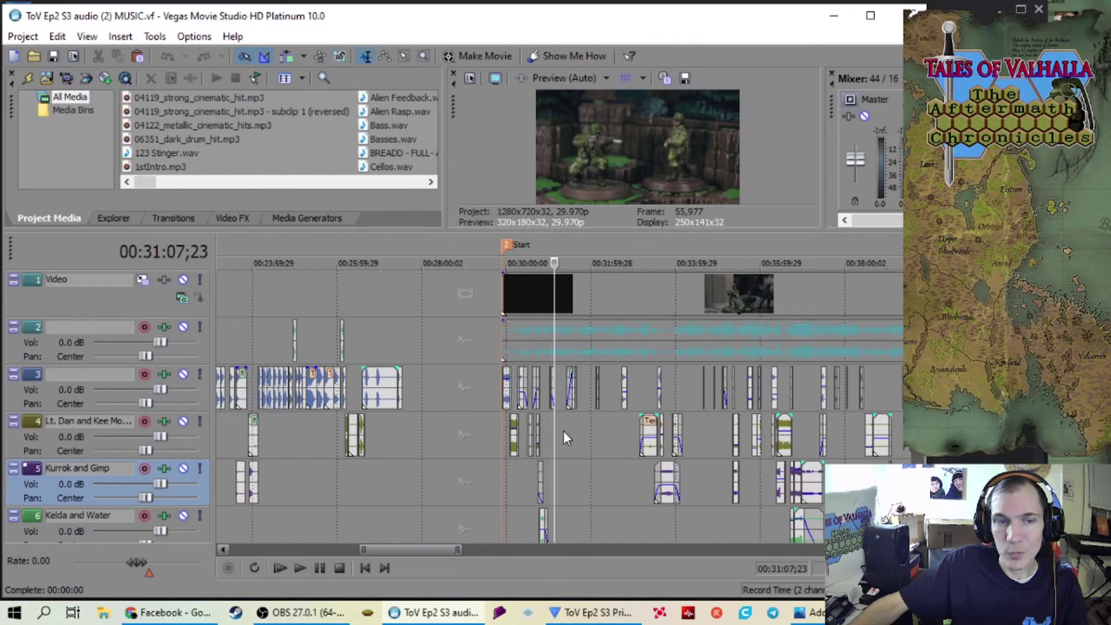
{"action": "scroll", "coordinate": [564, 430], "scroll_direction": "up", "scroll_amount": 3}
{"action": "scroll", "coordinate": [563, 430], "scroll_direction": "down", "scroll_amount": 2}
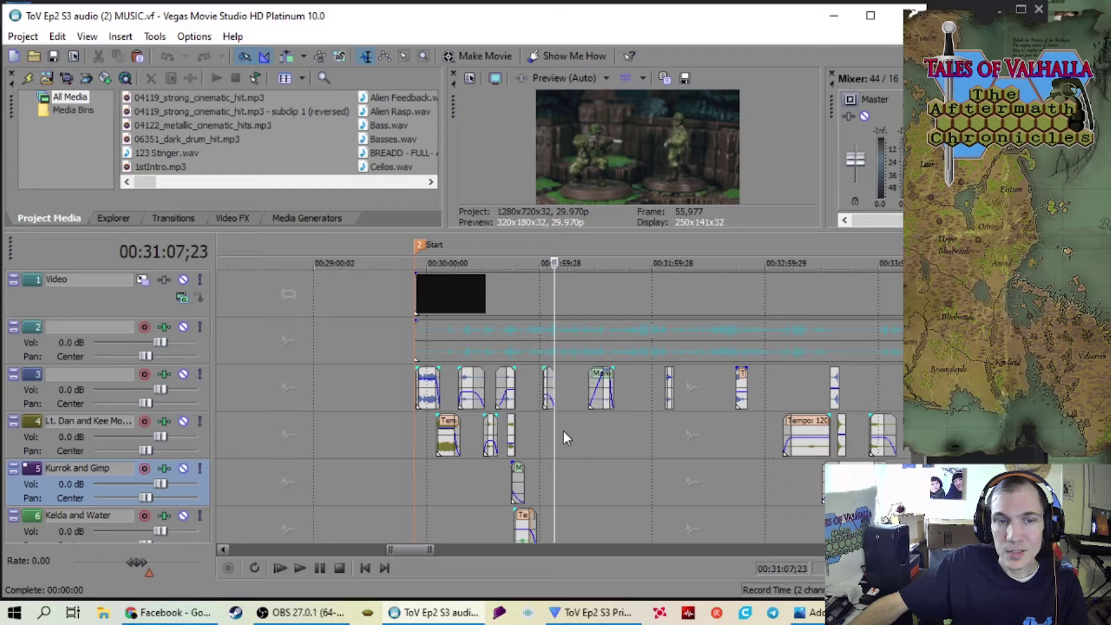
{"action": "scroll", "coordinate": [563, 432], "scroll_direction": "down", "scroll_amount": 4}
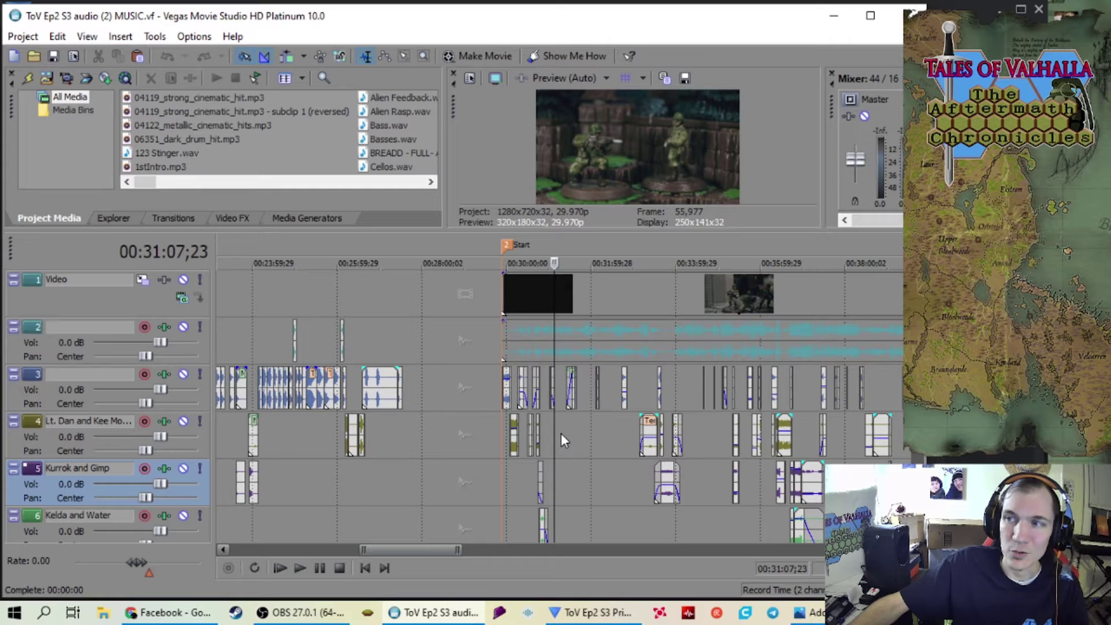
{"action": "scroll", "coordinate": [559, 434], "scroll_direction": "down", "scroll_amount": 2}
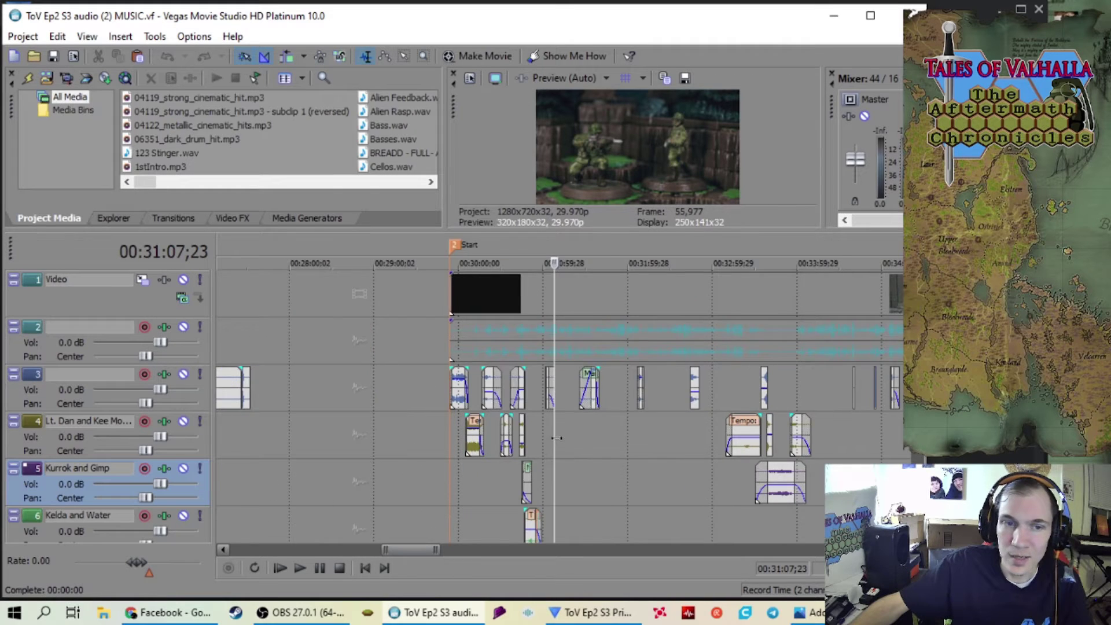
{"action": "scroll", "coordinate": [557, 439], "scroll_direction": "up", "scroll_amount": 8}
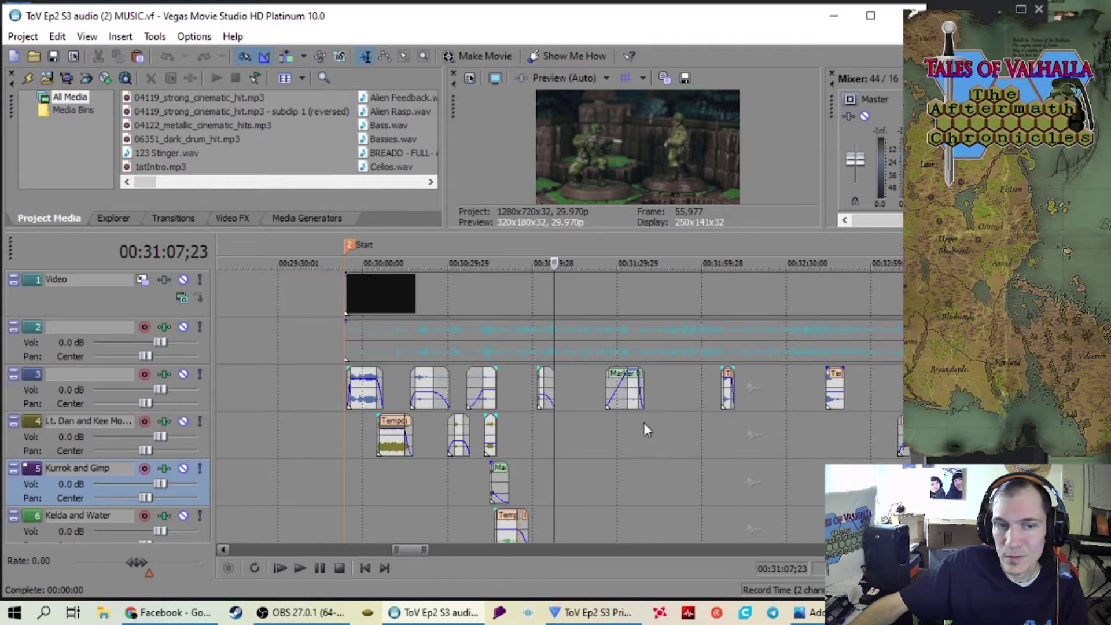
{"action": "scroll", "coordinate": [625, 431], "scroll_direction": "down", "scroll_amount": 2}
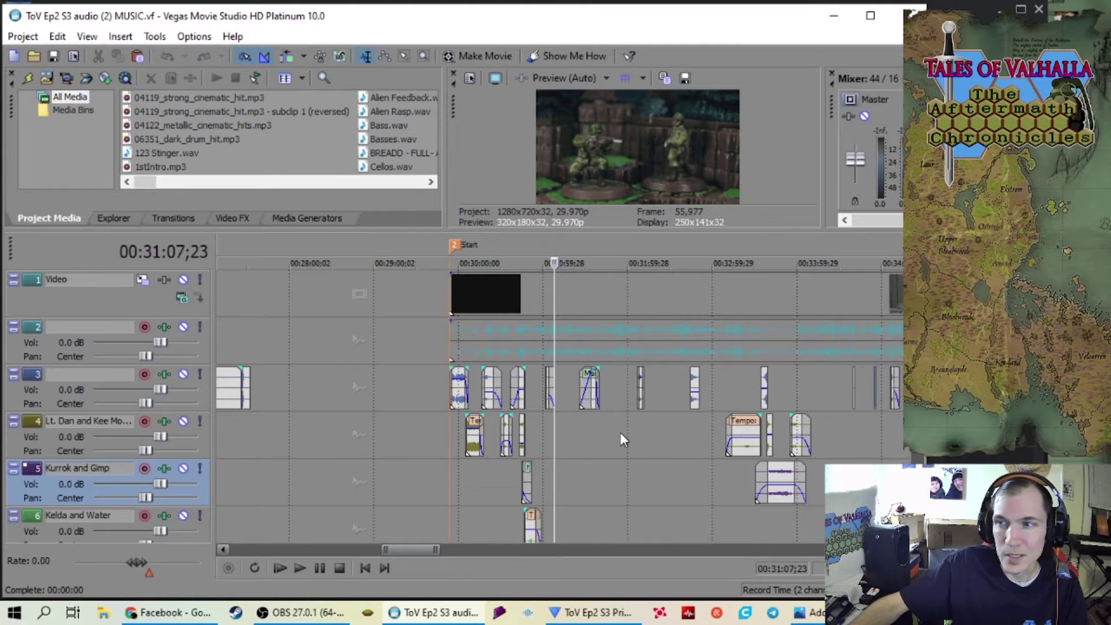
{"action": "scroll", "coordinate": [621, 440], "scroll_direction": "down", "scroll_amount": 7}
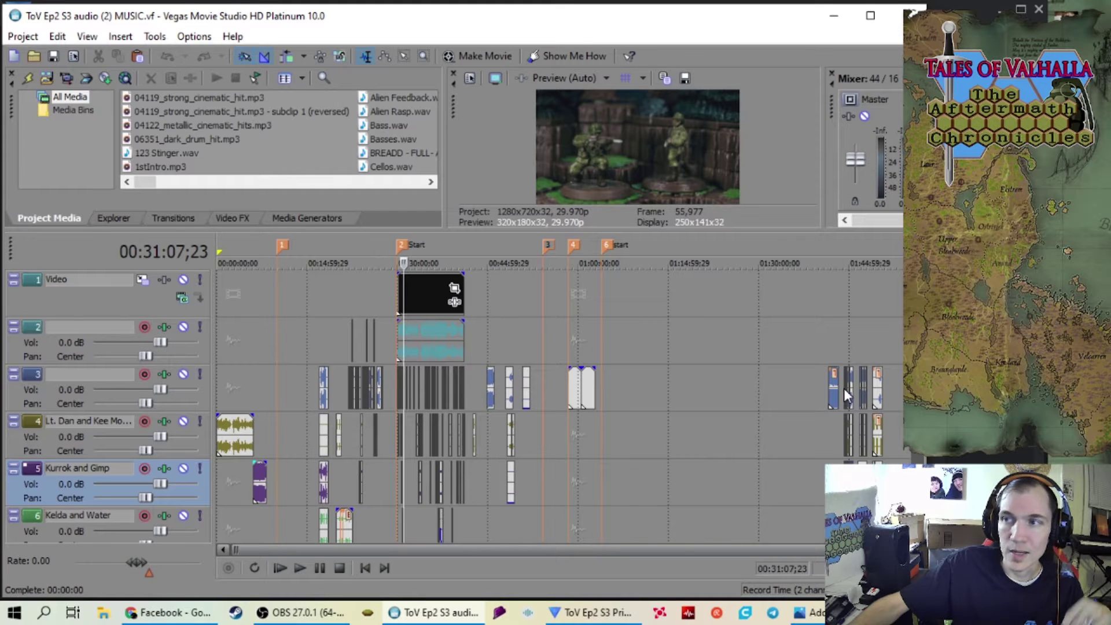
{"action": "left_click", "coordinate": [836, 347]}
{"action": "scroll", "coordinate": [836, 347], "scroll_direction": "up", "scroll_amount": 5}
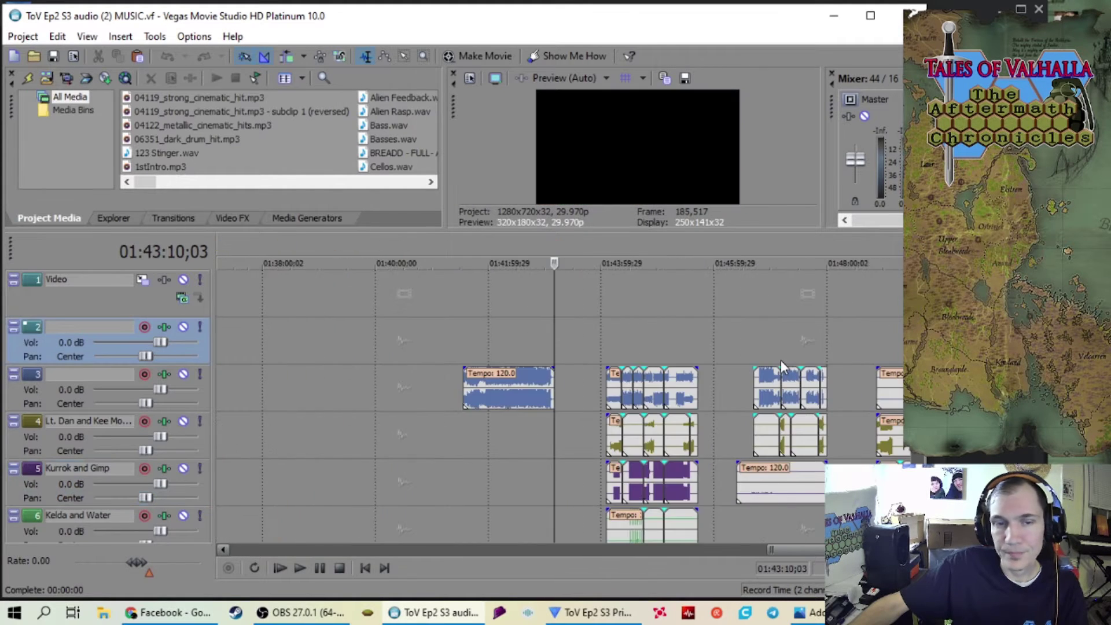
{"action": "left_click", "coordinate": [669, 332]}
{"action": "scroll", "coordinate": [669, 332], "scroll_direction": "up", "scroll_amount": 5}
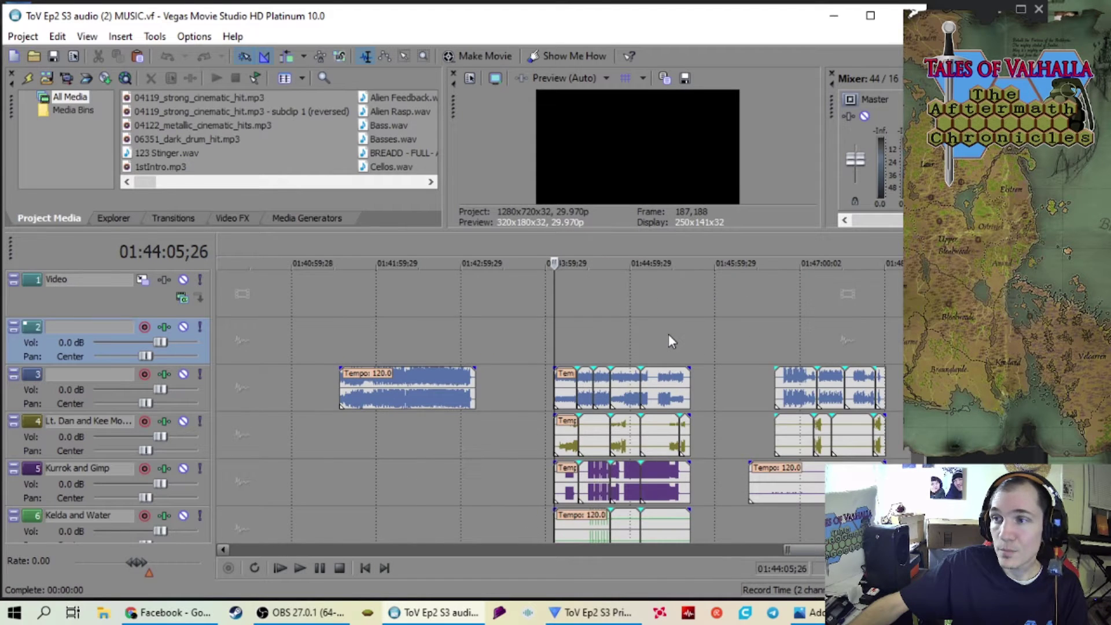
{"action": "scroll", "coordinate": [669, 335], "scroll_direction": "down", "scroll_amount": 3}
{"action": "scroll", "coordinate": [670, 335], "scroll_direction": "up", "scroll_amount": 3}
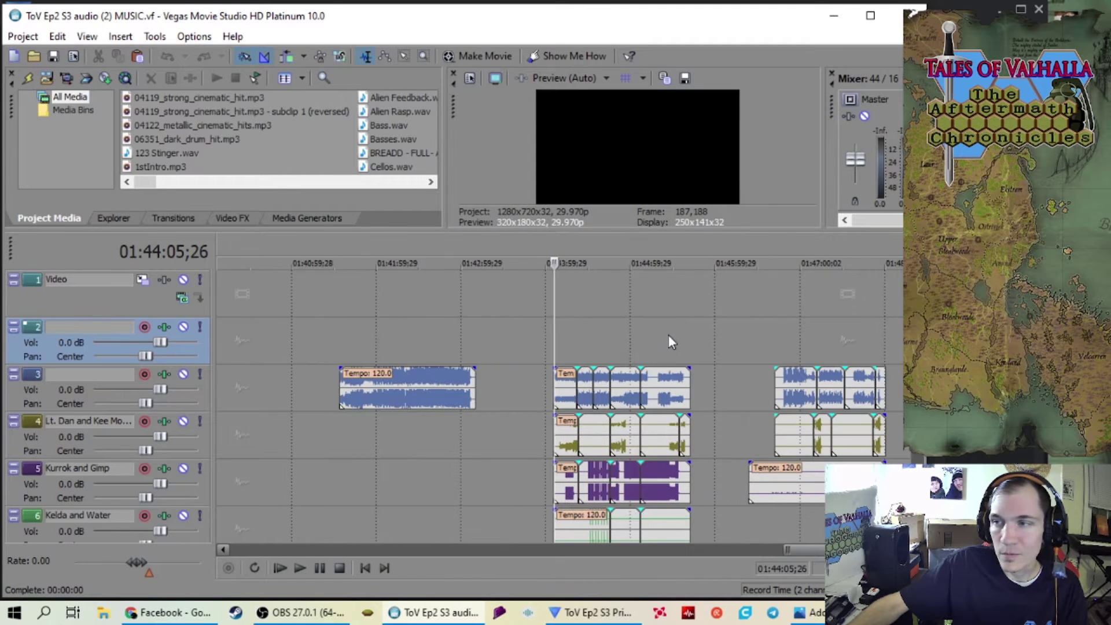
{"action": "scroll", "coordinate": [669, 337], "scroll_direction": "up", "scroll_amount": 3}
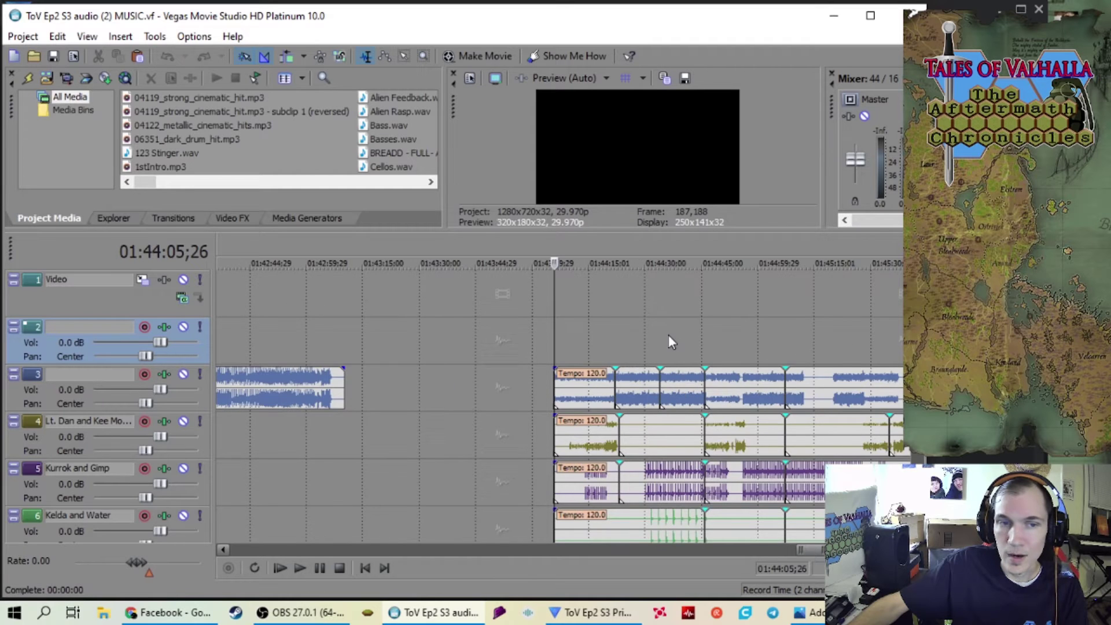
{"action": "scroll", "coordinate": [669, 336], "scroll_direction": "down", "scroll_amount": 3}
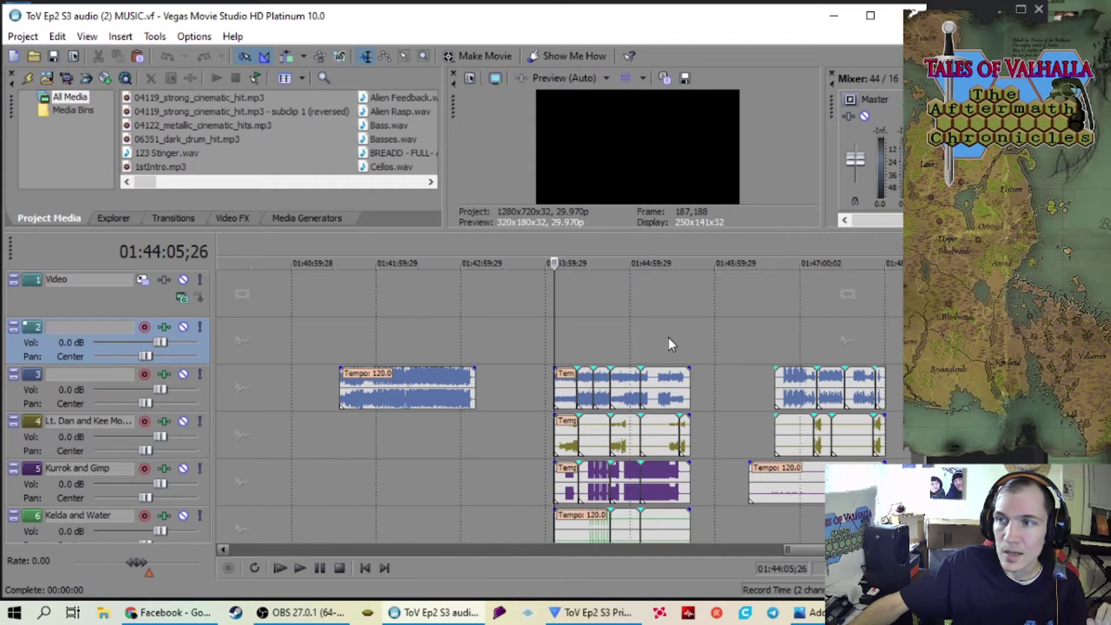
{"action": "scroll", "coordinate": [669, 337], "scroll_direction": "up", "scroll_amount": 1}
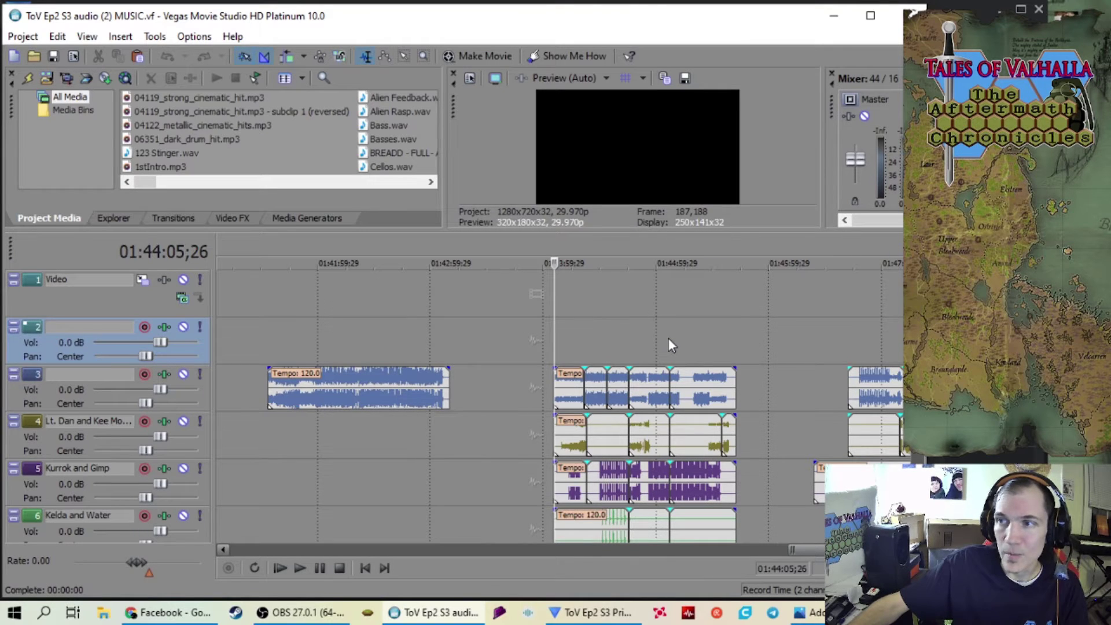
{"action": "scroll", "coordinate": [669, 346], "scroll_direction": "down", "scroll_amount": 10}
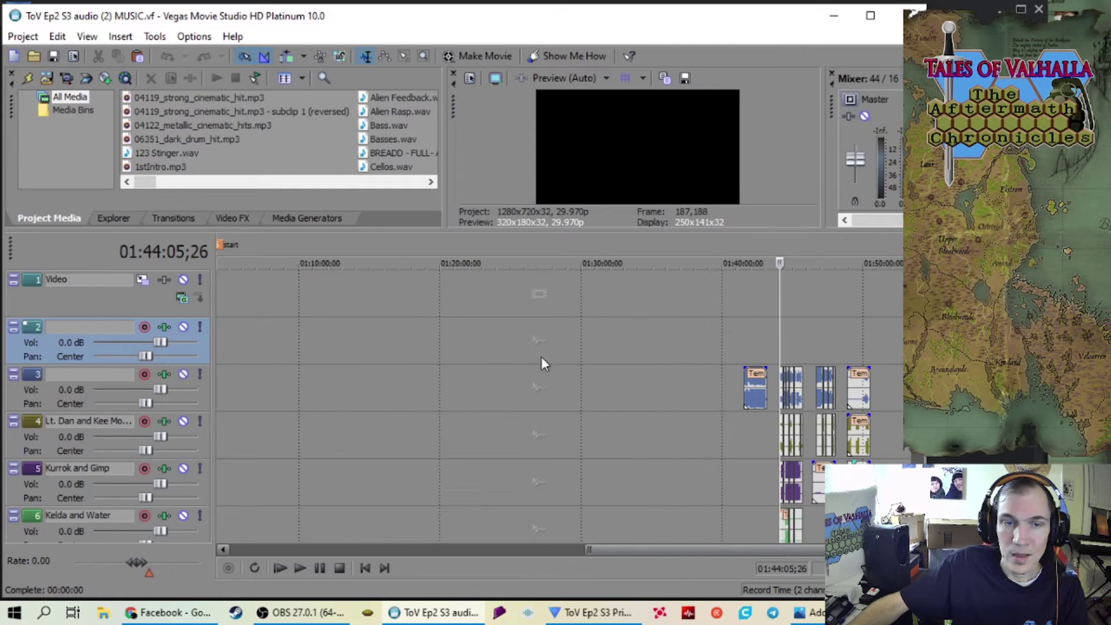
{"action": "left_click", "coordinate": [260, 408]}
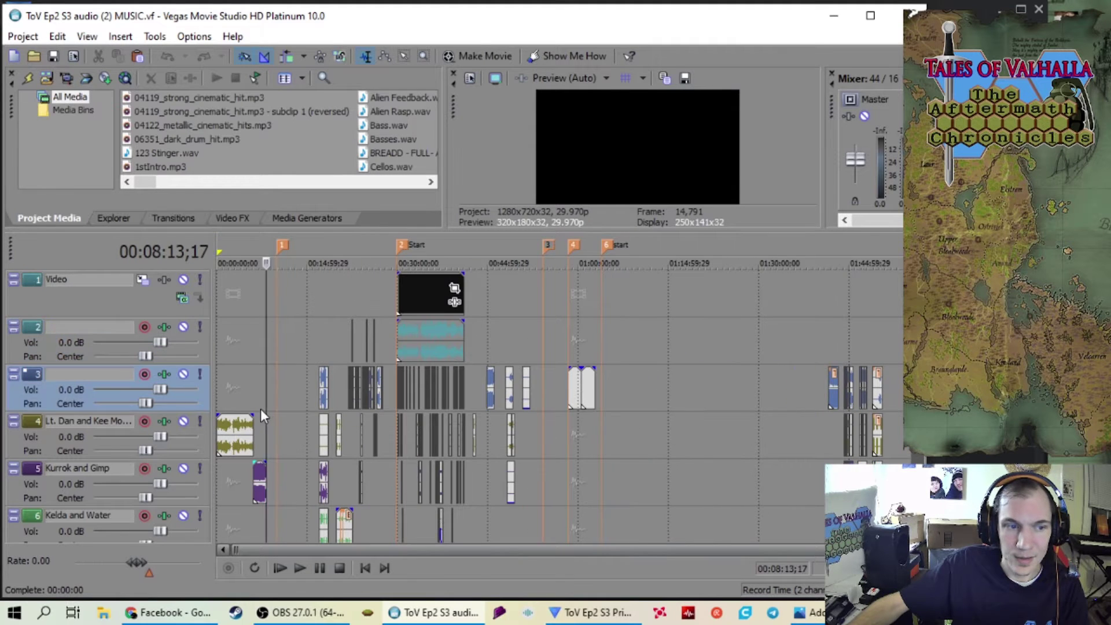
{"action": "scroll", "coordinate": [320, 442], "scroll_direction": "up", "scroll_amount": 8}
{"action": "left_click", "coordinate": [553, 407]}
{"action": "scroll", "coordinate": [567, 414], "scroll_direction": "up", "scroll_amount": 2}
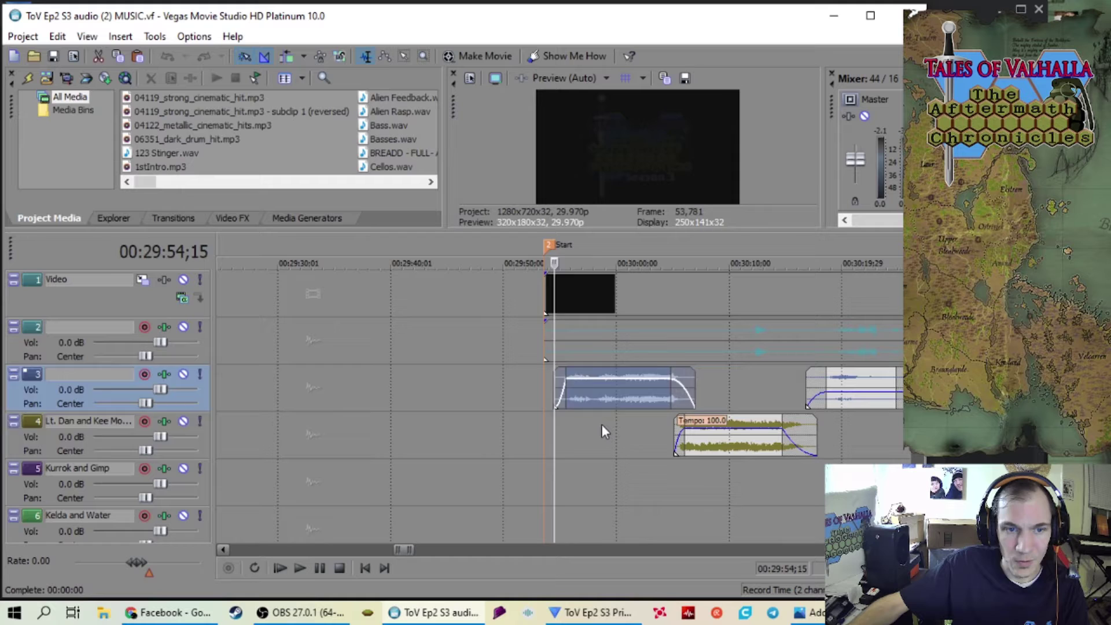
{"action": "left_click", "coordinate": [601, 422]}
{"action": "key", "text": "space"}
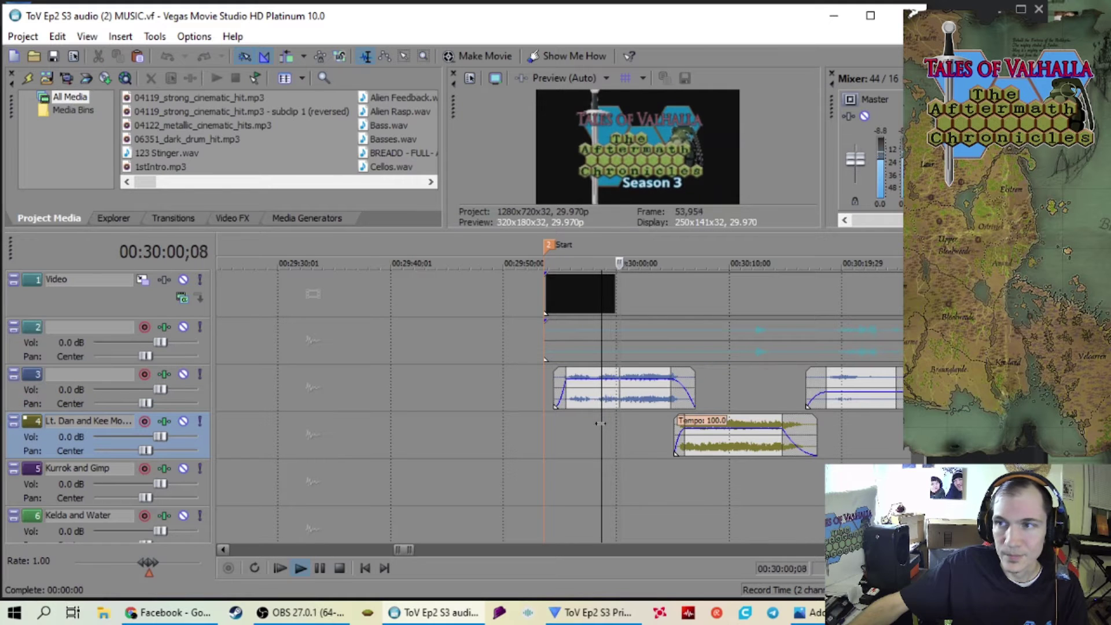
{"action": "scroll", "coordinate": [574, 424], "scroll_direction": "up", "scroll_amount": 2}
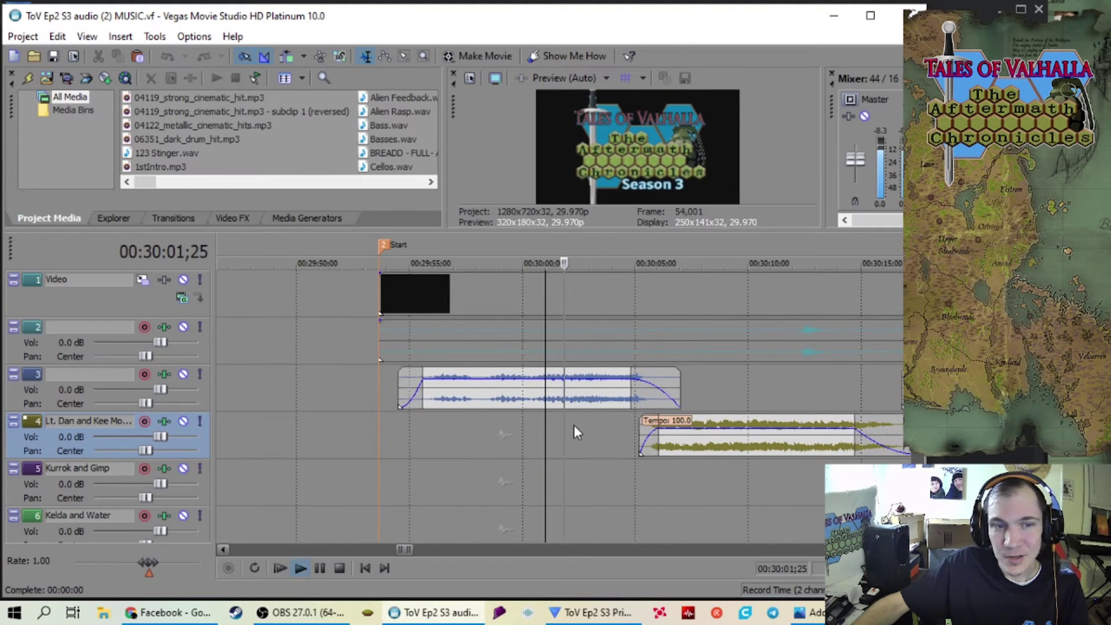
{"action": "key", "text": "space"}
{"action": "scroll", "coordinate": [575, 425], "scroll_direction": "down", "scroll_amount": 3}
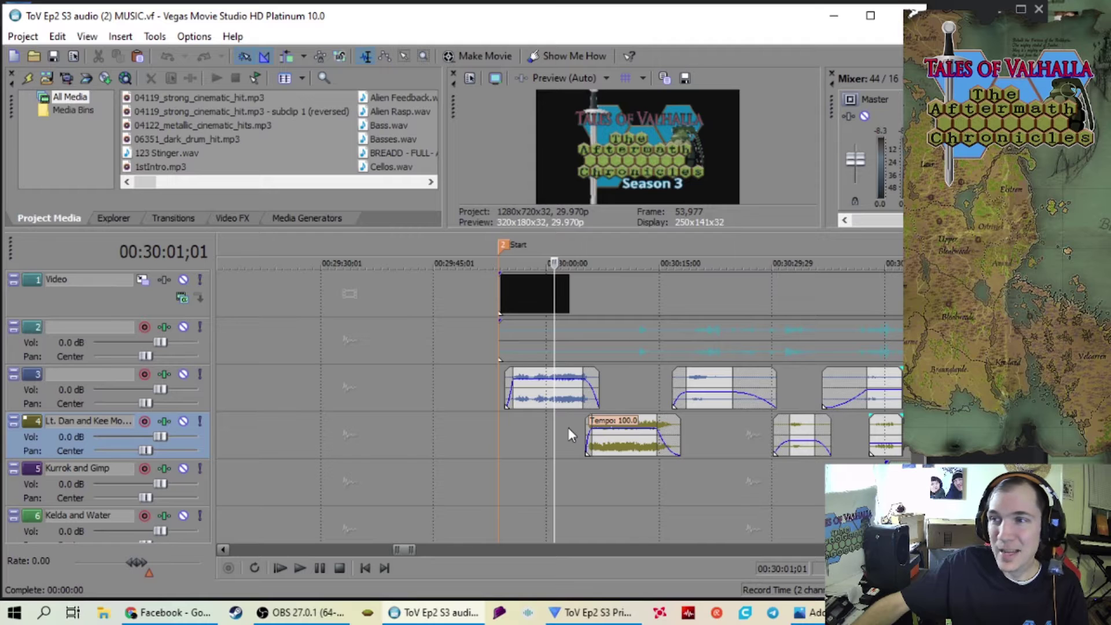
{"action": "scroll", "coordinate": [566, 427], "scroll_direction": "up", "scroll_amount": 2}
{"action": "scroll", "coordinate": [550, 426], "scroll_direction": "down", "scroll_amount": 2}
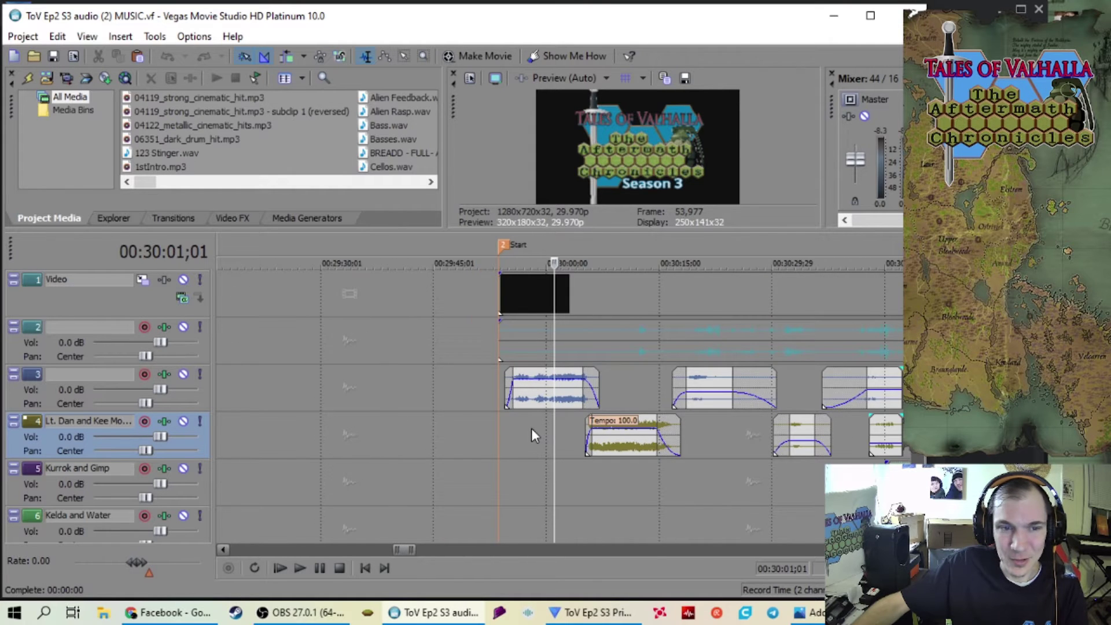
{"action": "left_click", "coordinate": [532, 429]}
{"action": "scroll", "coordinate": [533, 426], "scroll_direction": "up", "scroll_amount": 3}
{"action": "scroll", "coordinate": [554, 428], "scroll_direction": "down", "scroll_amount": 1}
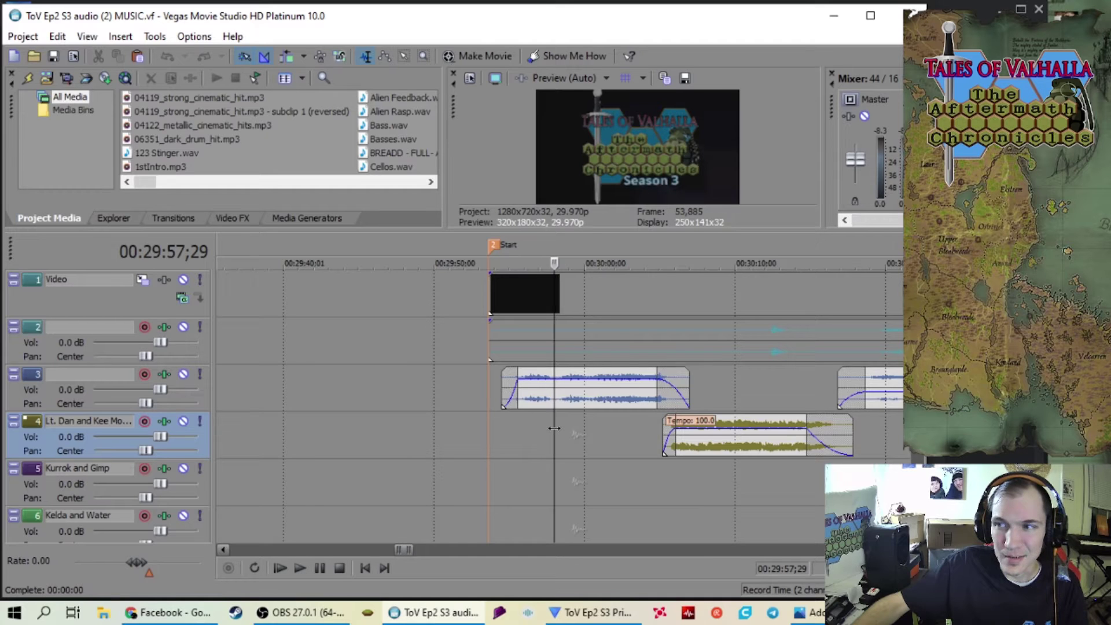
{"action": "scroll", "coordinate": [554, 427], "scroll_direction": "up", "scroll_amount": 2}
{"action": "scroll", "coordinate": [554, 430], "scroll_direction": "down", "scroll_amount": 2}
{"action": "scroll", "coordinate": [554, 430], "scroll_direction": "up", "scroll_amount": 2}
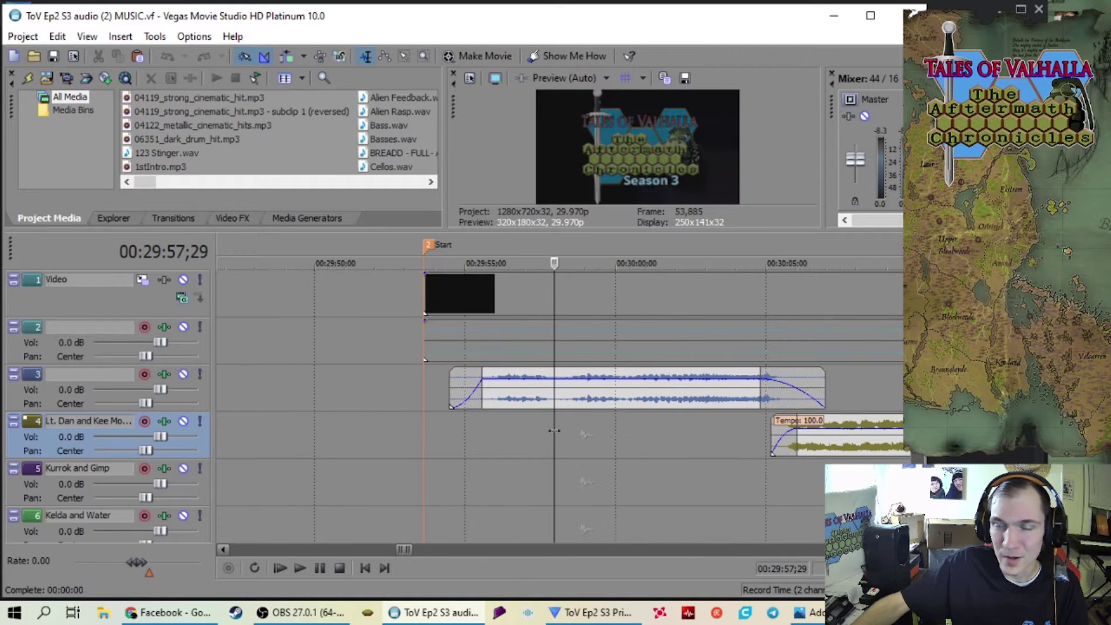
{"action": "scroll", "coordinate": [559, 432], "scroll_direction": "down", "scroll_amount": 2}
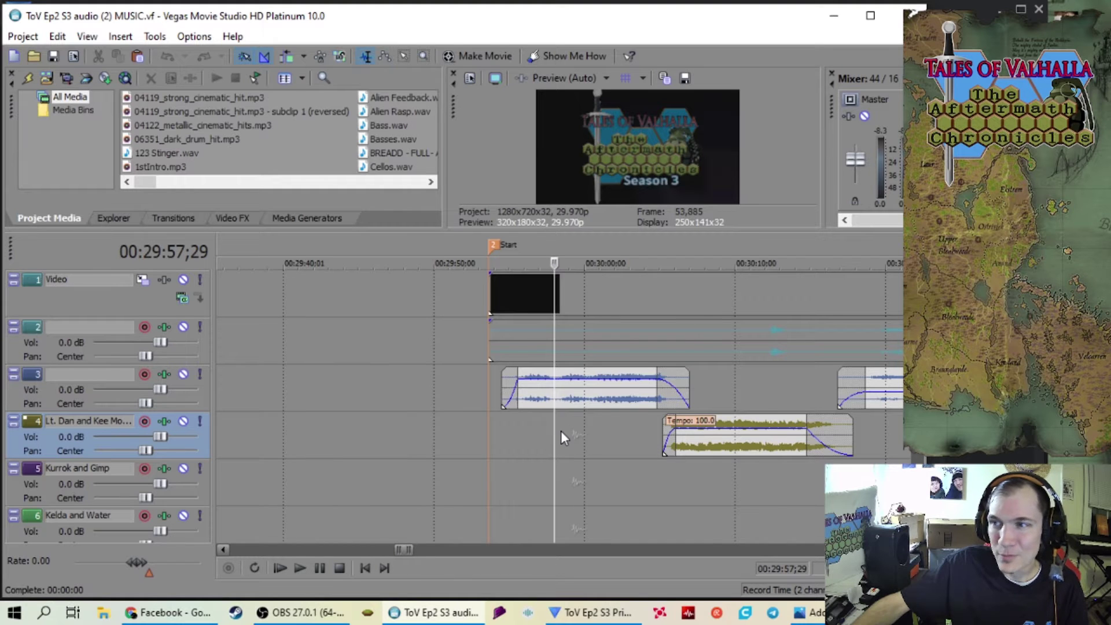
{"action": "scroll", "coordinate": [561, 431], "scroll_direction": "up", "scroll_amount": 2}
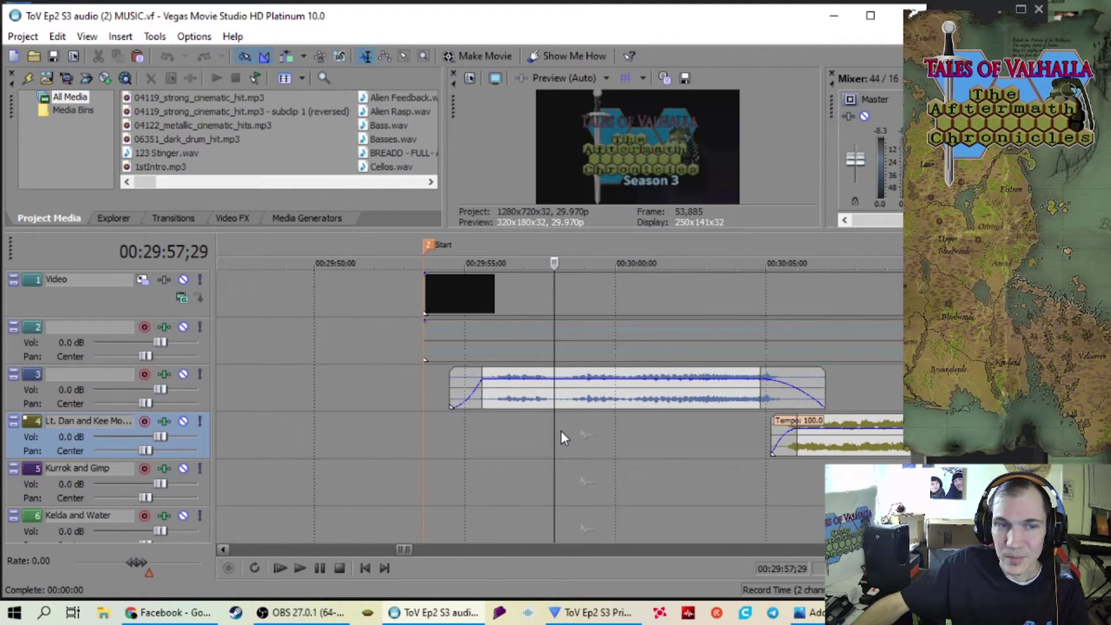
{"action": "scroll", "coordinate": [561, 431], "scroll_direction": "down", "scroll_amount": 2}
{"action": "scroll", "coordinate": [560, 431], "scroll_direction": "up", "scroll_amount": 1}
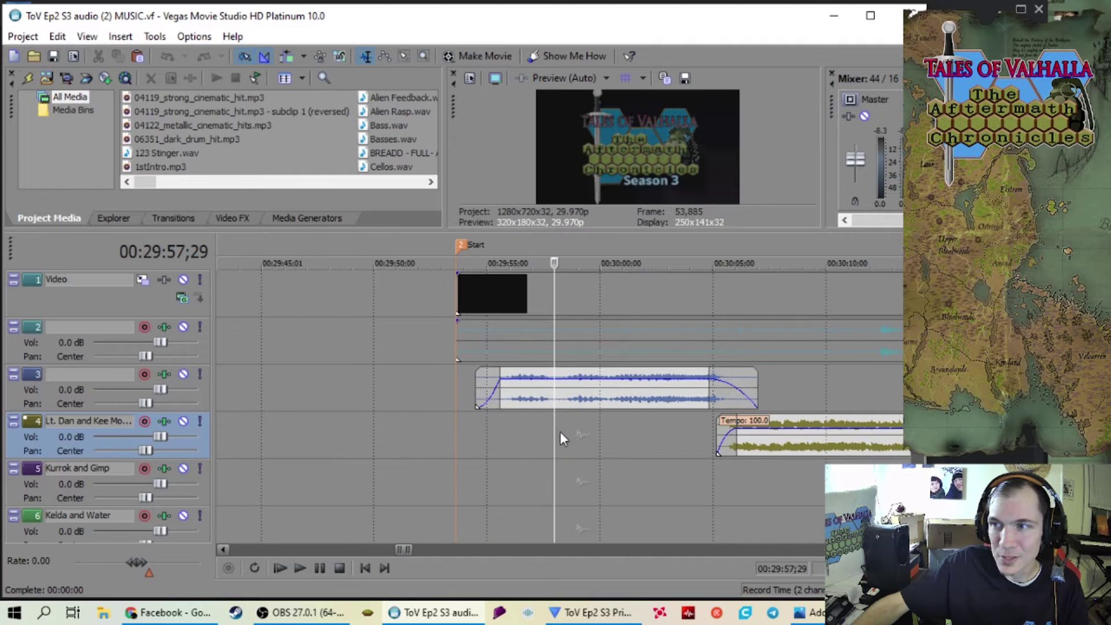
{"action": "scroll", "coordinate": [559, 432], "scroll_direction": "down", "scroll_amount": 2}
{"action": "scroll", "coordinate": [558, 434], "scroll_direction": "up", "scroll_amount": 2}
{"action": "key", "text": "space"}
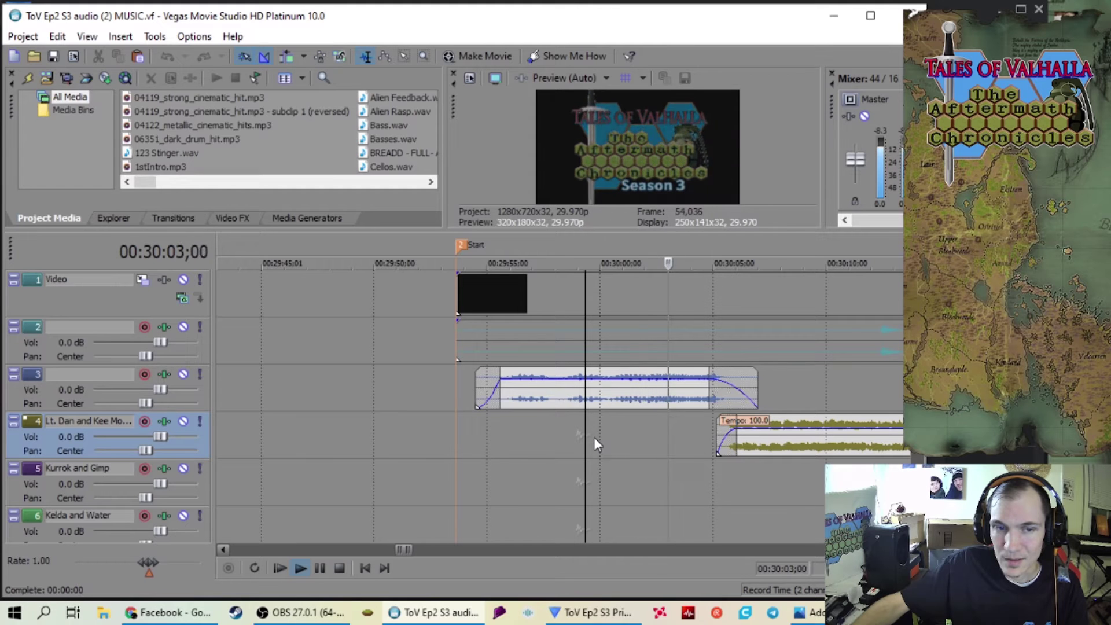
{"action": "scroll", "coordinate": [591, 438], "scroll_direction": "down", "scroll_amount": 3}
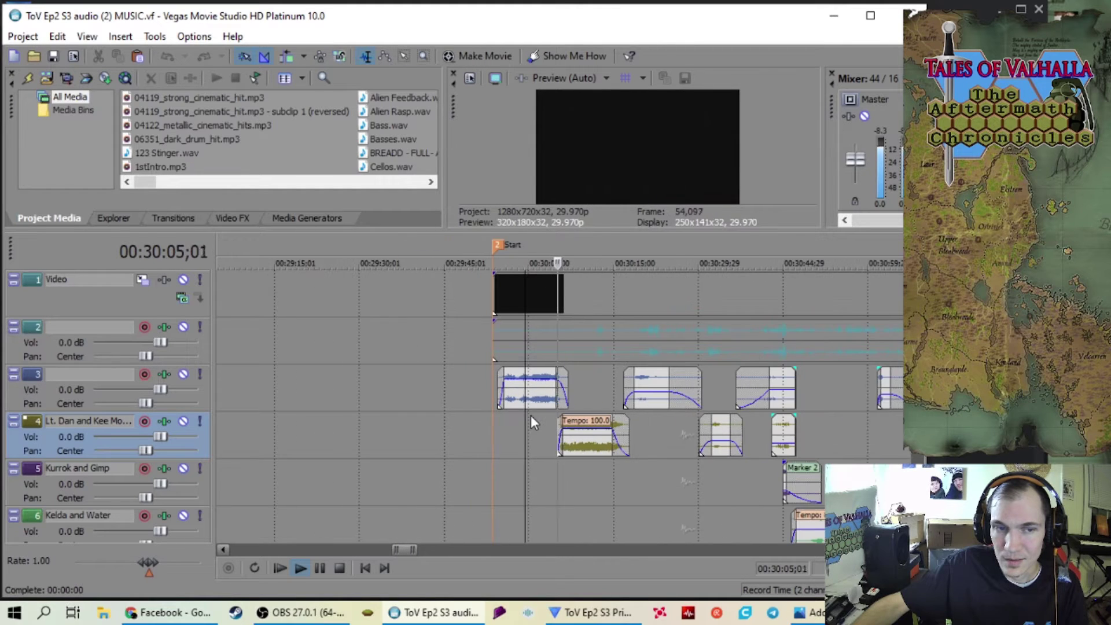
{"action": "key", "text": "space"}
{"action": "scroll", "coordinate": [561, 412], "scroll_direction": "down", "scroll_amount": 6}
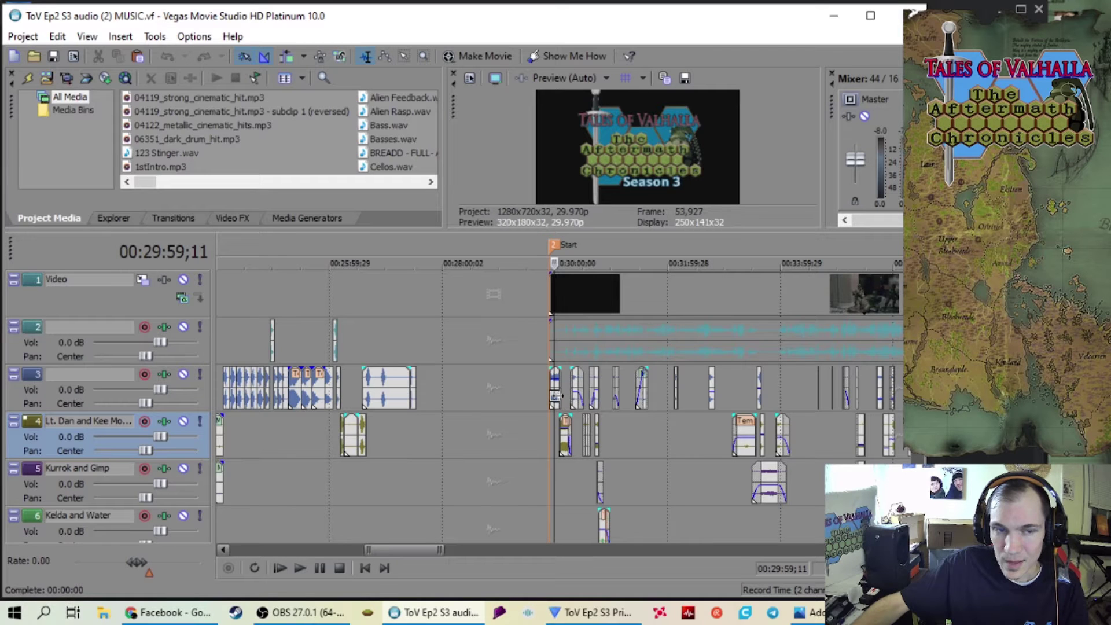
{"action": "scroll", "coordinate": [554, 399], "scroll_direction": "down", "scroll_amount": 4}
{"action": "left_click", "coordinate": [228, 380]}
{"action": "scroll", "coordinate": [256, 407], "scroll_direction": "up", "scroll_amount": 5}
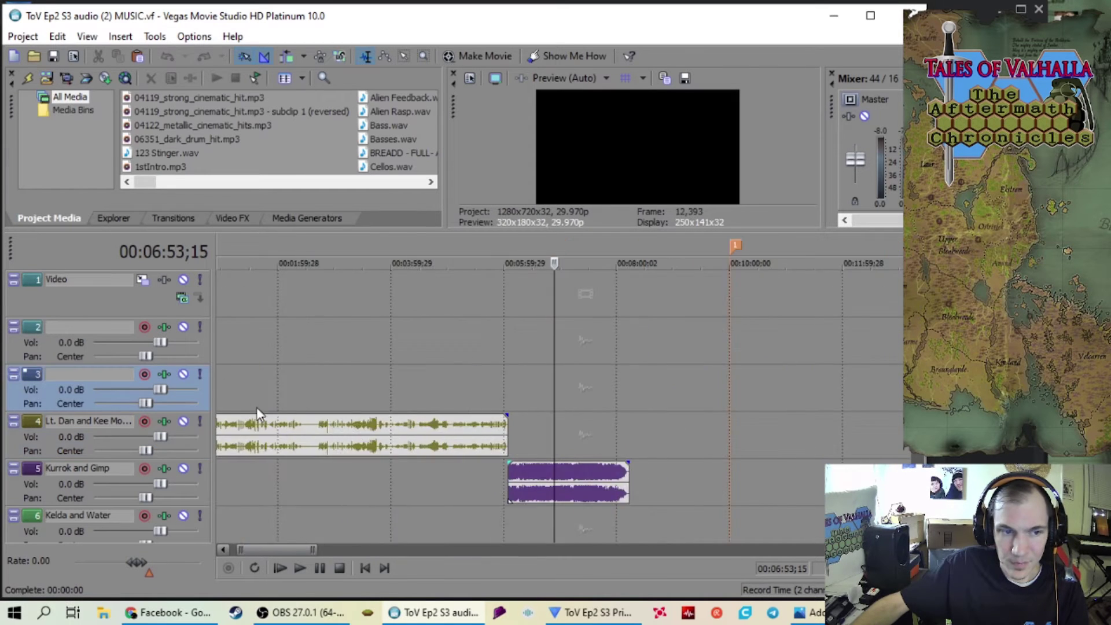
{"action": "left_click", "coordinate": [303, 380]}
{"action": "scroll", "coordinate": [377, 382], "scroll_direction": "up", "scroll_amount": 3}
{"action": "left_click", "coordinate": [377, 382]}
{"action": "key", "text": "space"}
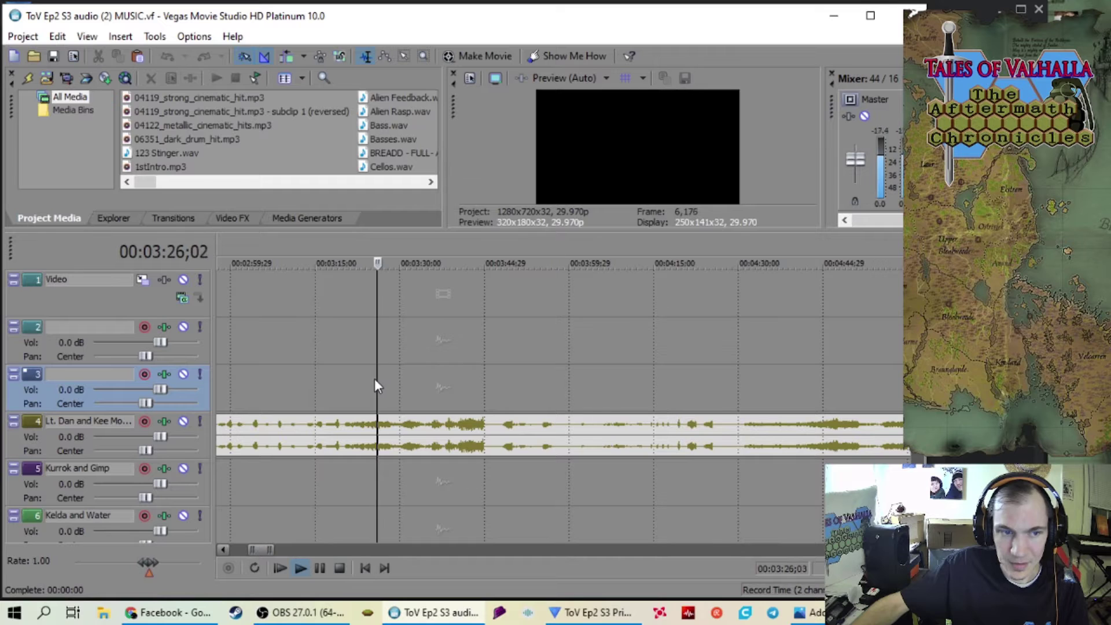
{"action": "scroll", "coordinate": [393, 382], "scroll_direction": "down", "scroll_amount": 3}
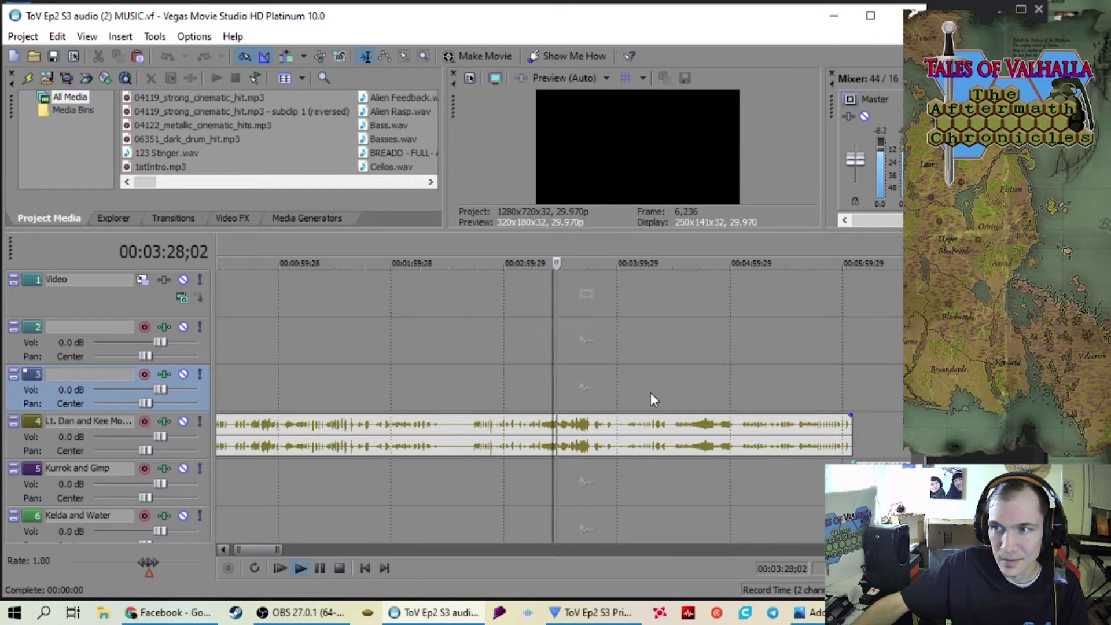
{"action": "left_click", "coordinate": [632, 392]}
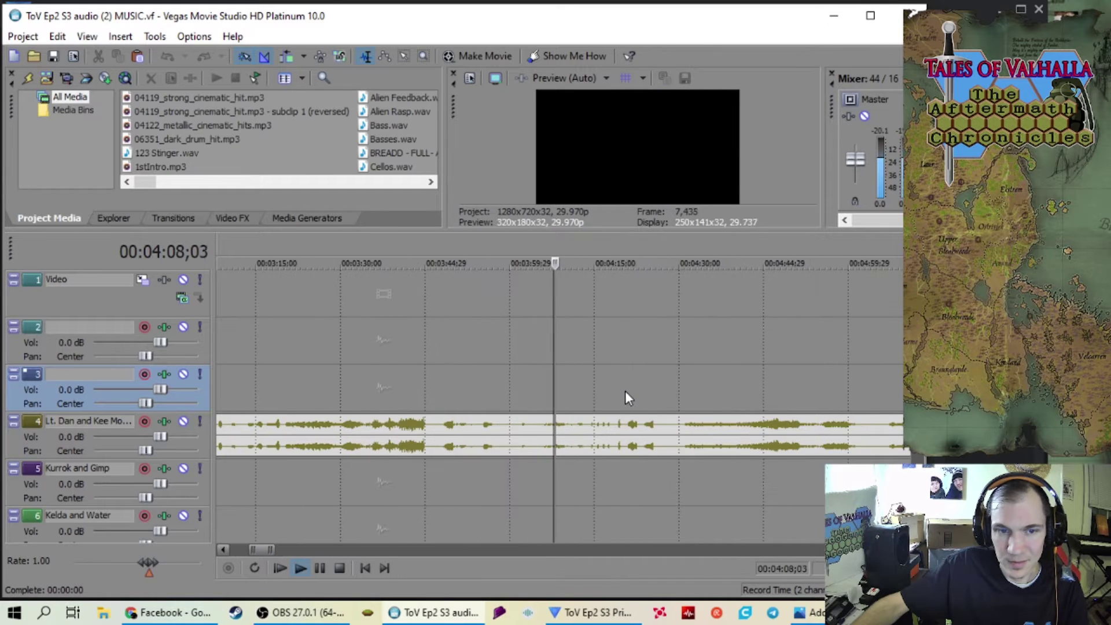
{"action": "left_click", "coordinate": [614, 397]}
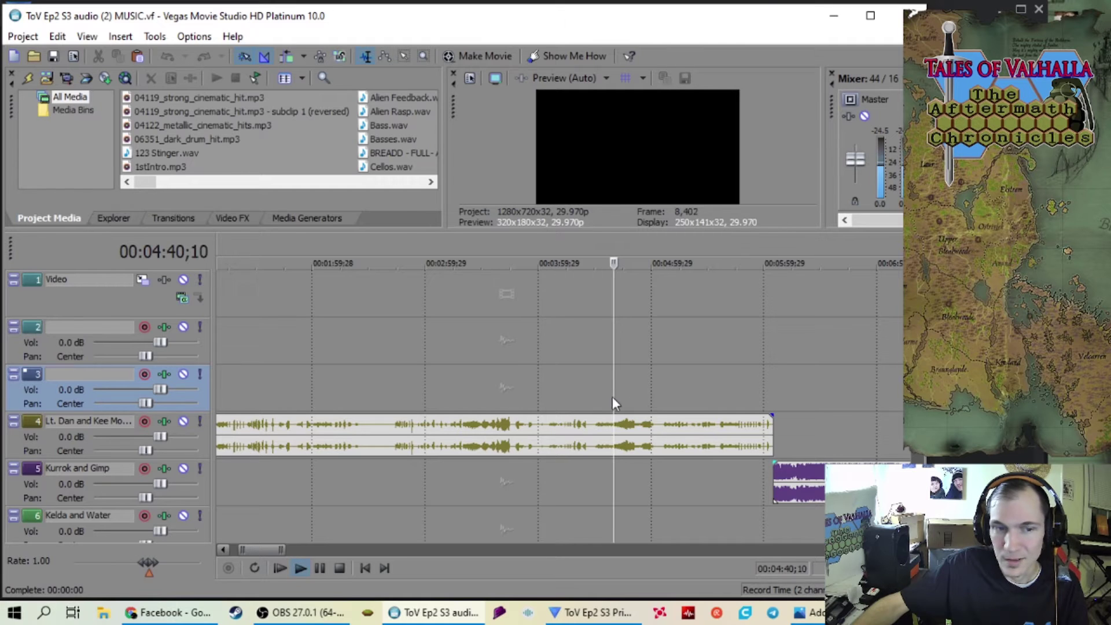
{"action": "key", "text": "space"}
{"action": "left_click", "coordinate": [652, 380]}
{"action": "left_click_drag", "start_coordinate": [655, 381], "coordinate": [249, 398]}
{"action": "key", "text": "space"}
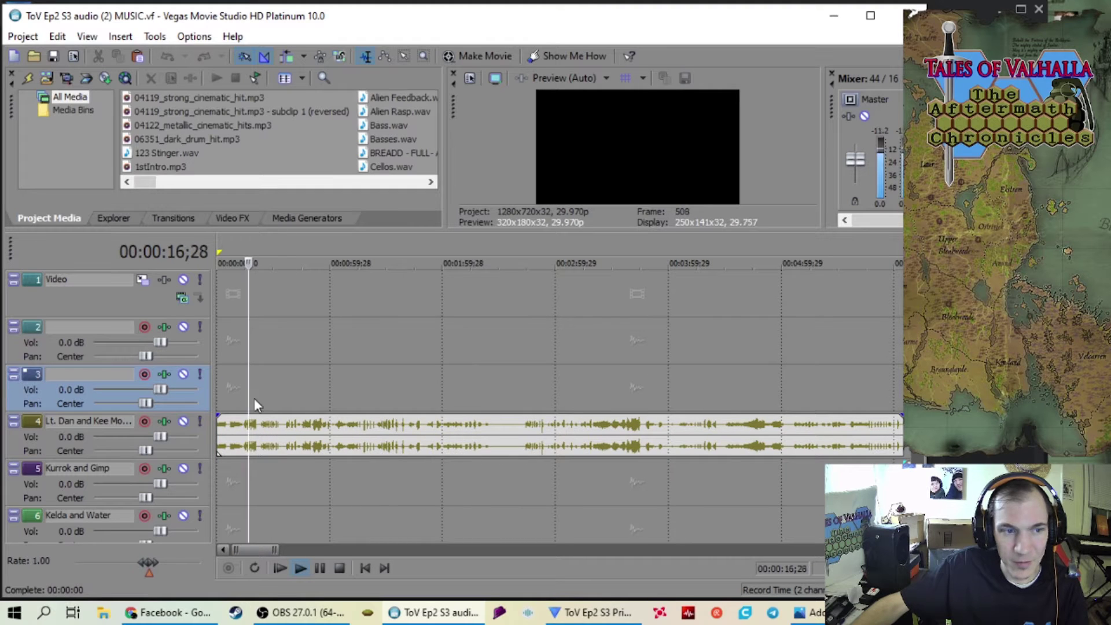
{"action": "scroll", "coordinate": [347, 399], "scroll_direction": "up", "scroll_amount": 3}
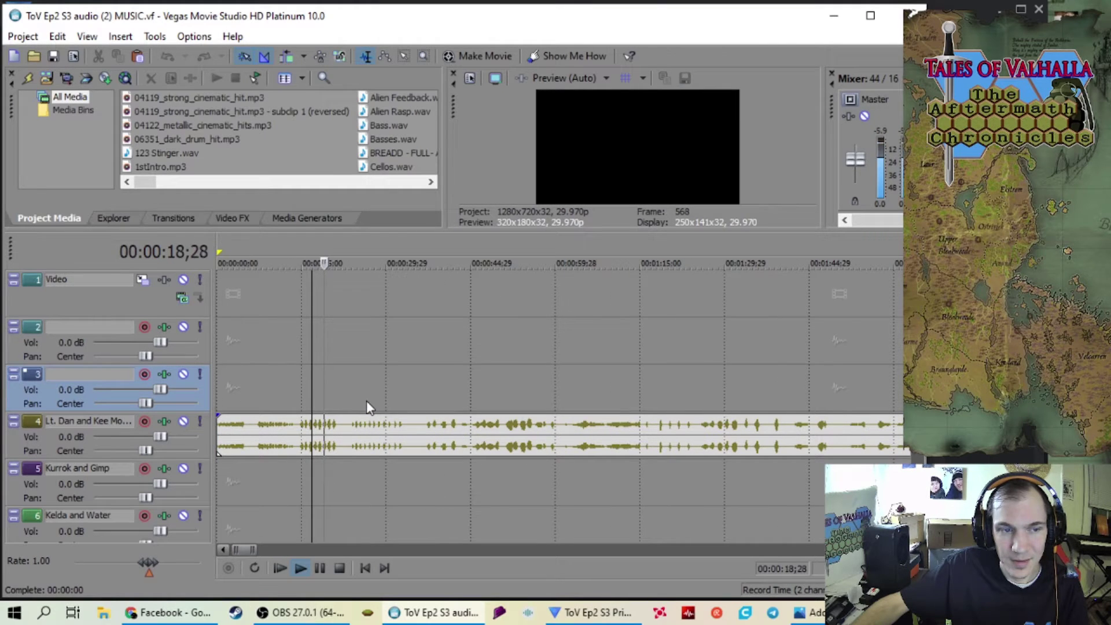
{"action": "left_click", "coordinate": [367, 401]}
{"action": "key", "text": "space"}
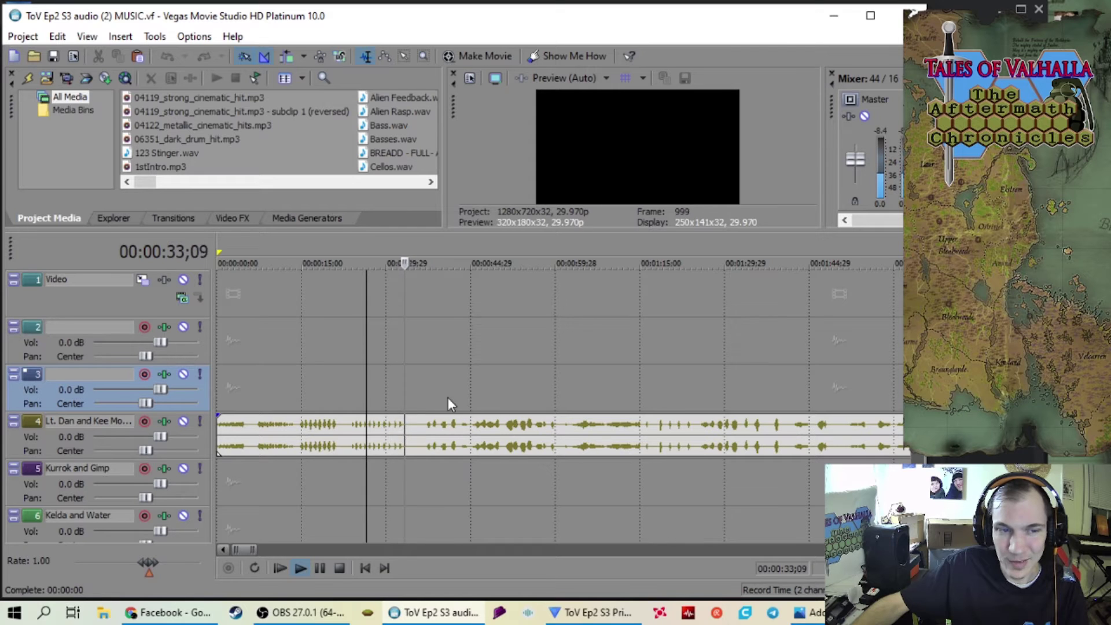
{"action": "left_click", "coordinate": [509, 400]}
{"action": "key", "text": "space"}
{"action": "scroll", "coordinate": [463, 410], "scroll_direction": "down", "scroll_amount": 3}
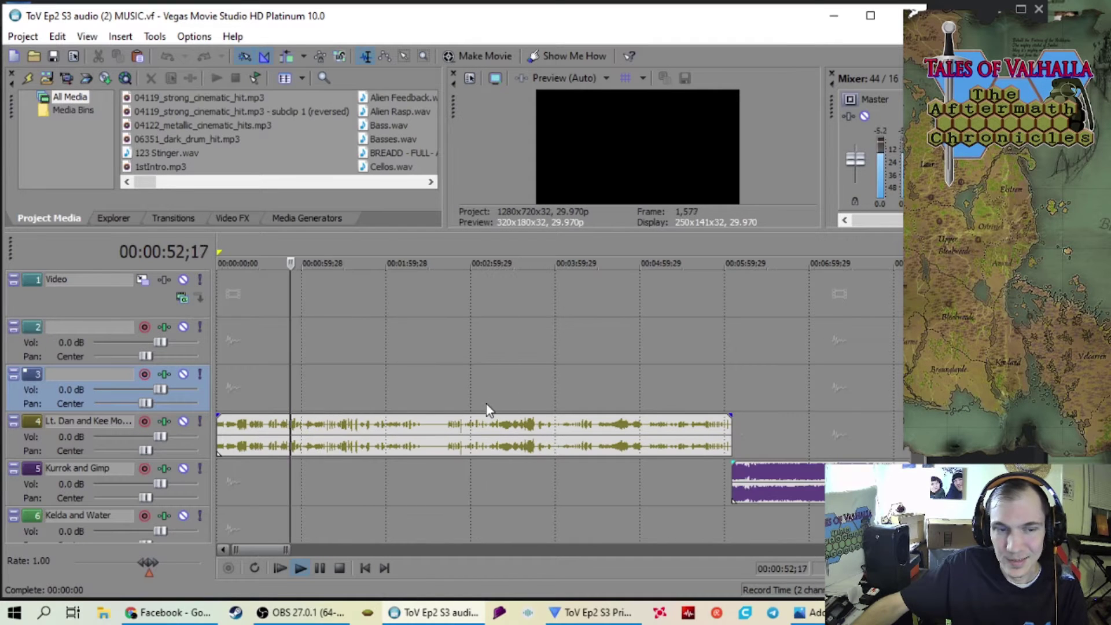
{"action": "key", "text": "space"}
{"action": "scroll", "coordinate": [418, 421], "scroll_direction": "down", "scroll_amount": 2}
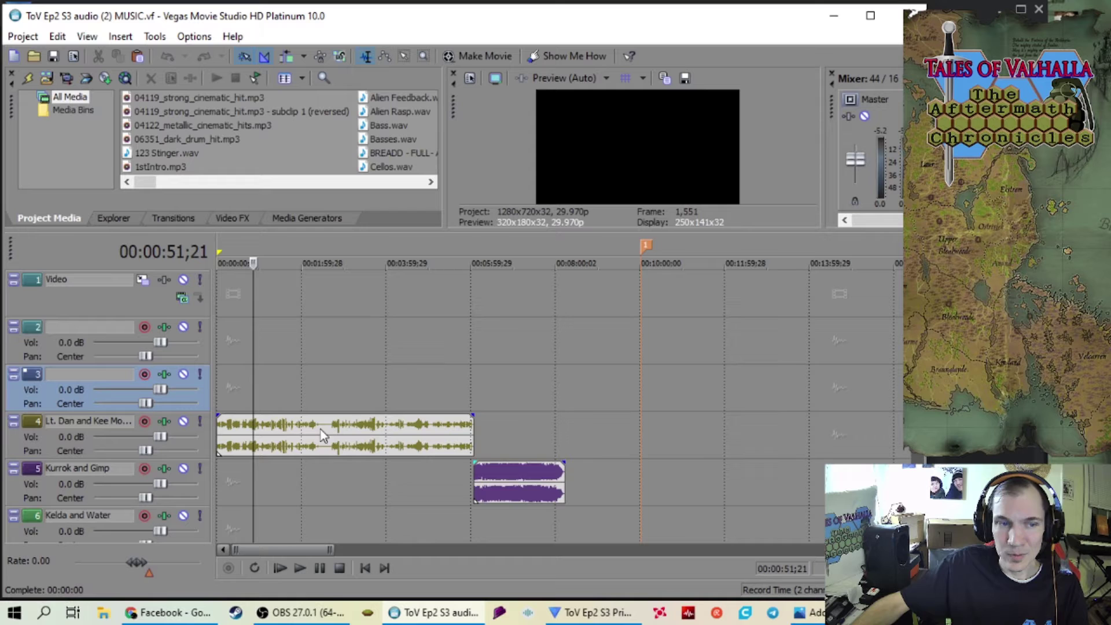
{"action": "scroll", "coordinate": [351, 426], "scroll_direction": "down", "scroll_amount": 3}
{"action": "left_click", "coordinate": [637, 427]}
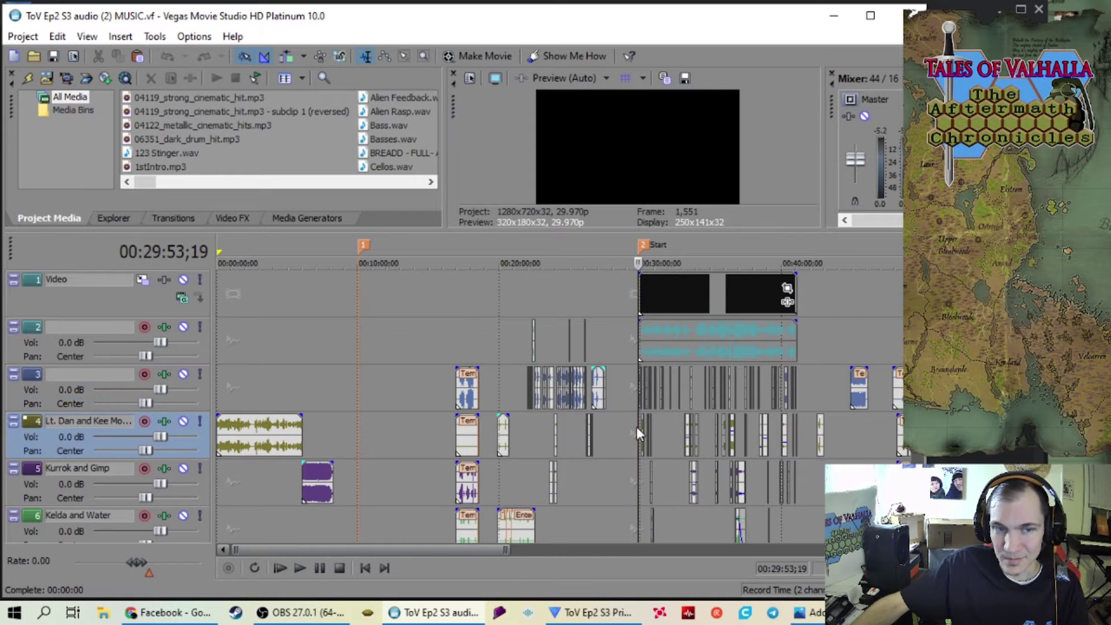
{"action": "scroll", "coordinate": [637, 426], "scroll_direction": "up", "scroll_amount": 9}
{"action": "left_click", "coordinate": [613, 434]}
{"action": "scroll", "coordinate": [596, 428], "scroll_direction": "up", "scroll_amount": 3}
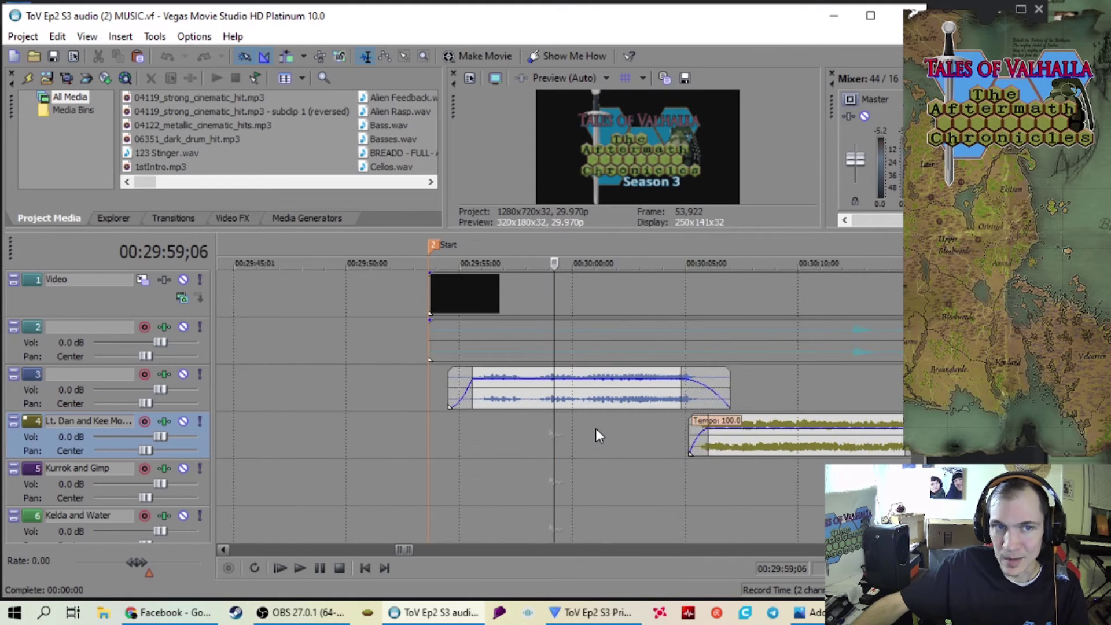
{"action": "key", "text": "space"}
{"action": "scroll", "coordinate": [596, 429], "scroll_direction": "down", "scroll_amount": 3}
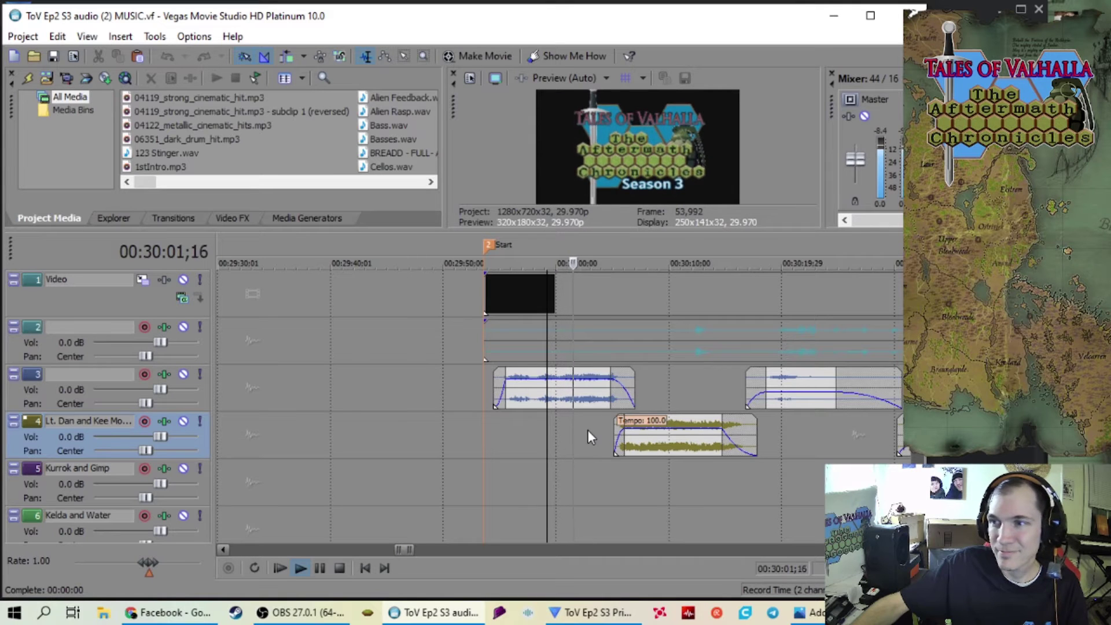
{"action": "key", "text": "space"}
{"action": "scroll", "coordinate": [538, 439], "scroll_direction": "down", "scroll_amount": 6}
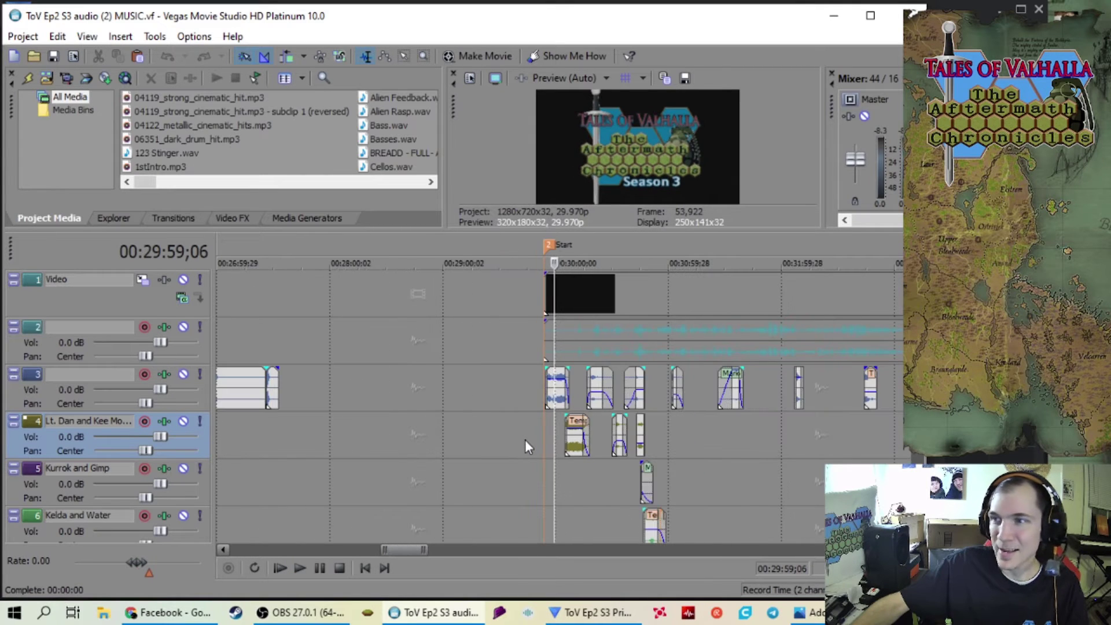
{"action": "scroll", "coordinate": [525, 439], "scroll_direction": "down", "scroll_amount": 2}
{"action": "scroll", "coordinate": [526, 439], "scroll_direction": "up", "scroll_amount": 8}
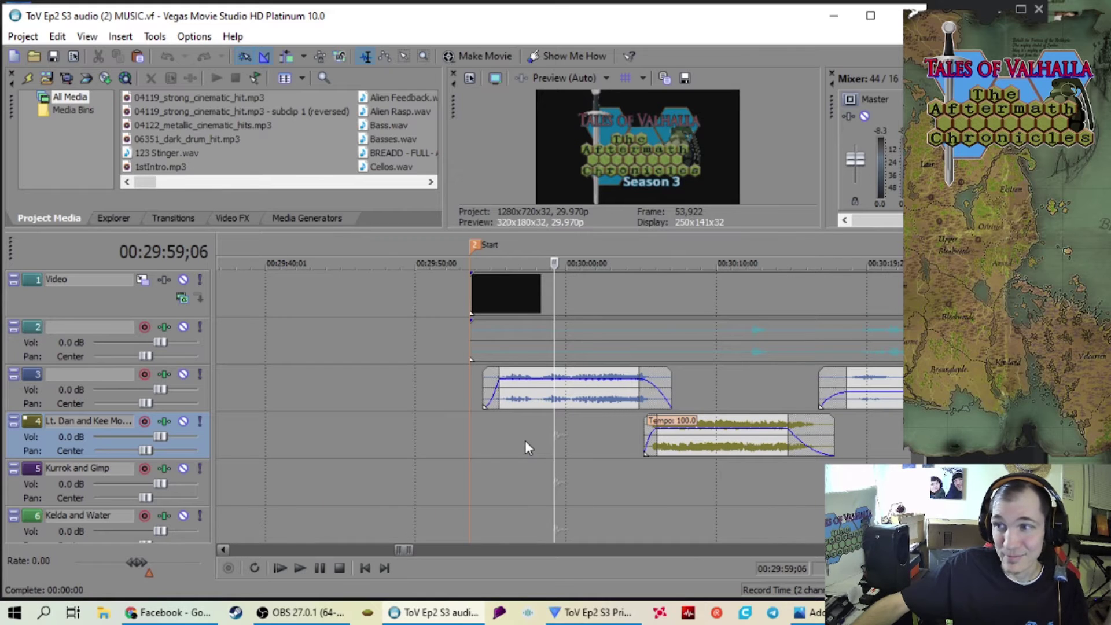
{"action": "scroll", "coordinate": [524, 446], "scroll_direction": "down", "scroll_amount": 2}
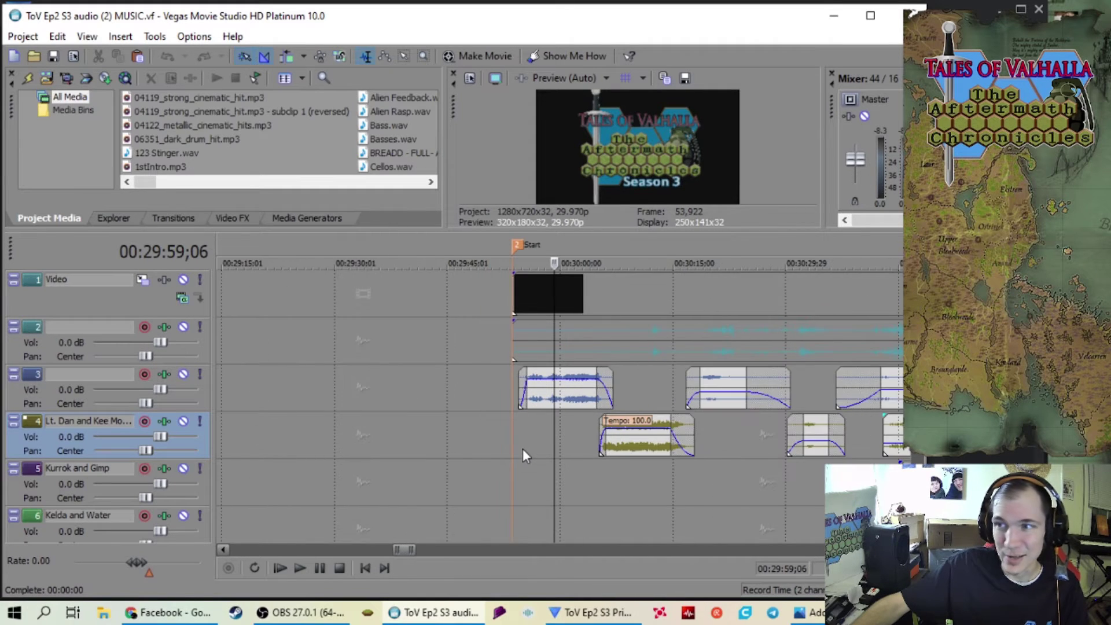
{"action": "scroll", "coordinate": [523, 449], "scroll_direction": "up", "scroll_amount": 2}
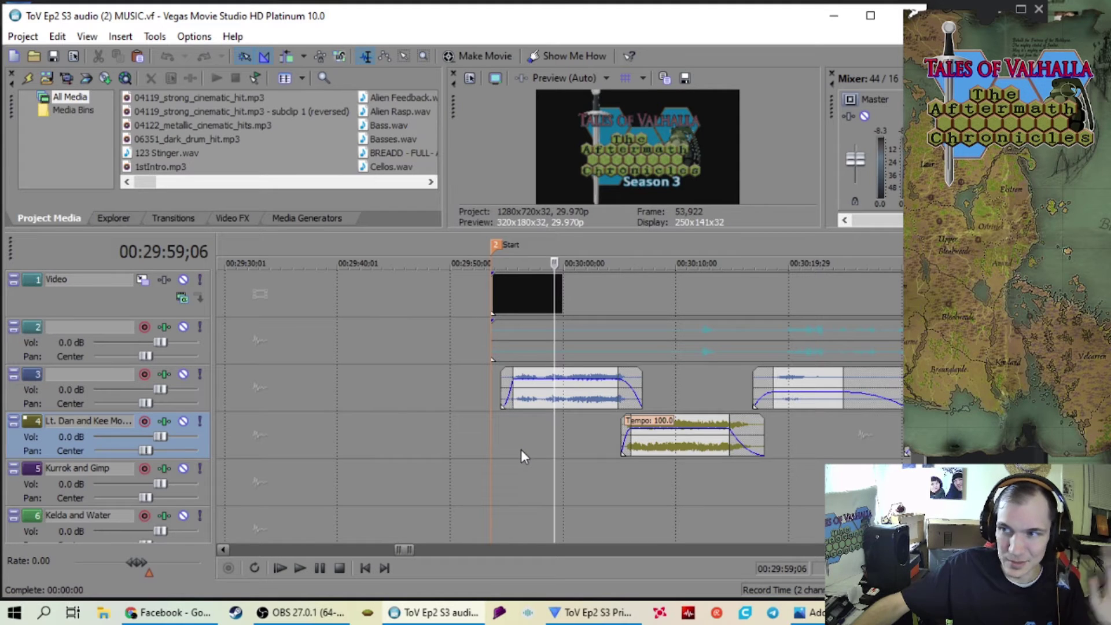
{"action": "scroll", "coordinate": [521, 450], "scroll_direction": "down", "scroll_amount": 2}
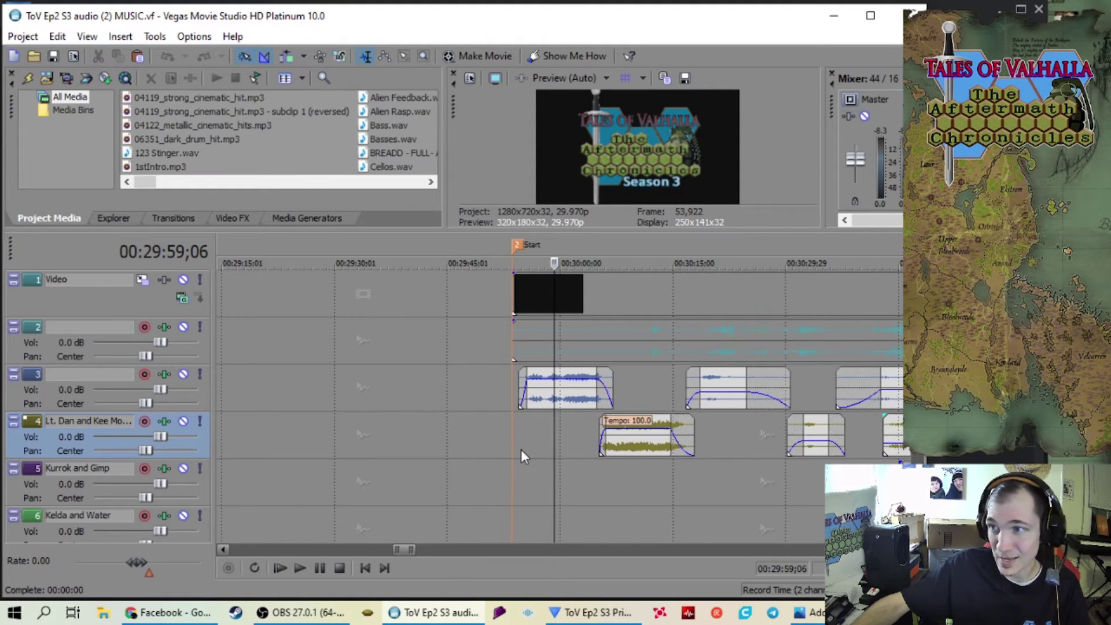
{"action": "scroll", "coordinate": [522, 450], "scroll_direction": "up", "scroll_amount": 5}
{"action": "scroll", "coordinate": [521, 451], "scroll_direction": "down", "scroll_amount": 3}
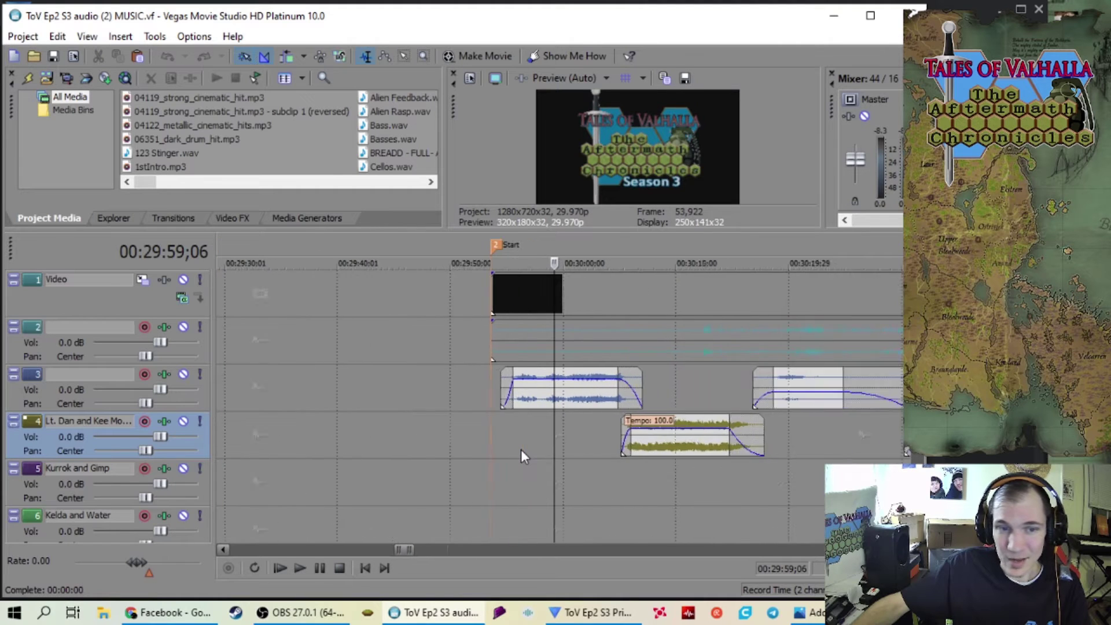
{"action": "scroll", "coordinate": [521, 451], "scroll_direction": "up", "scroll_amount": 3}
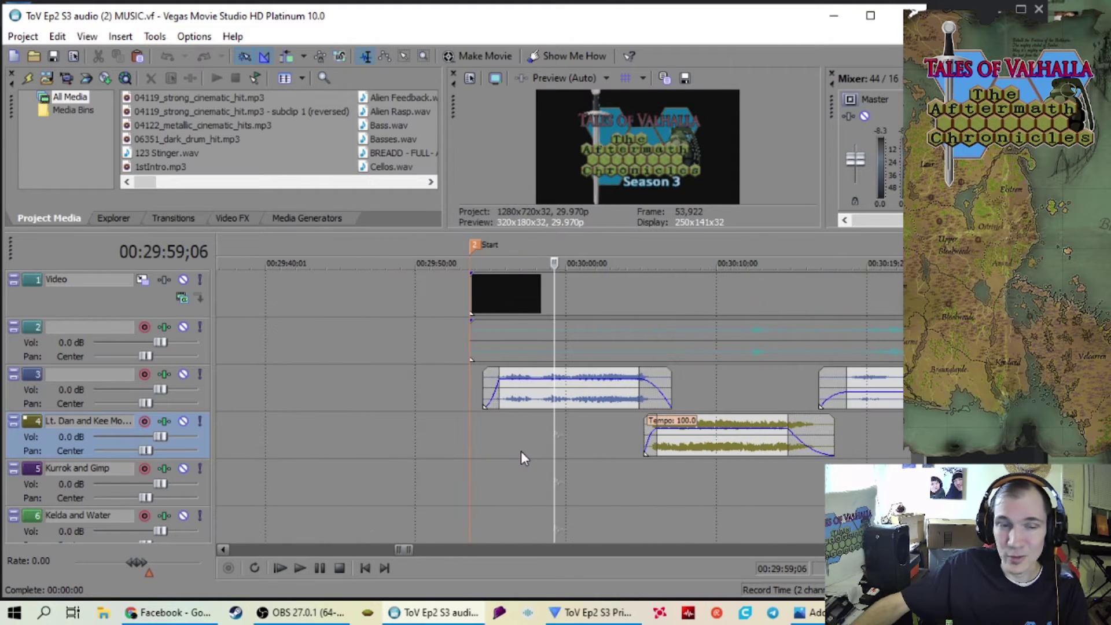
{"action": "scroll", "coordinate": [521, 451], "scroll_direction": "down", "scroll_amount": 2}
{"action": "scroll", "coordinate": [579, 481], "scroll_direction": "down", "scroll_amount": 2}
{"action": "scroll", "coordinate": [599, 471], "scroll_direction": "up", "scroll_amount": 2}
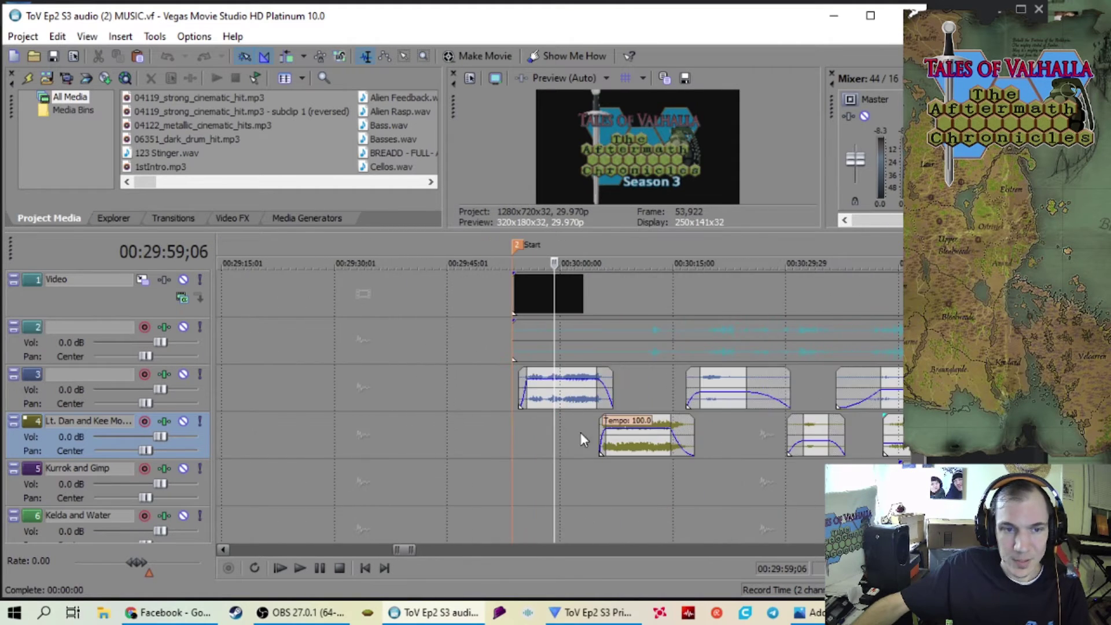
{"action": "left_click", "coordinate": [632, 466]}
{"action": "scroll", "coordinate": [614, 491], "scroll_direction": "up", "scroll_amount": 2}
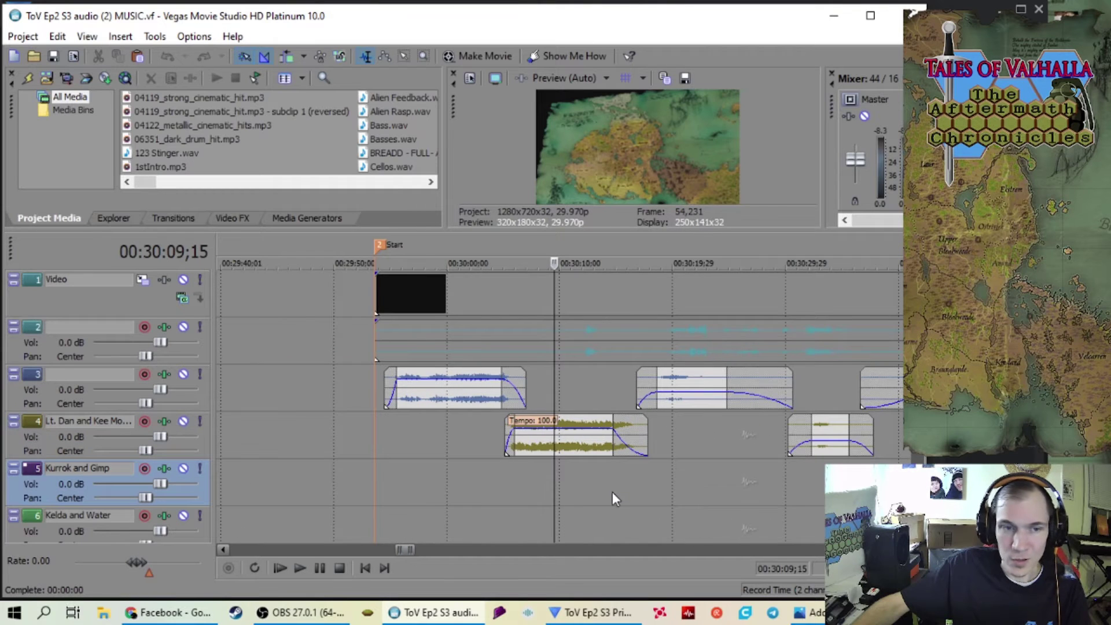
{"action": "scroll", "coordinate": [602, 495], "scroll_direction": "down", "scroll_amount": 2}
{"action": "scroll", "coordinate": [591, 496], "scroll_direction": "up", "scroll_amount": 3}
{"action": "scroll", "coordinate": [590, 495], "scroll_direction": "down", "scroll_amount": 4}
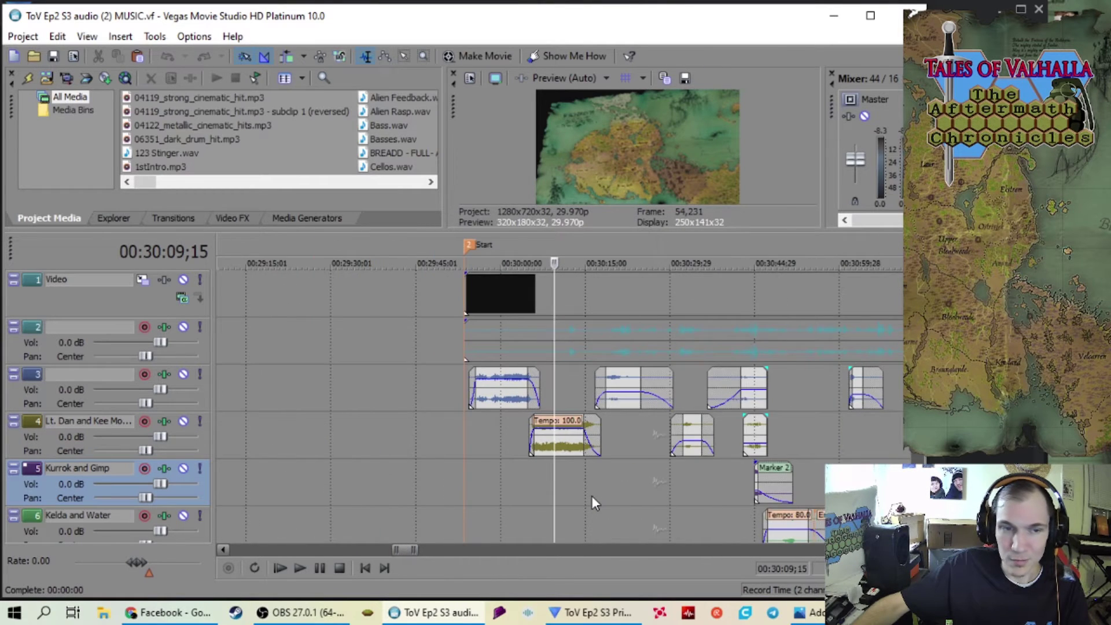
{"action": "scroll", "coordinate": [591, 496], "scroll_direction": "up", "scroll_amount": 2}
{"action": "scroll", "coordinate": [591, 497], "scroll_direction": "down", "scroll_amount": 3}
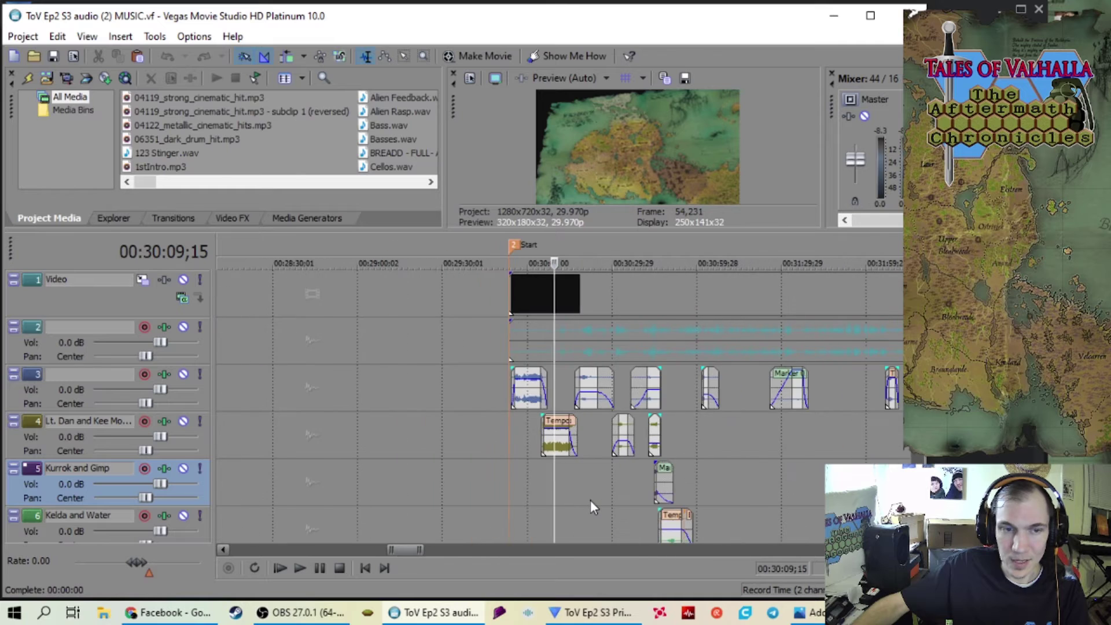
{"action": "scroll", "coordinate": [591, 500], "scroll_direction": "down", "scroll_amount": 10}
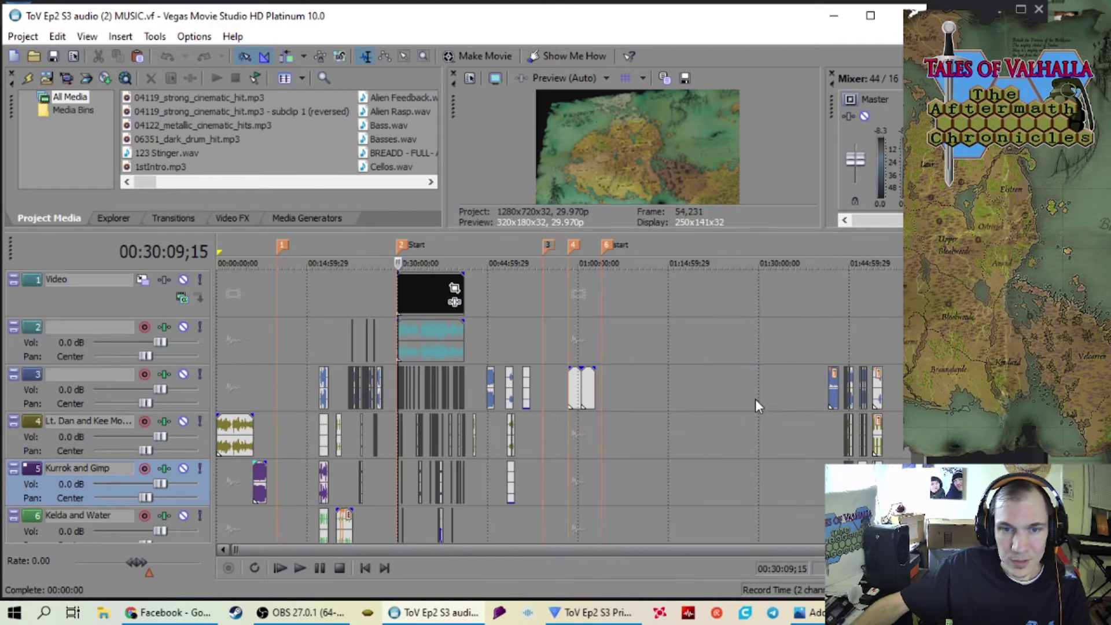
{"action": "left_click", "coordinate": [827, 338]}
{"action": "scroll", "coordinate": [663, 396], "scroll_direction": "up", "scroll_amount": 8}
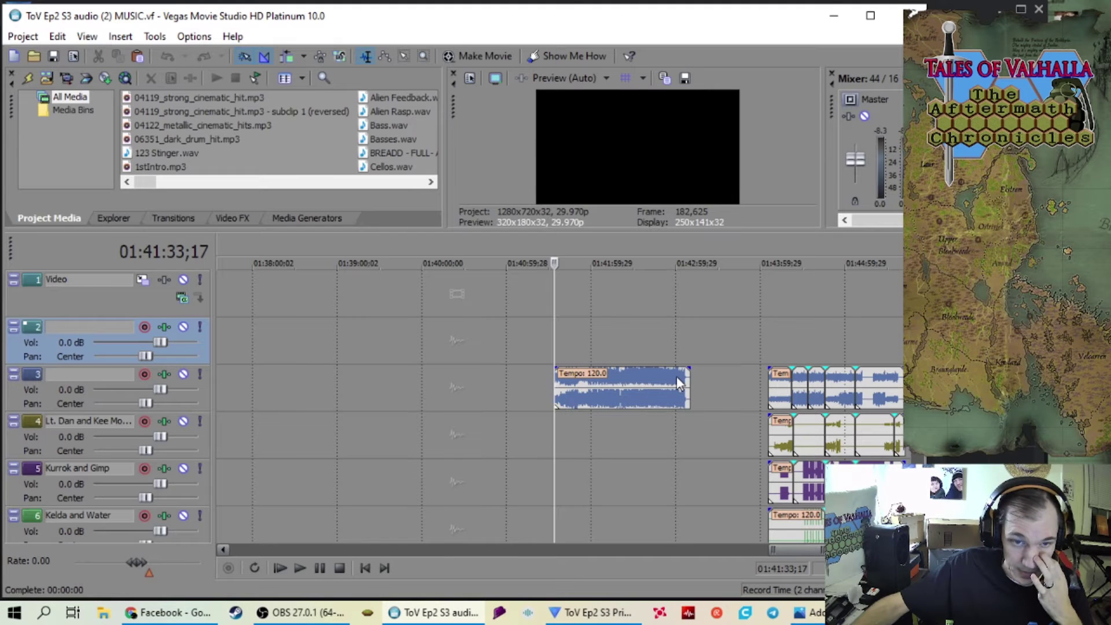
{"action": "scroll", "coordinate": [637, 380], "scroll_direction": "up", "scroll_amount": 2}
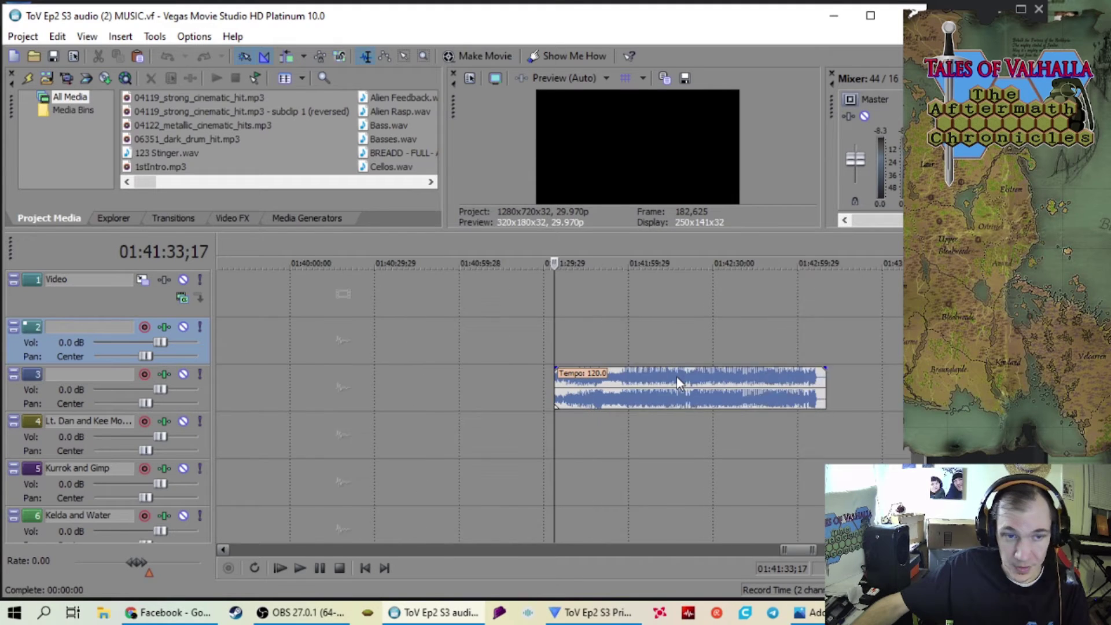
{"action": "left_click", "coordinate": [615, 345]}
{"action": "scroll", "coordinate": [616, 347], "scroll_direction": "up", "scroll_amount": 3}
{"action": "scroll", "coordinate": [584, 362], "scroll_direction": "down", "scroll_amount": 2}
{"action": "scroll", "coordinate": [566, 362], "scroll_direction": "up", "scroll_amount": 2}
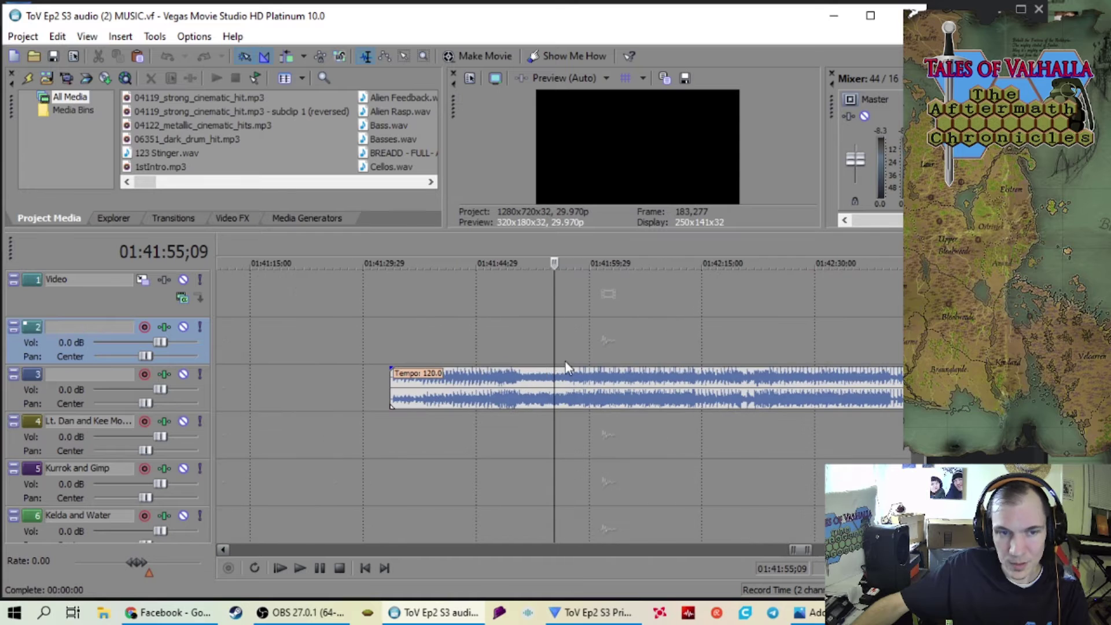
{"action": "scroll", "coordinate": [506, 347], "scroll_direction": "down", "scroll_amount": 1}
{"action": "scroll", "coordinate": [536, 346], "scroll_direction": "down", "scroll_amount": 1}
{"action": "key", "text": "space"}
{"action": "scroll", "coordinate": [578, 355], "scroll_direction": "up", "scroll_amount": 2}
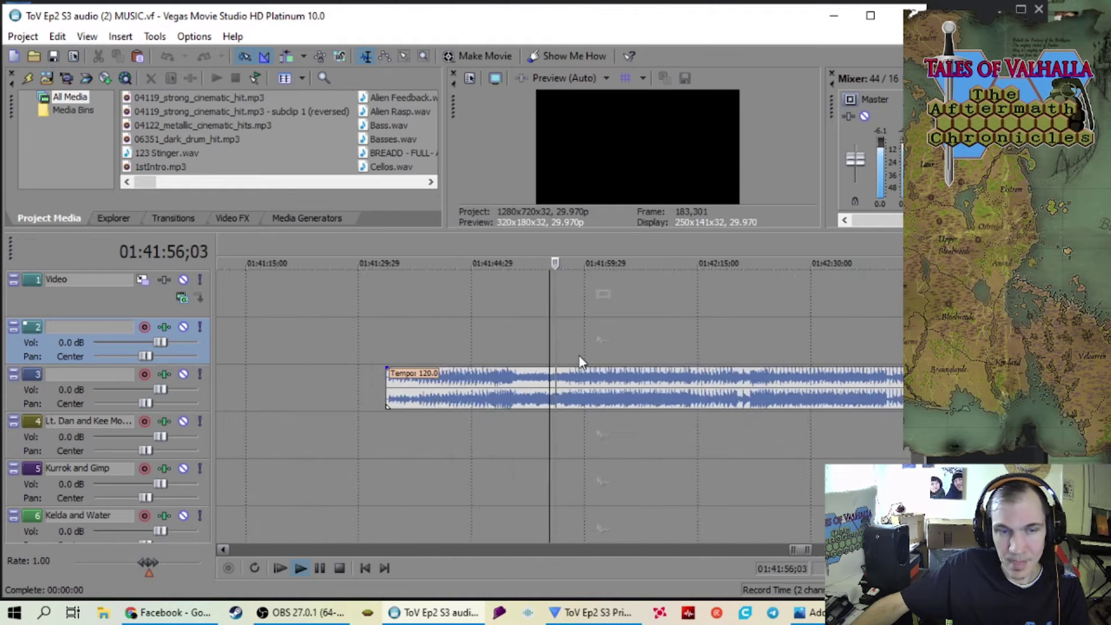
{"action": "scroll", "coordinate": [579, 355], "scroll_direction": "down", "scroll_amount": 1}
{"action": "scroll", "coordinate": [579, 357], "scroll_direction": "up", "scroll_amount": 2}
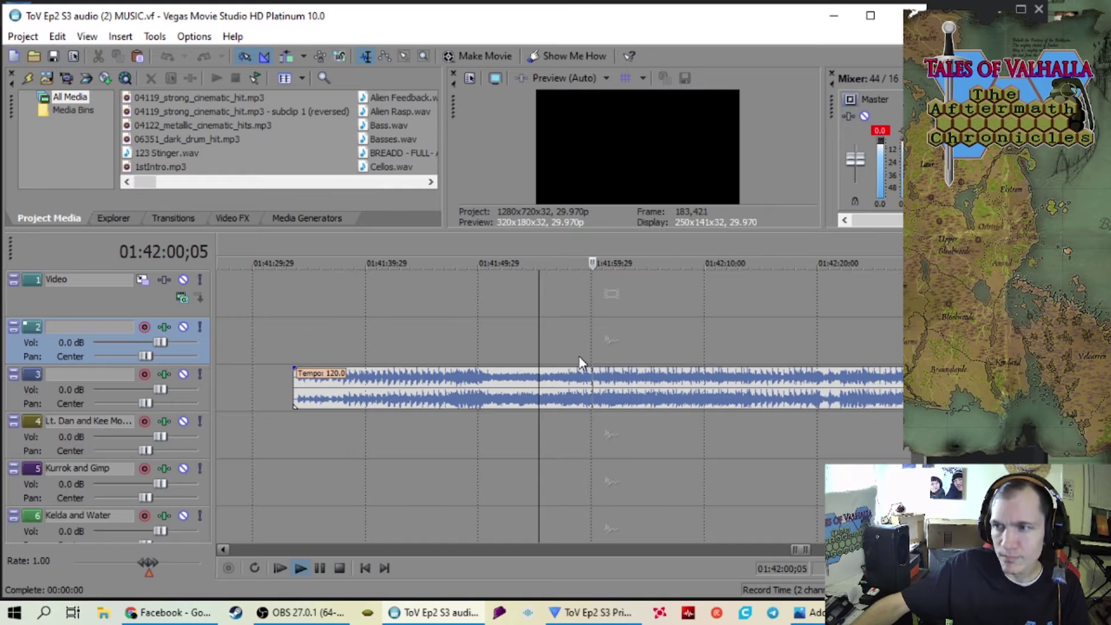
{"action": "scroll", "coordinate": [550, 361], "scroll_direction": "down", "scroll_amount": 3}
{"action": "key", "text": "space"}
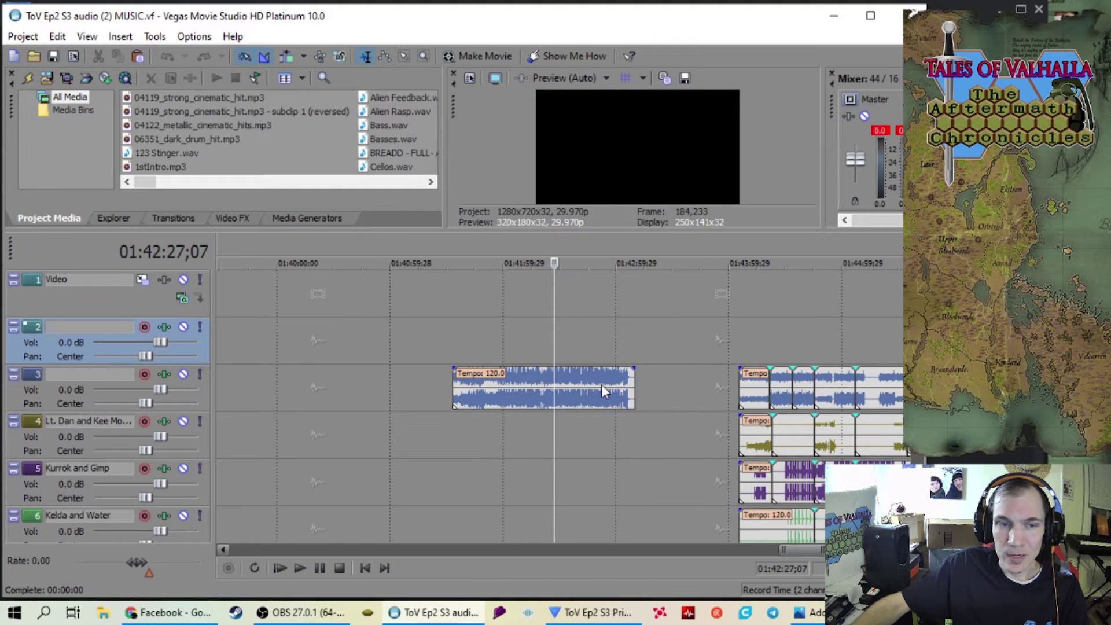
{"action": "left_click", "coordinate": [760, 339]}
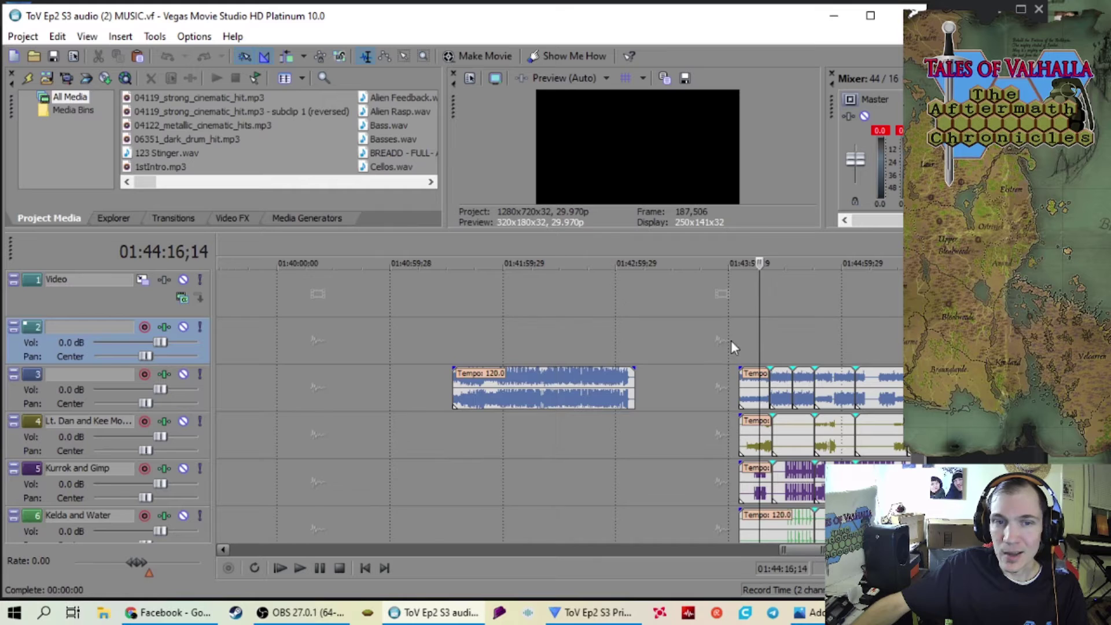
Inspect the properties of the Bass clip on track 3 and the Cellos clip on track 4
{"action": "scroll", "coordinate": [666, 340], "scroll_direction": "up", "scroll_amount": 2}
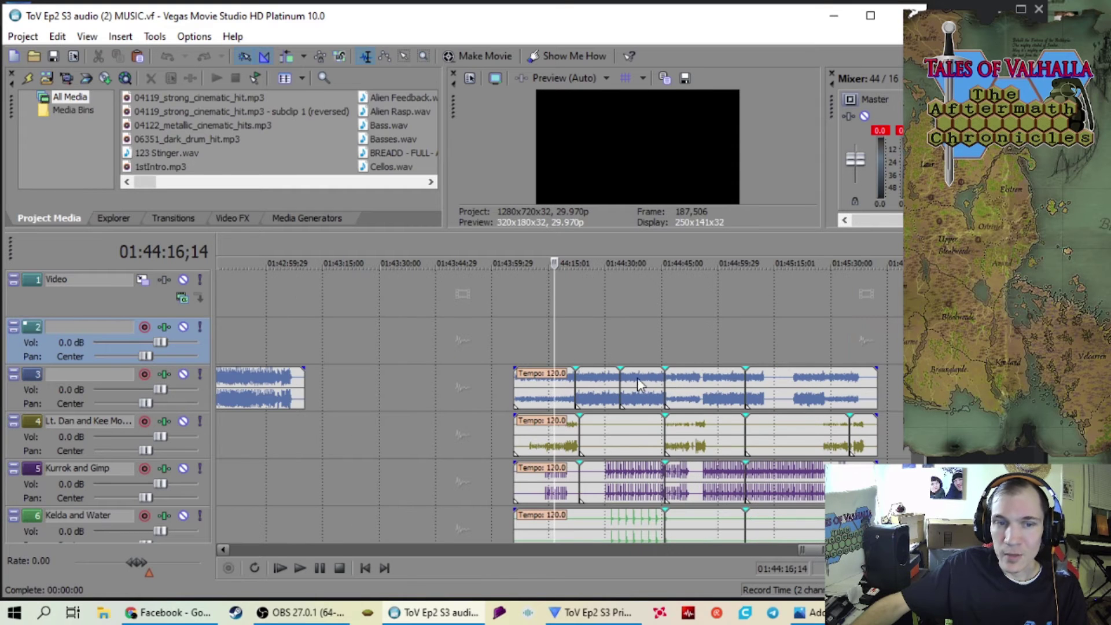
{"action": "right_click", "coordinate": [551, 394]}
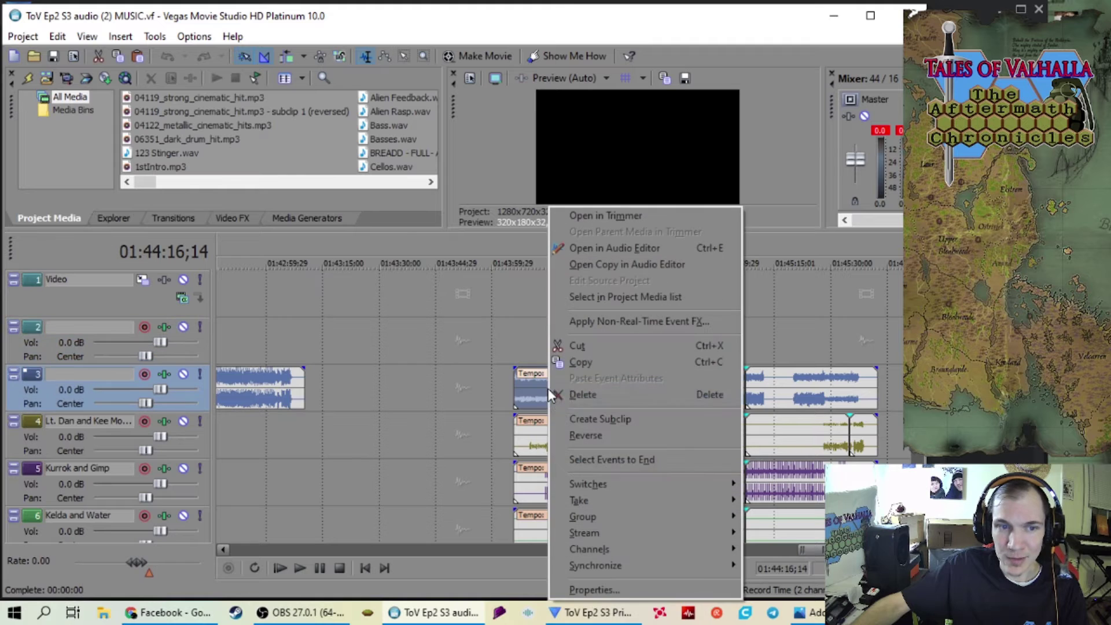
{"action": "left_click", "coordinate": [624, 586]}
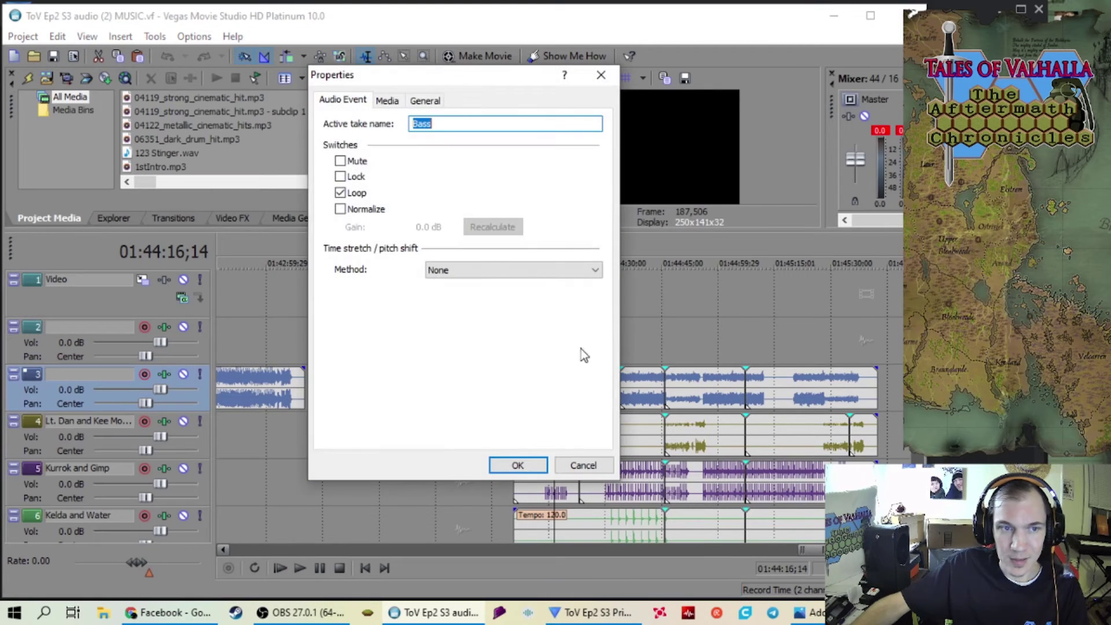
{"action": "left_click", "coordinate": [601, 74]}
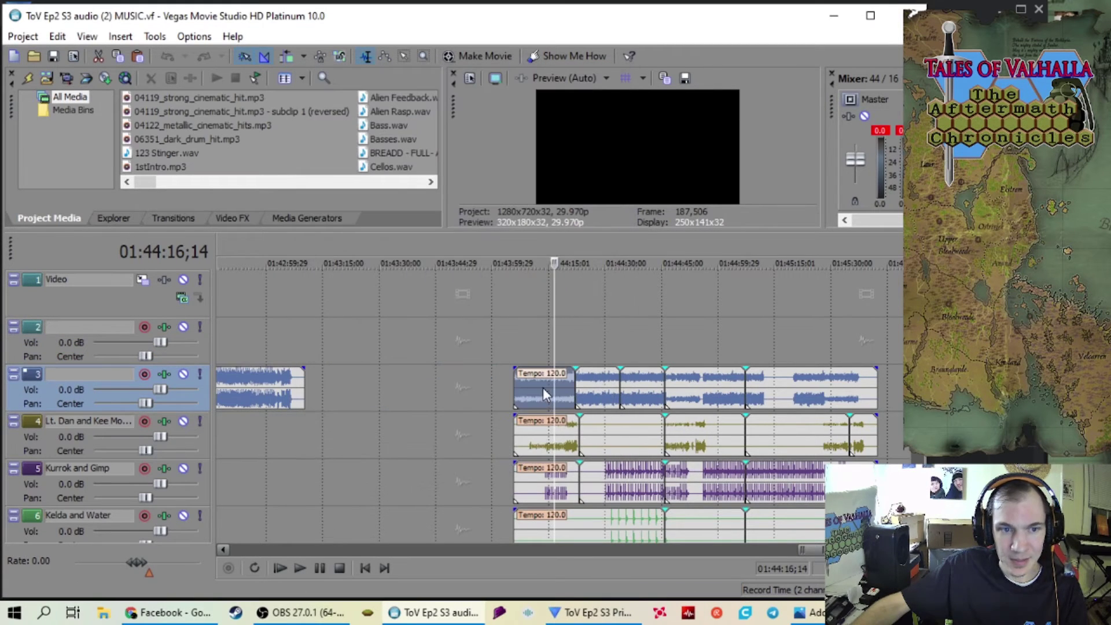
{"action": "right_click", "coordinate": [545, 439]}
{"action": "left_click", "coordinate": [565, 430]}
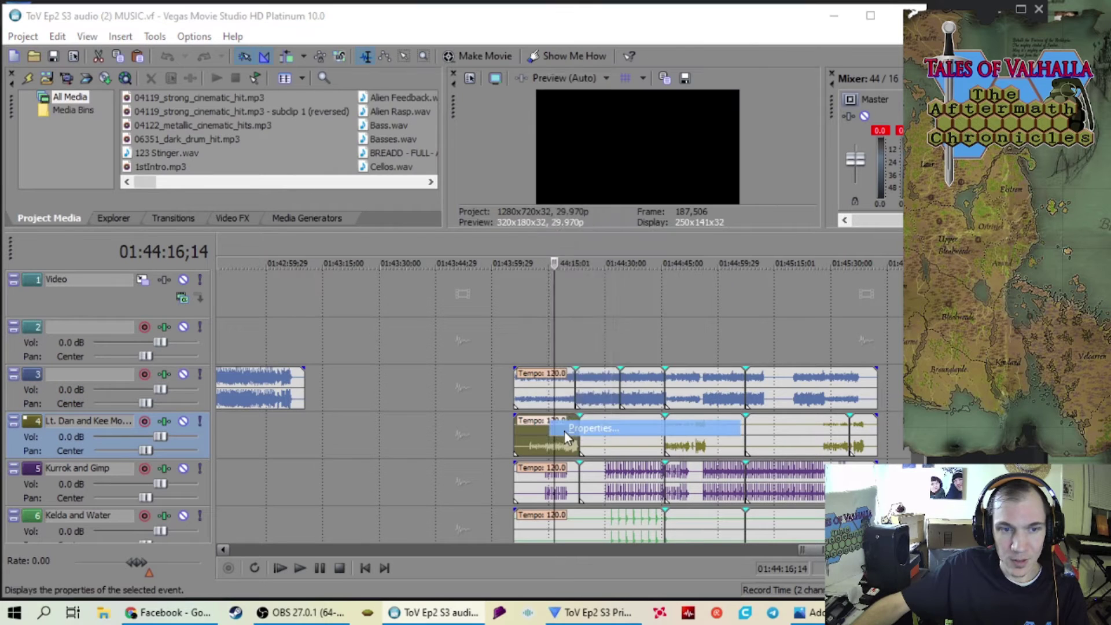
{"action": "left_click", "coordinate": [600, 75]}
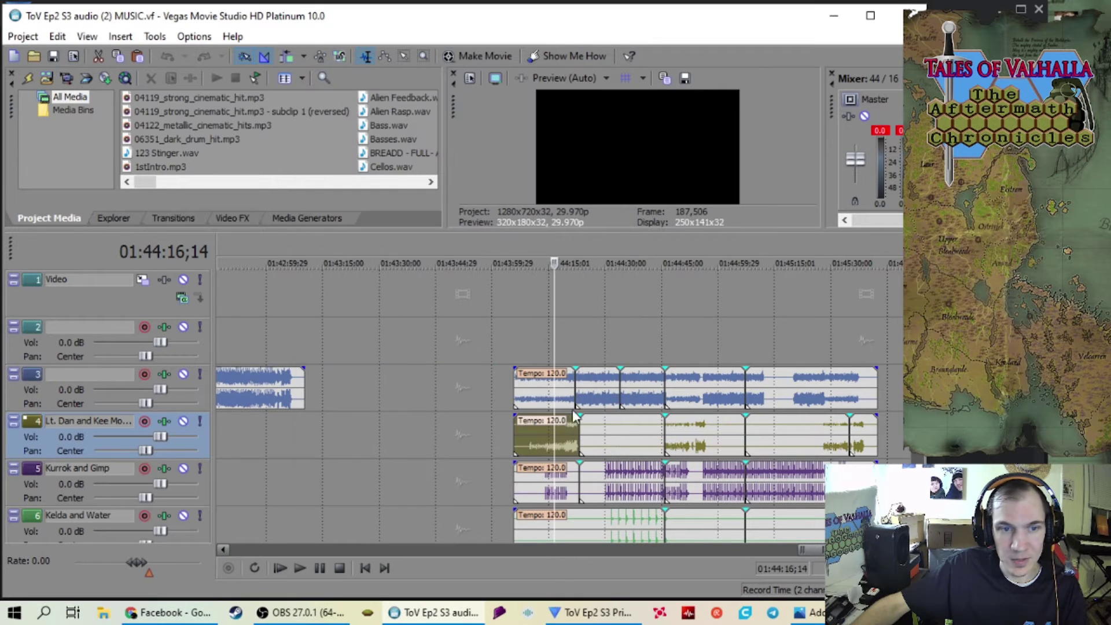
Move the opening track 4 piece earlier and play back the moved section
{"action": "left_click_drag", "start_coordinate": [533, 438], "coordinate": [453, 439]}
{"action": "left_click", "coordinate": [457, 391]}
{"action": "scroll", "coordinate": [457, 392], "scroll_direction": "up", "scroll_amount": 3}
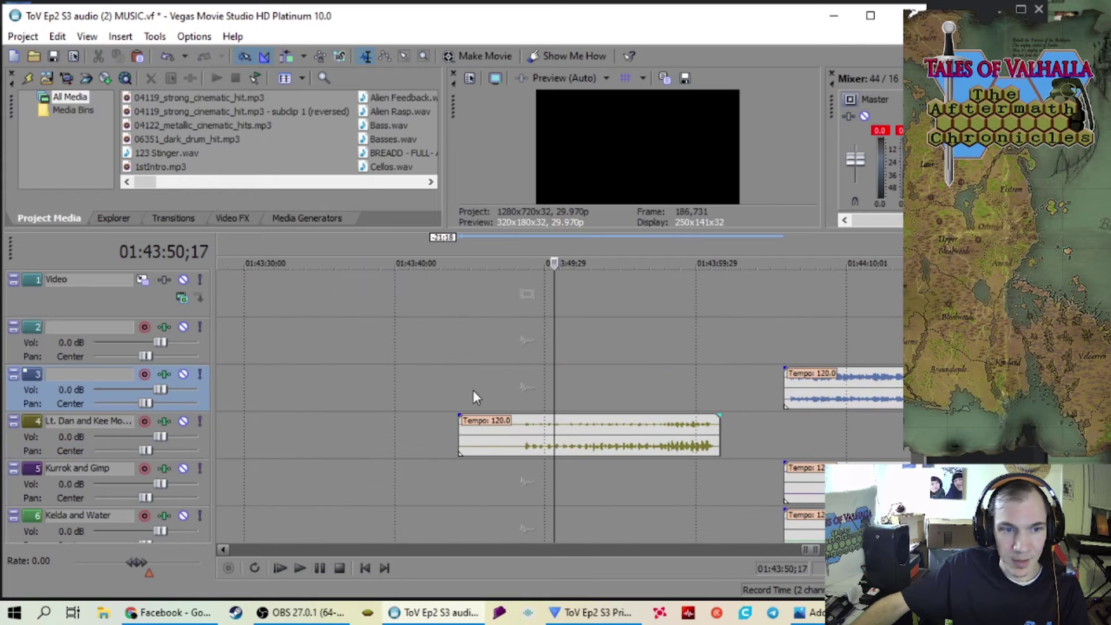
{"action": "key", "text": "space"}
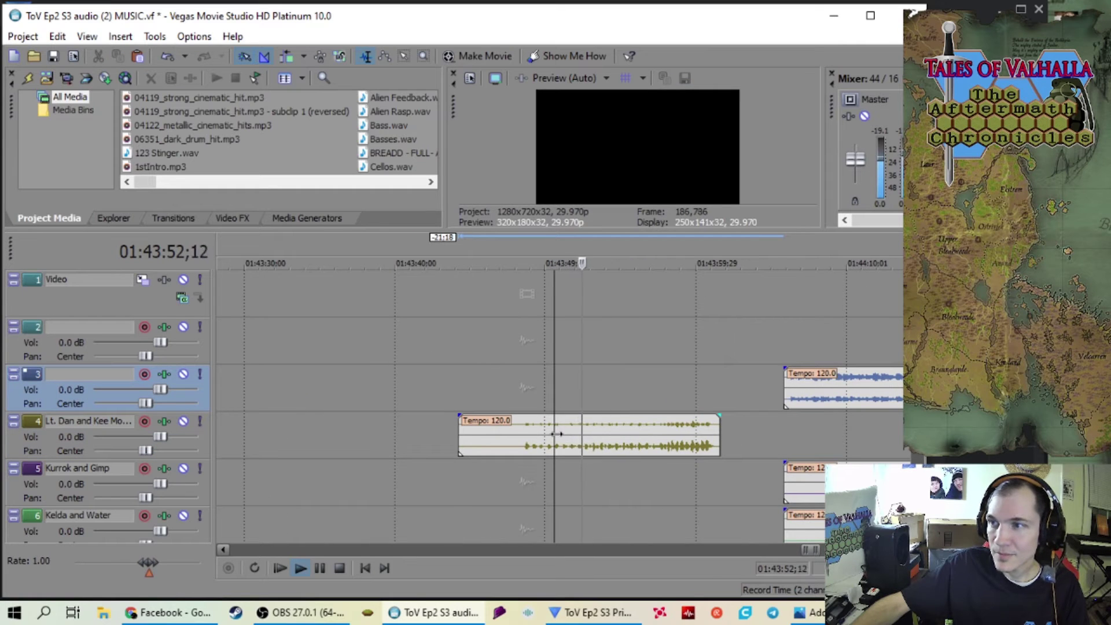
{"action": "scroll", "coordinate": [576, 435], "scroll_direction": "down", "scroll_amount": 3}
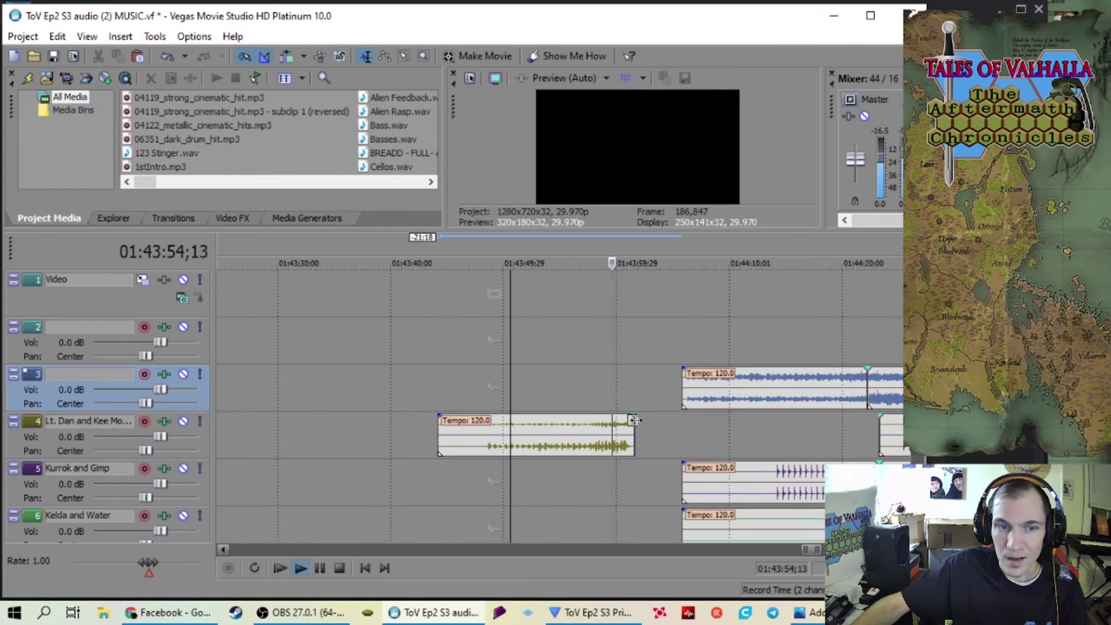
{"action": "scroll", "coordinate": [605, 399], "scroll_direction": "up", "scroll_amount": 3}
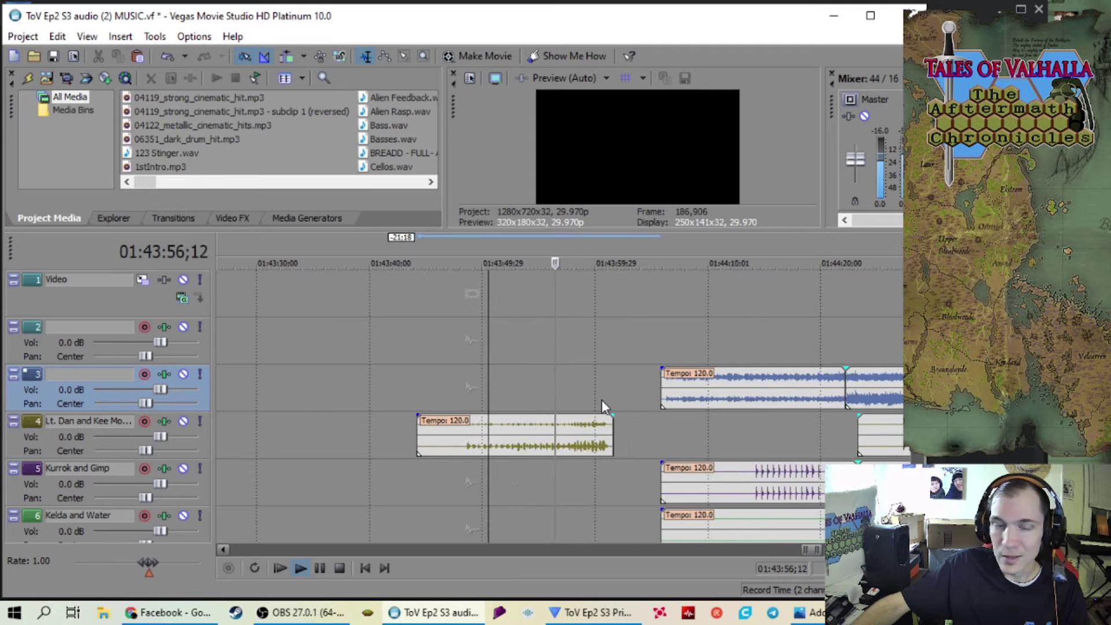
{"action": "scroll", "coordinate": [593, 404], "scroll_direction": "down", "scroll_amount": 3}
{"action": "scroll", "coordinate": [559, 410], "scroll_direction": "up", "scroll_amount": 3}
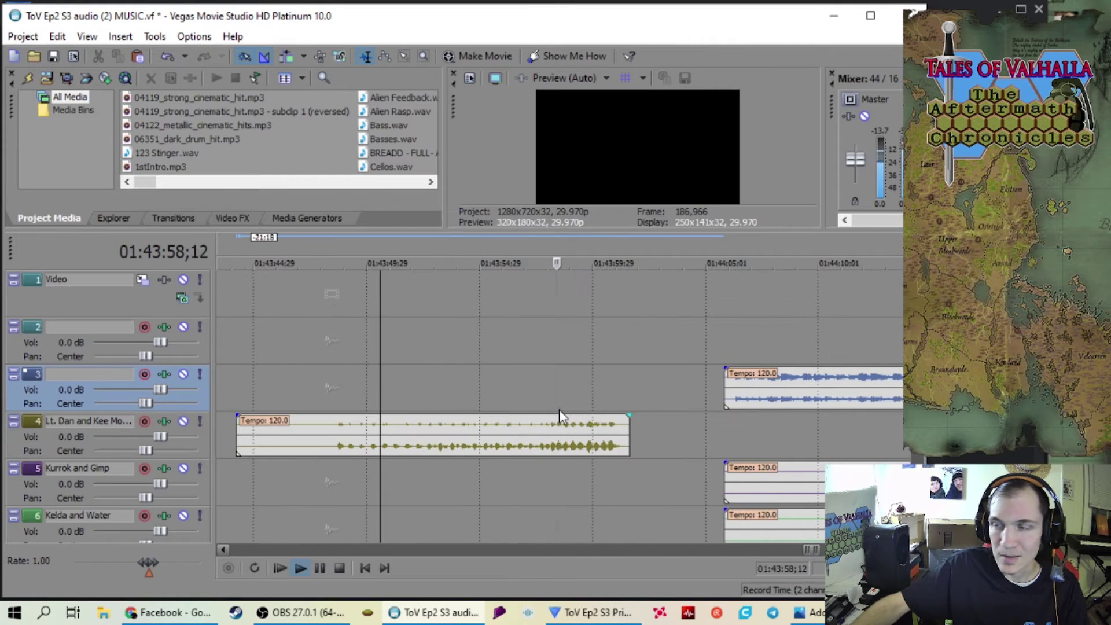
{"action": "scroll", "coordinate": [558, 411], "scroll_direction": "down", "scroll_amount": 2}
{"action": "scroll", "coordinate": [533, 410], "scroll_direction": "up", "scroll_amount": 3}
{"action": "scroll", "coordinate": [558, 411], "scroll_direction": "down", "scroll_amount": 3}
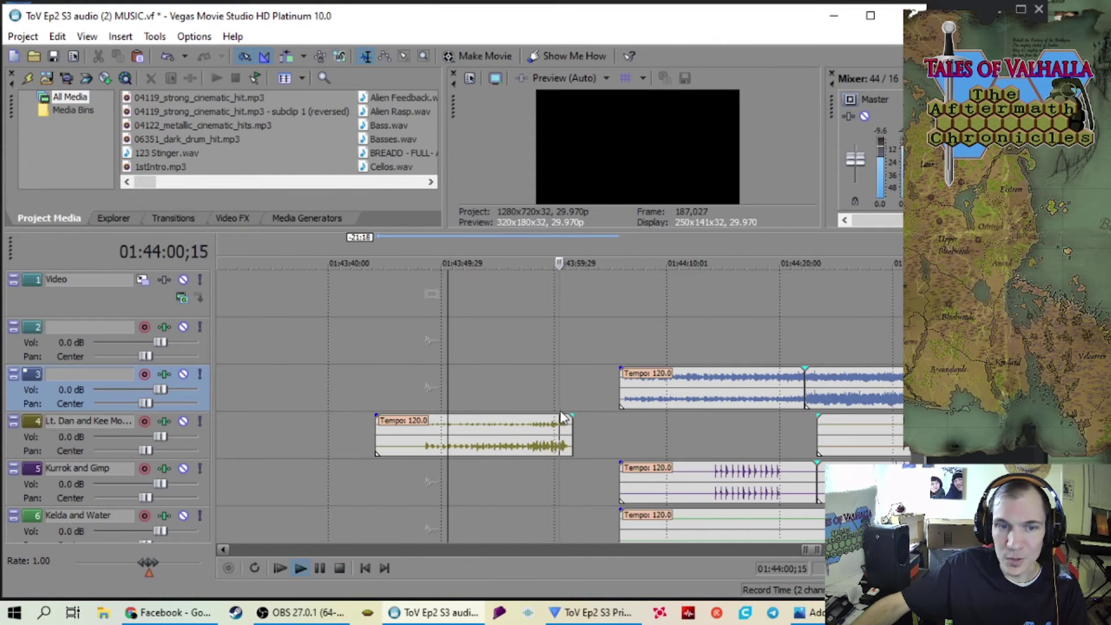
{"action": "key", "text": "space"}
Move the Kurrok and Gimp piece earlier and check its clip properties
{"action": "scroll", "coordinate": [560, 417], "scroll_direction": "down", "scroll_amount": 3}
{"action": "left_click_drag", "start_coordinate": [687, 484], "coordinate": [497, 471]}
{"action": "right_click", "coordinate": [513, 479]}
{"action": "left_click", "coordinate": [535, 472]}
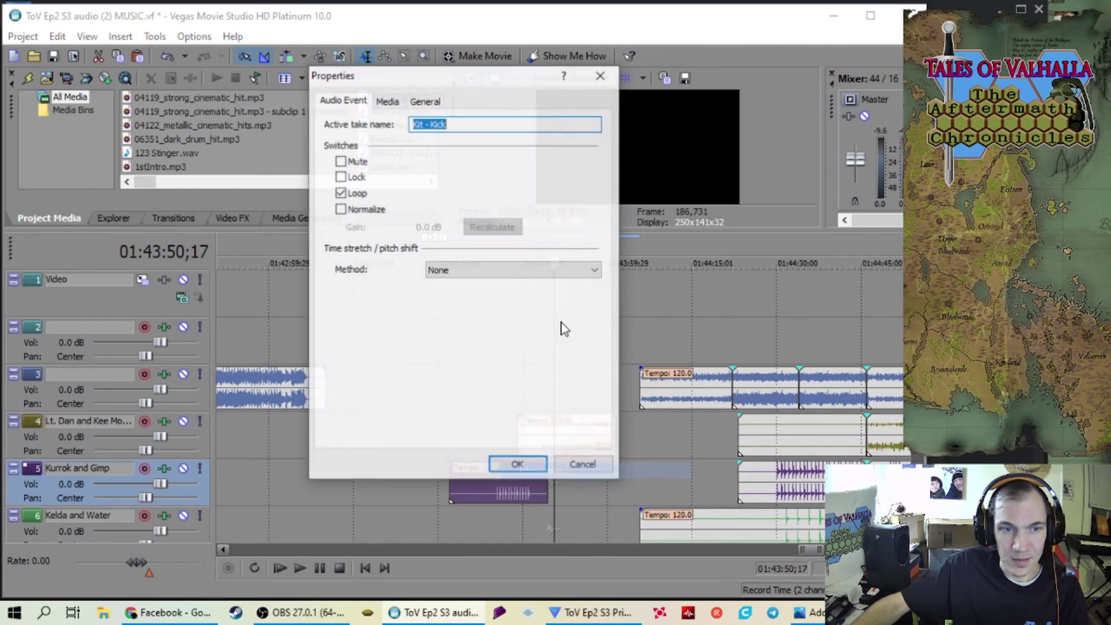
{"action": "left_click", "coordinate": [600, 75]}
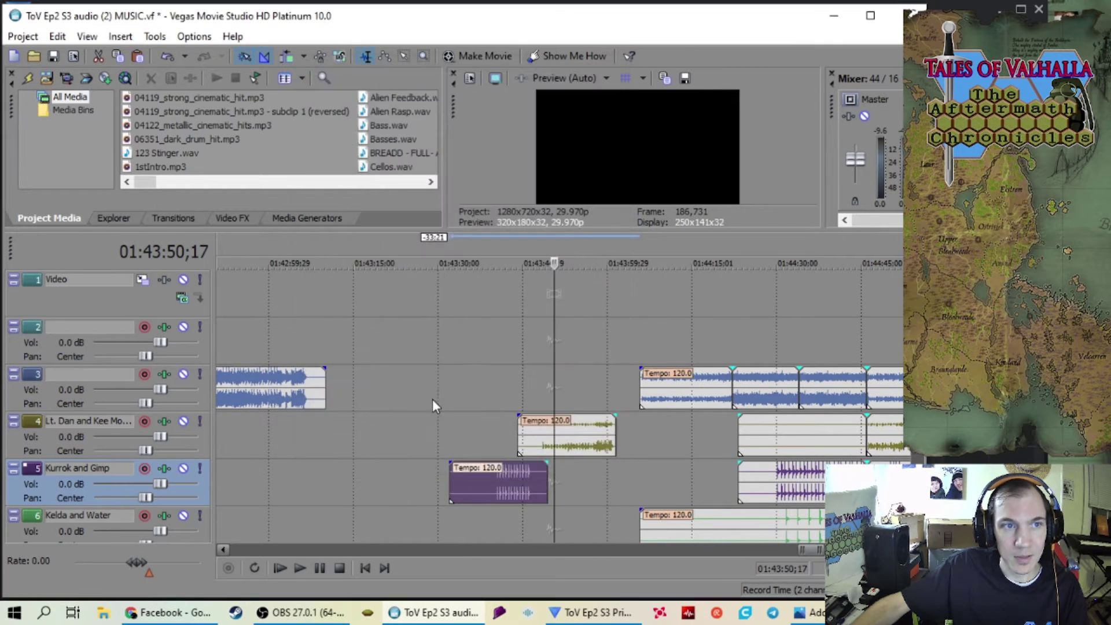
Replay from about 01:43:40, then realign the Kurrok and Gimp and track 4 pieces with the block start
{"action": "left_click", "coordinate": [501, 436]}
{"action": "scroll", "coordinate": [493, 434], "scroll_direction": "up", "scroll_amount": 3}
{"action": "key", "text": "space"}
{"action": "scroll", "coordinate": [490, 442], "scroll_direction": "up", "scroll_amount": 2}
{"action": "scroll", "coordinate": [486, 442], "scroll_direction": "down", "scroll_amount": 5}
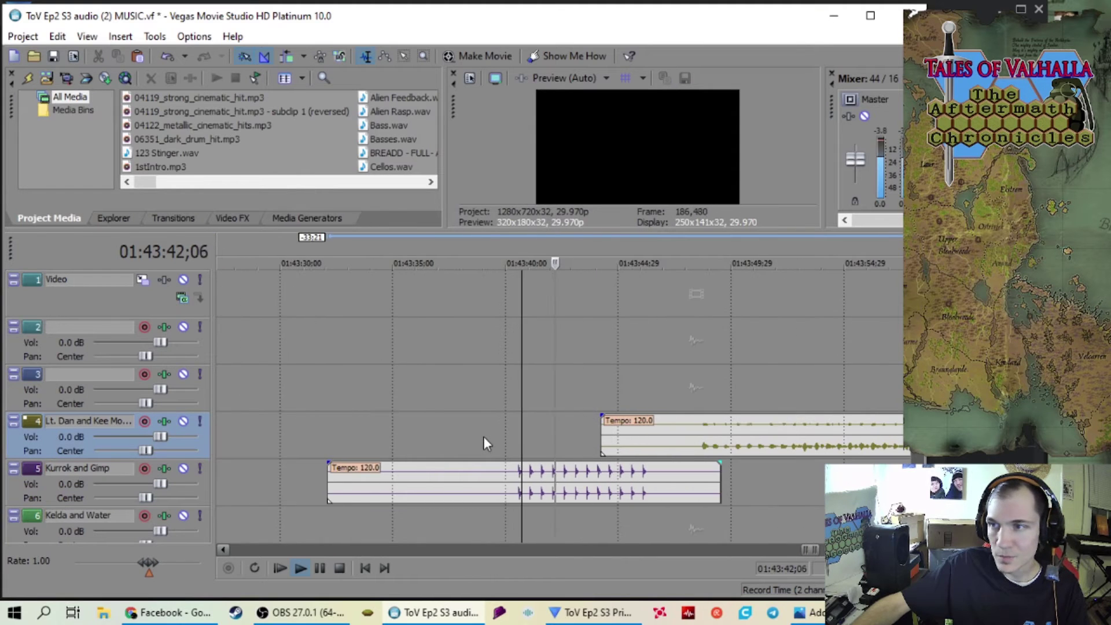
{"action": "scroll", "coordinate": [492, 440], "scroll_direction": "down", "scroll_amount": 3}
{"action": "key", "text": "space"}
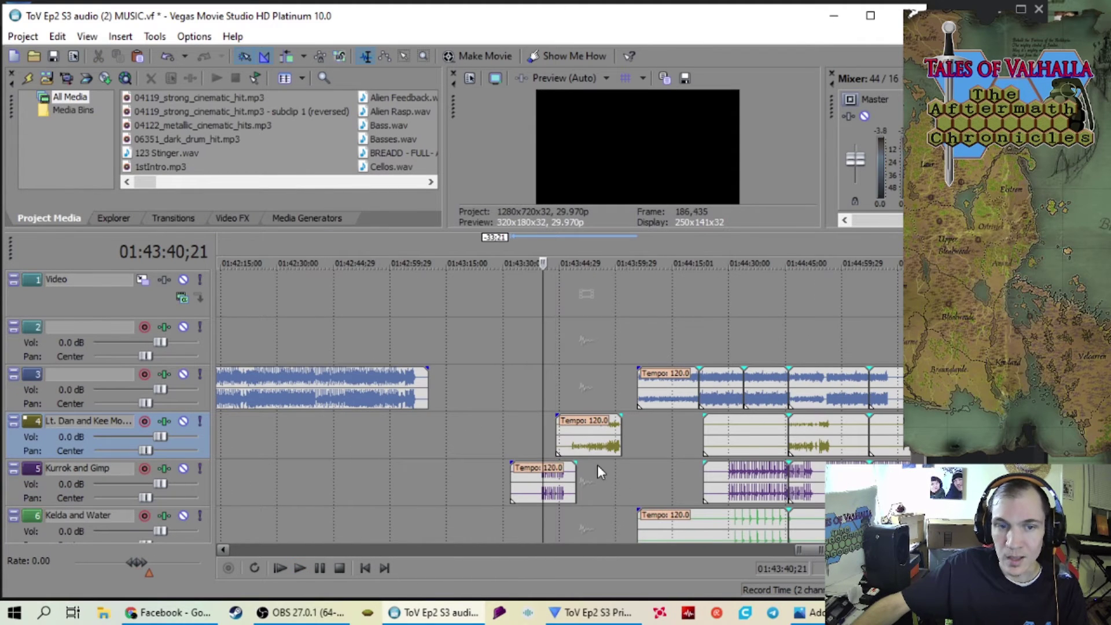
{"action": "left_click_drag", "start_coordinate": [557, 491], "coordinate": [681, 478]}
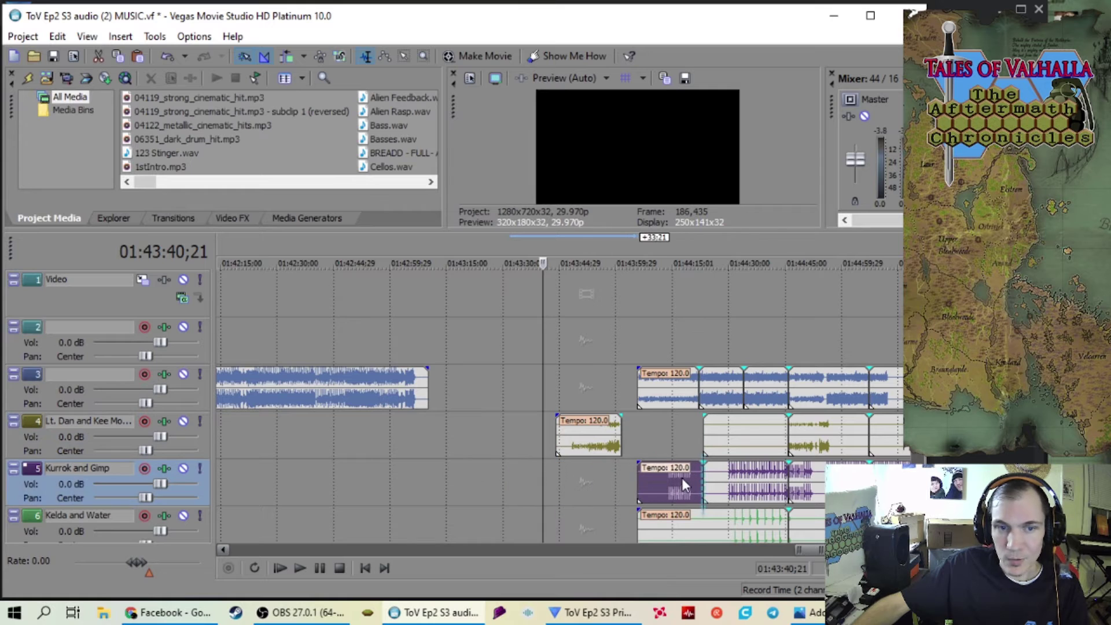
{"action": "left_click_drag", "start_coordinate": [599, 442], "coordinate": [682, 441]}
Zoom around the music block and set the playhead at 01:44:34;00
{"action": "scroll", "coordinate": [594, 389], "scroll_direction": "down", "scroll_amount": 3}
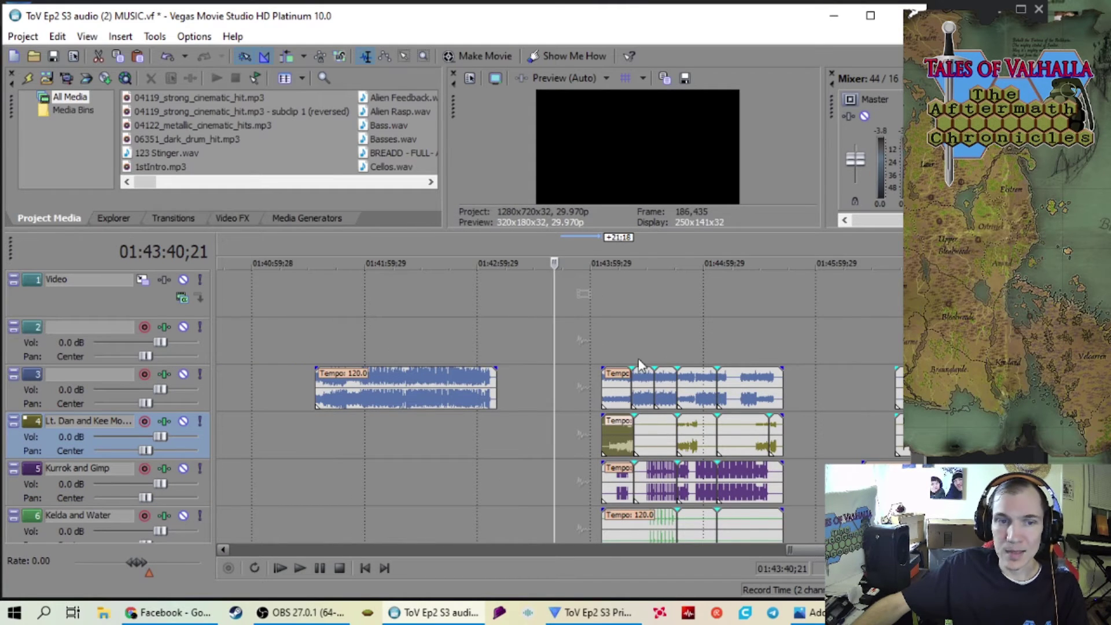
{"action": "scroll", "coordinate": [638, 358], "scroll_direction": "down", "scroll_amount": 2}
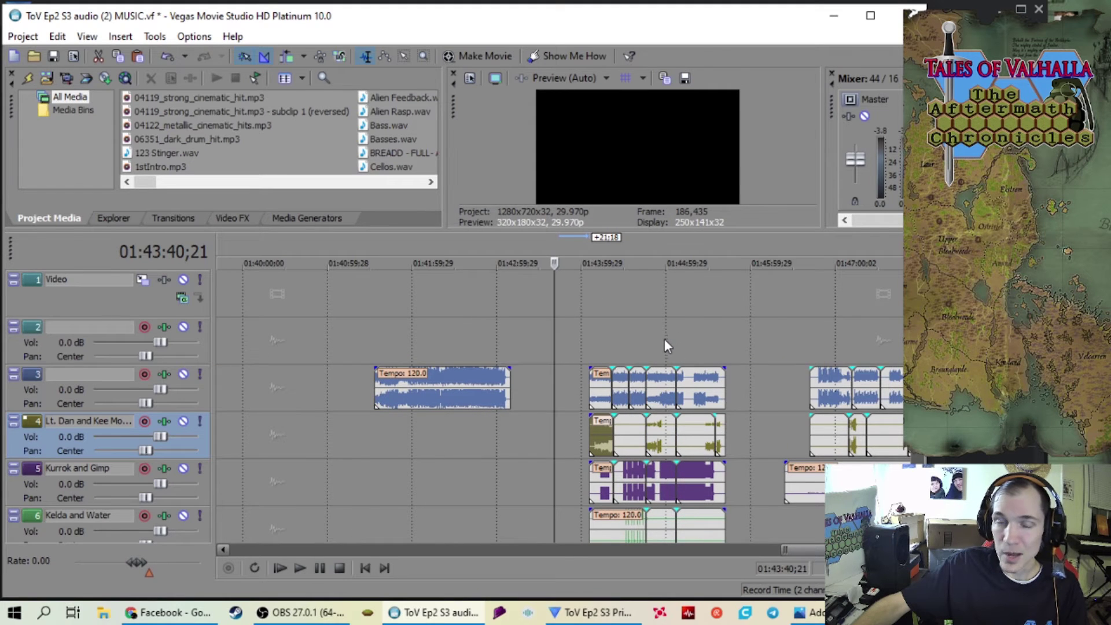
{"action": "scroll", "coordinate": [664, 346], "scroll_direction": "up", "scroll_amount": 1}
{"action": "scroll", "coordinate": [660, 348], "scroll_direction": "down", "scroll_amount": 1}
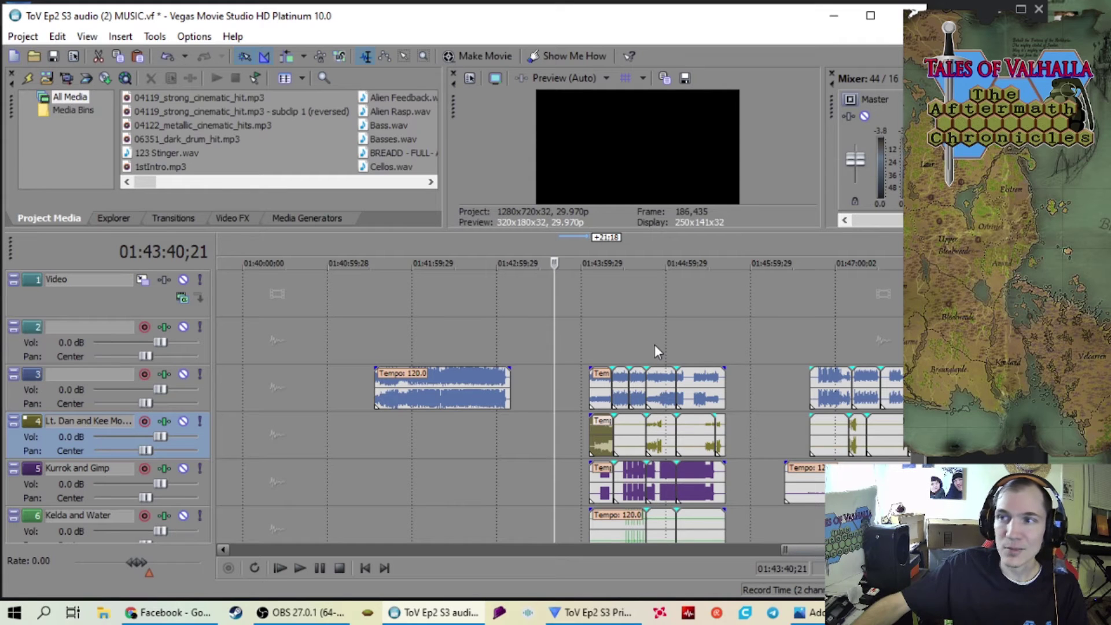
{"action": "scroll", "coordinate": [656, 347], "scroll_direction": "up", "scroll_amount": 1}
{"action": "left_click", "coordinate": [633, 343]}
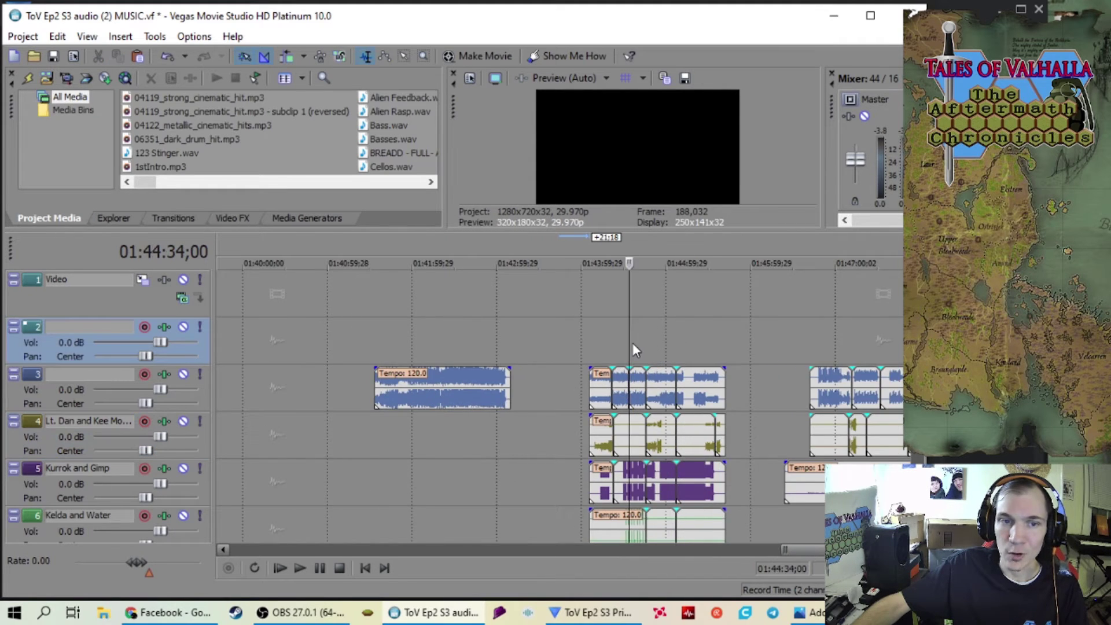
{"action": "scroll", "coordinate": [633, 343], "scroll_direction": "up", "scroll_amount": 1}
{"action": "scroll", "coordinate": [582, 346], "scroll_direction": "down", "scroll_amount": 2}
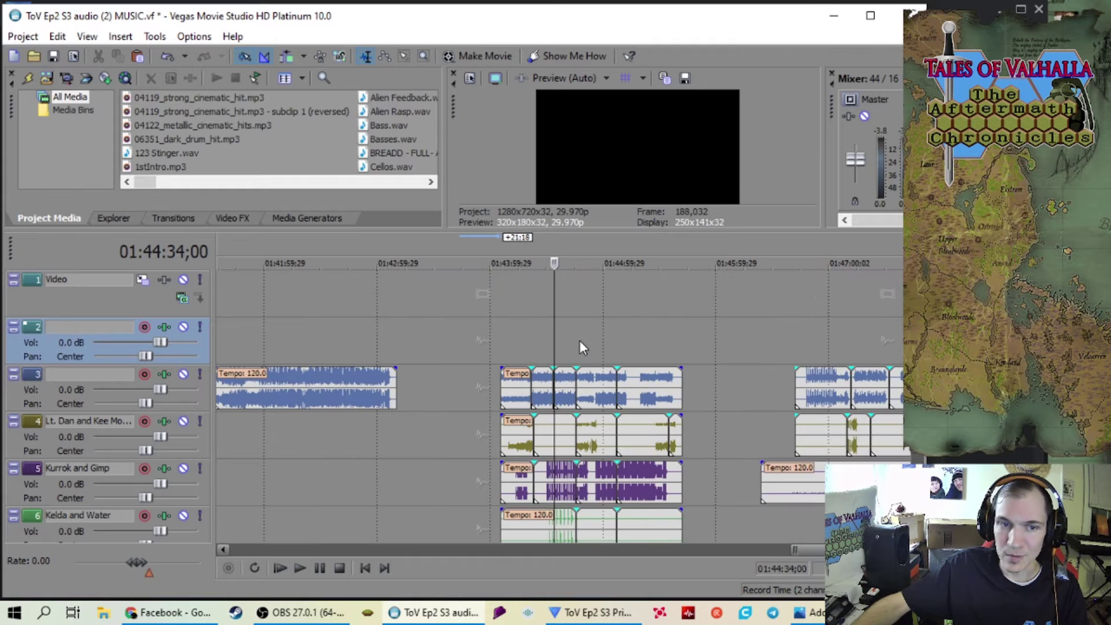
{"action": "scroll", "coordinate": [582, 379], "scroll_direction": "down", "scroll_amount": 1}
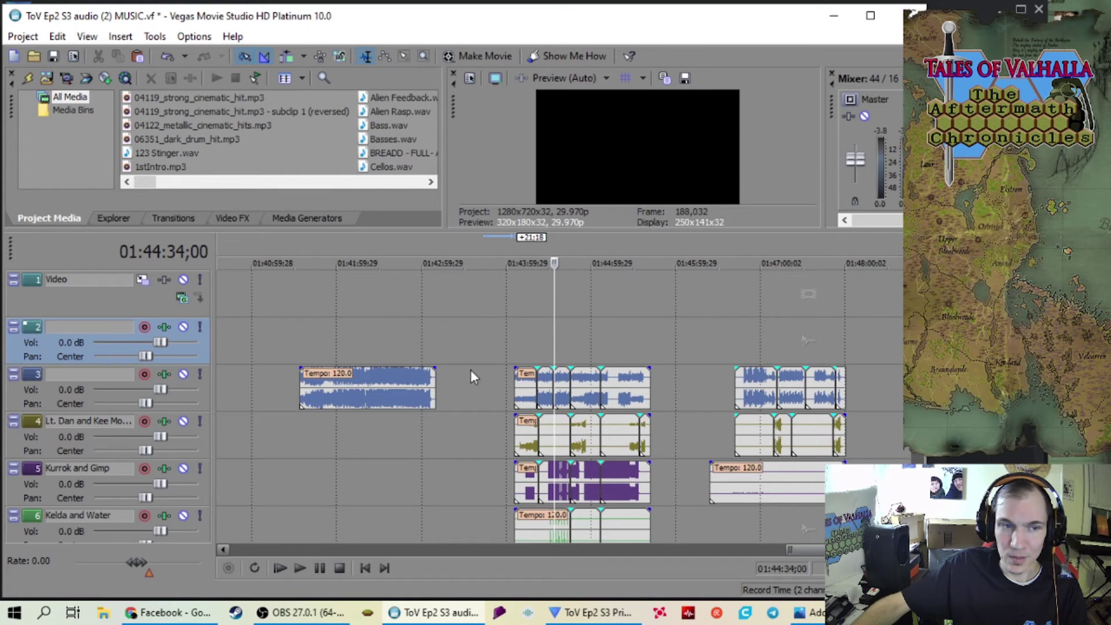
Jump the playhead to the next music block and zoom in around it
{"action": "left_click", "coordinate": [786, 340]}
{"action": "scroll", "coordinate": [786, 339], "scroll_direction": "down", "scroll_amount": 3}
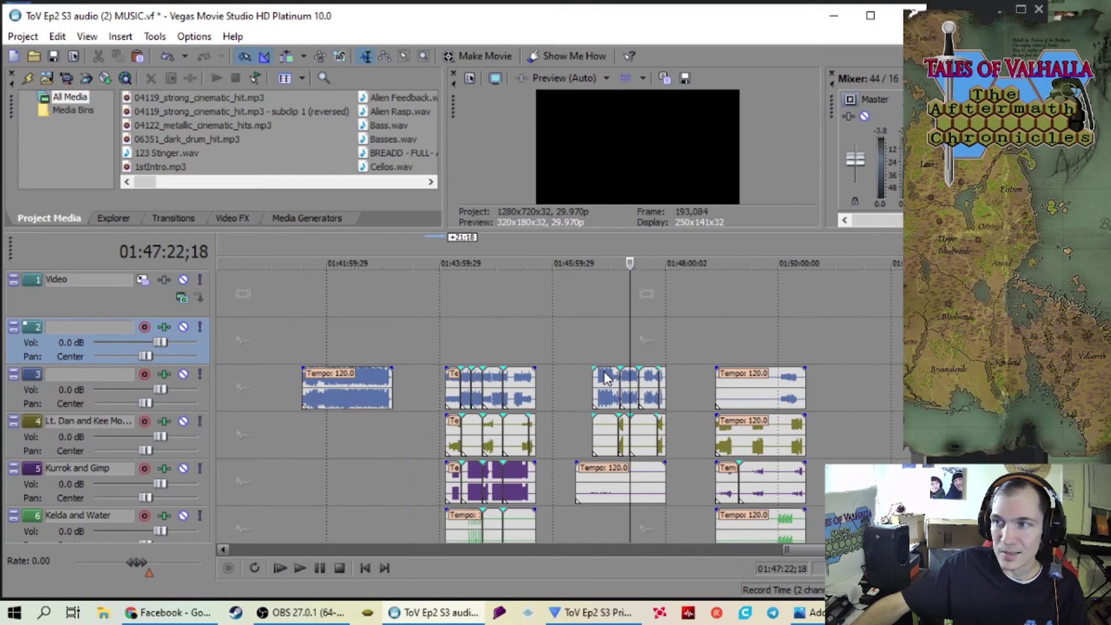
{"action": "scroll", "coordinate": [606, 377], "scroll_direction": "up", "scroll_amount": 3}
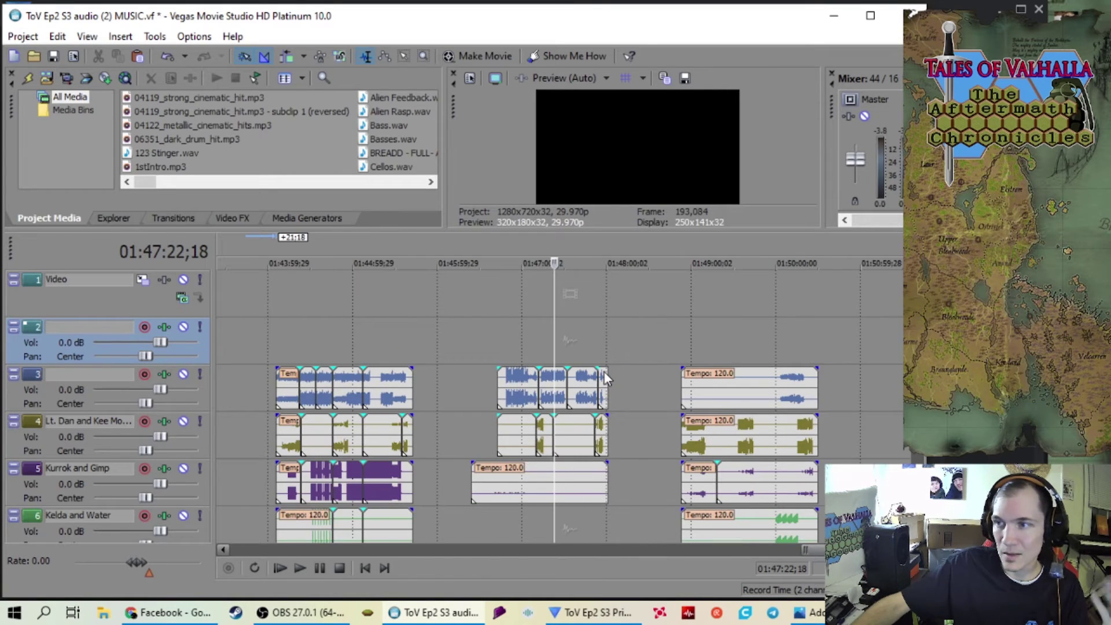
{"action": "scroll", "coordinate": [606, 377], "scroll_direction": "up", "scroll_amount": 2}
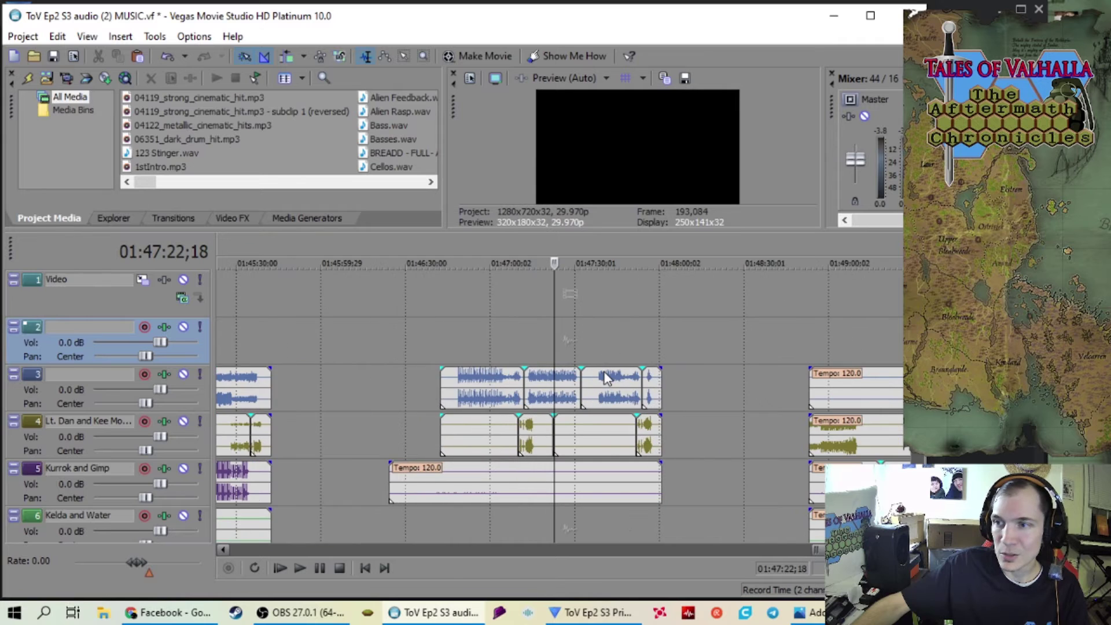
{"action": "scroll", "coordinate": [606, 378], "scroll_direction": "down", "scroll_amount": 4}
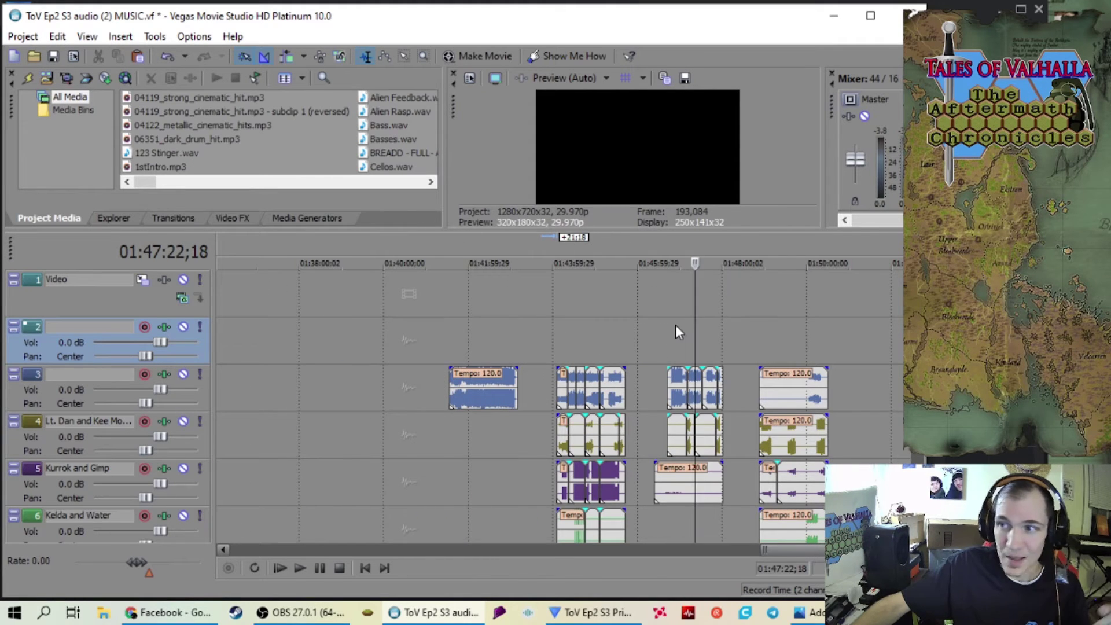
{"action": "scroll", "coordinate": [671, 335], "scroll_direction": "down", "scroll_amount": 2}
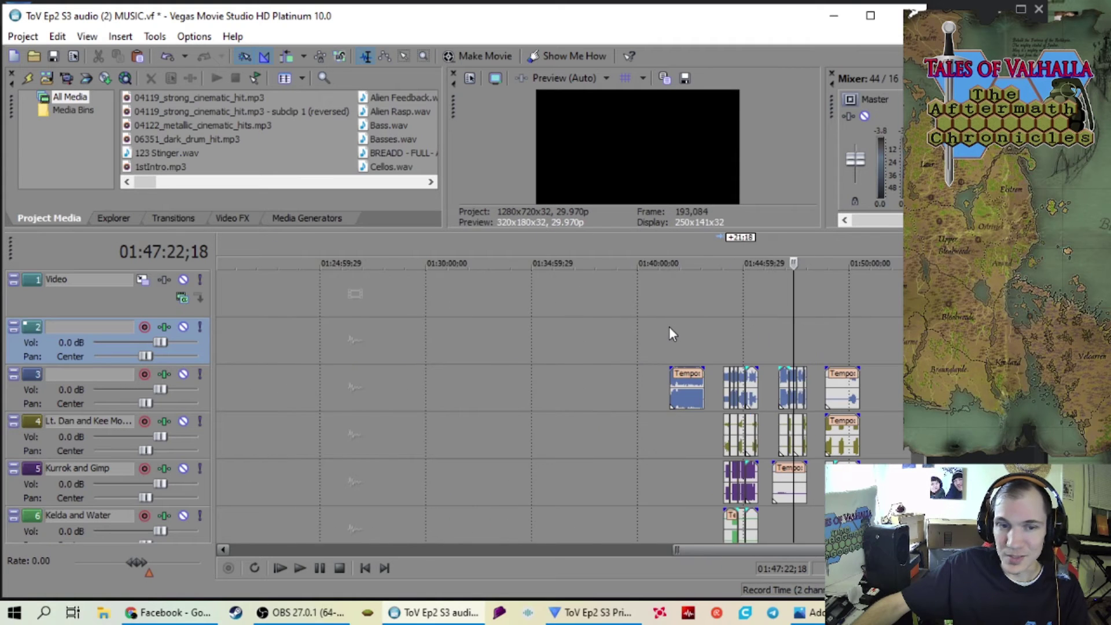
{"action": "scroll", "coordinate": [669, 326], "scroll_direction": "up", "scroll_amount": 2}
{"action": "scroll", "coordinate": [670, 327], "scroll_direction": "down", "scroll_amount": 2}
Select track 4 near 00:39:35 and mark the end of the music at 00:41:08;16
{"action": "left_click", "coordinate": [715, 434]}
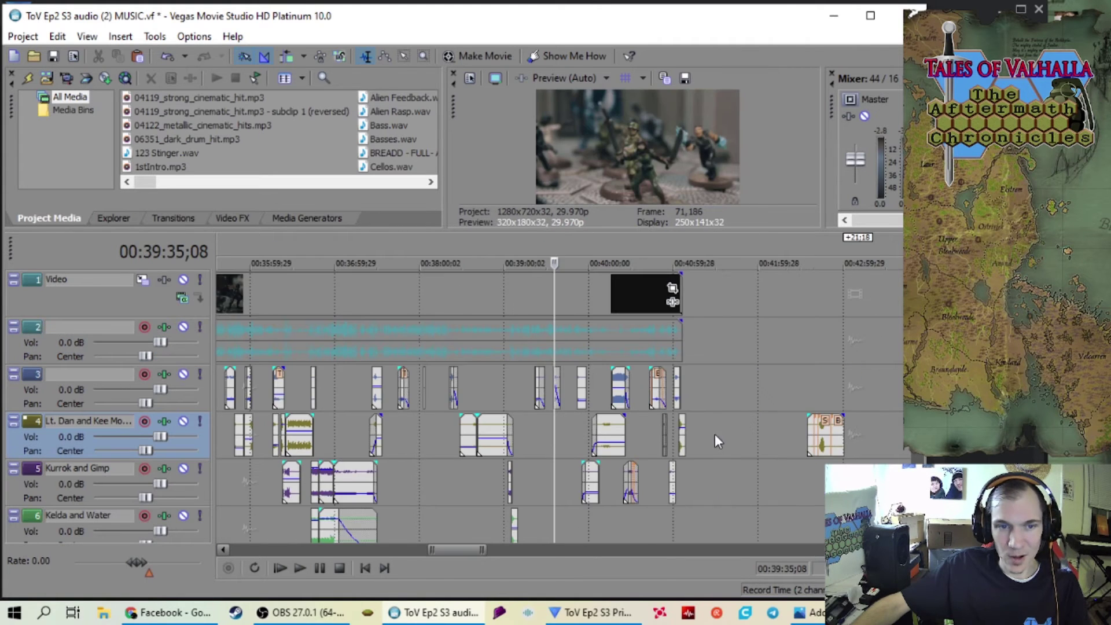
{"action": "scroll", "coordinate": [714, 434], "scroll_direction": "up", "scroll_amount": 3}
{"action": "scroll", "coordinate": [613, 426], "scroll_direction": "down", "scroll_amount": 3}
{"action": "scroll", "coordinate": [774, 417], "scroll_direction": "up", "scroll_amount": 2}
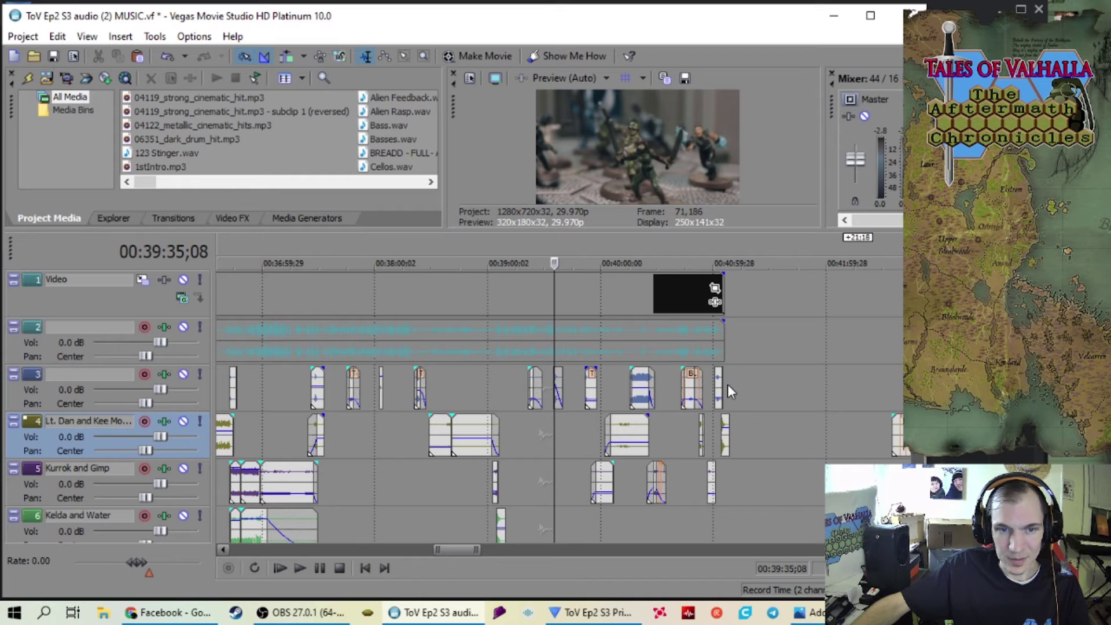
{"action": "left_click", "coordinate": [728, 385]}
{"action": "scroll", "coordinate": [597, 404], "scroll_direction": "up", "scroll_amount": 5}
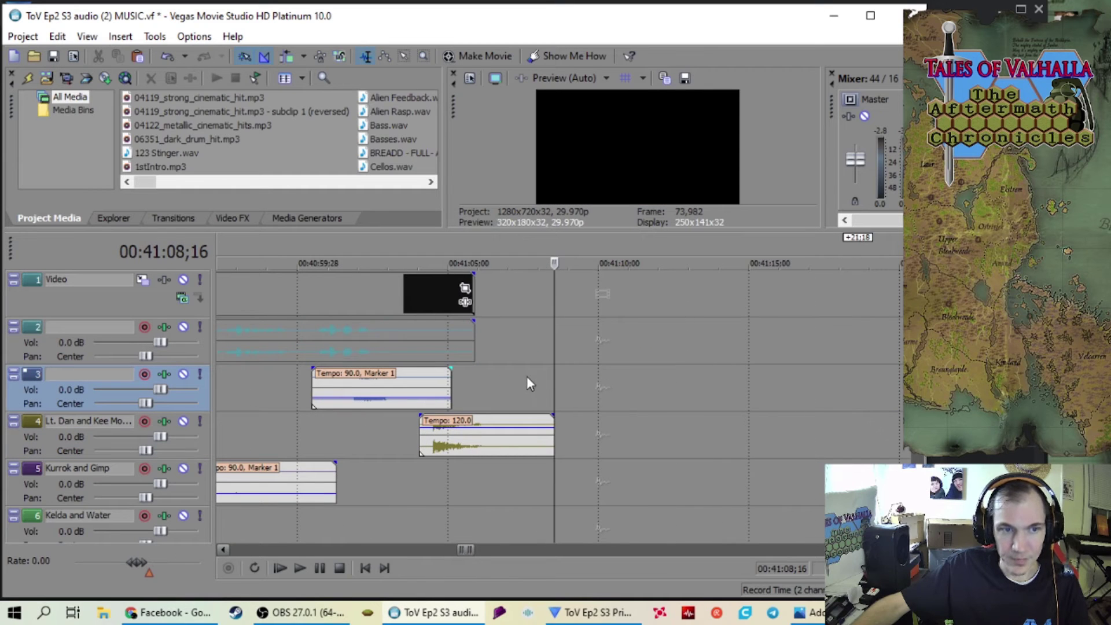
Select the span from 00:41:08 back to 00:29:53;19 and mute video track 1
{"action": "mouse_move", "coordinate": [556, 371]}
{"action": "left_mouse_down"}
{"action": "mouse_move", "coordinate": [220, 376]}
{"action": "mouse_move", "coordinate": [528, 370]}
{"action": "mouse_move", "coordinate": [556, 349]}
{"action": "left_mouse_up"}
{"action": "scroll", "coordinate": [529, 370], "scroll_direction": "down", "scroll_amount": 8}
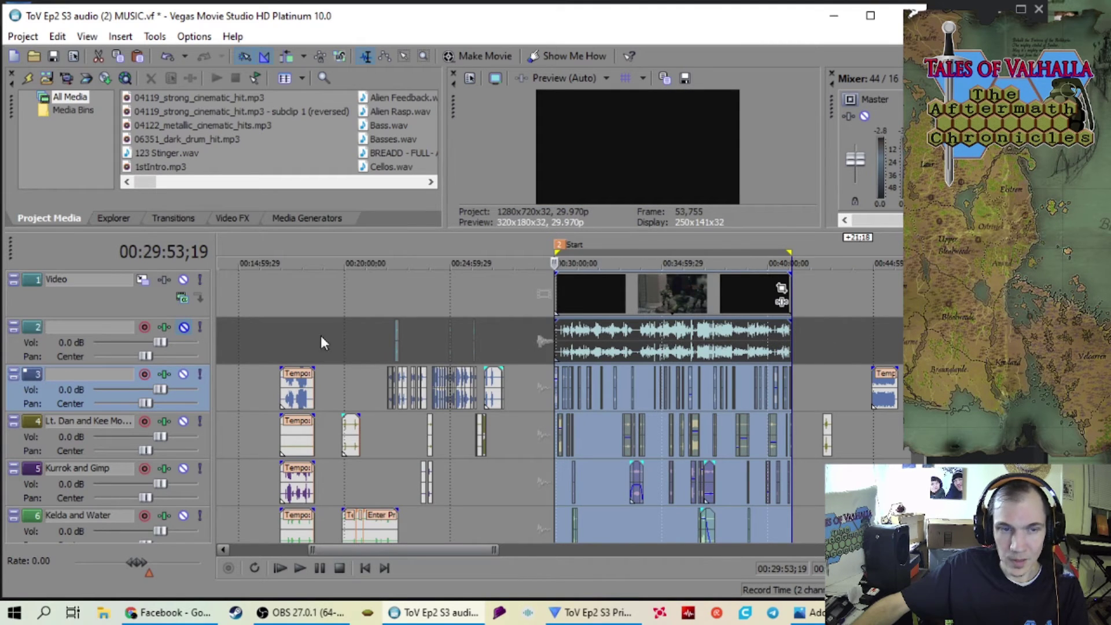
{"action": "left_click", "coordinate": [183, 281]}
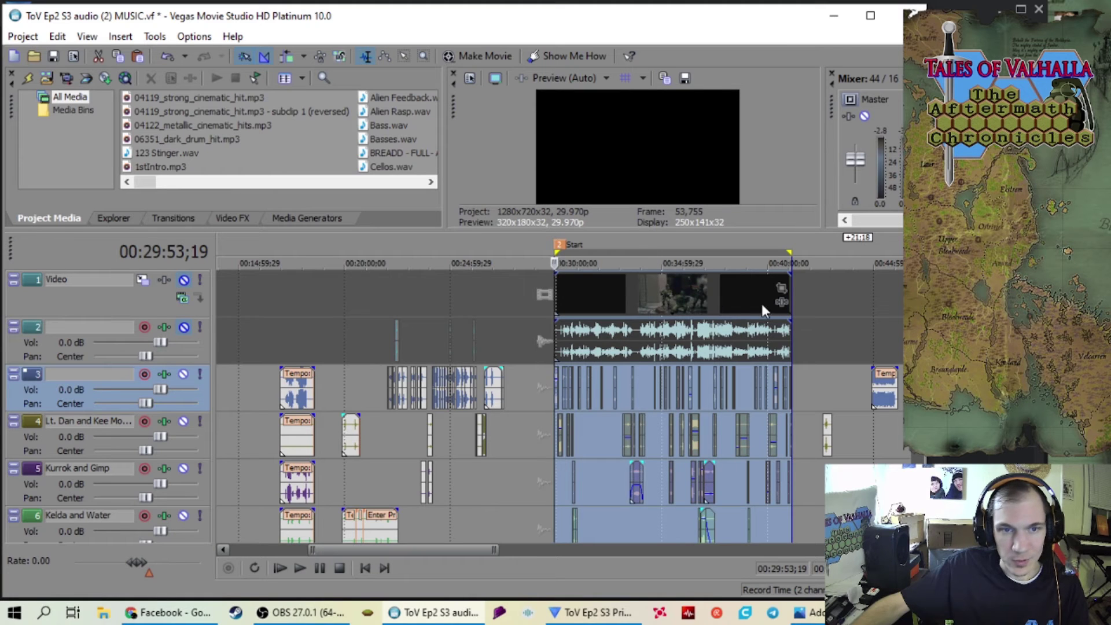
{"action": "scroll", "coordinate": [656, 370], "scroll_direction": "down", "scroll_amount": 6}
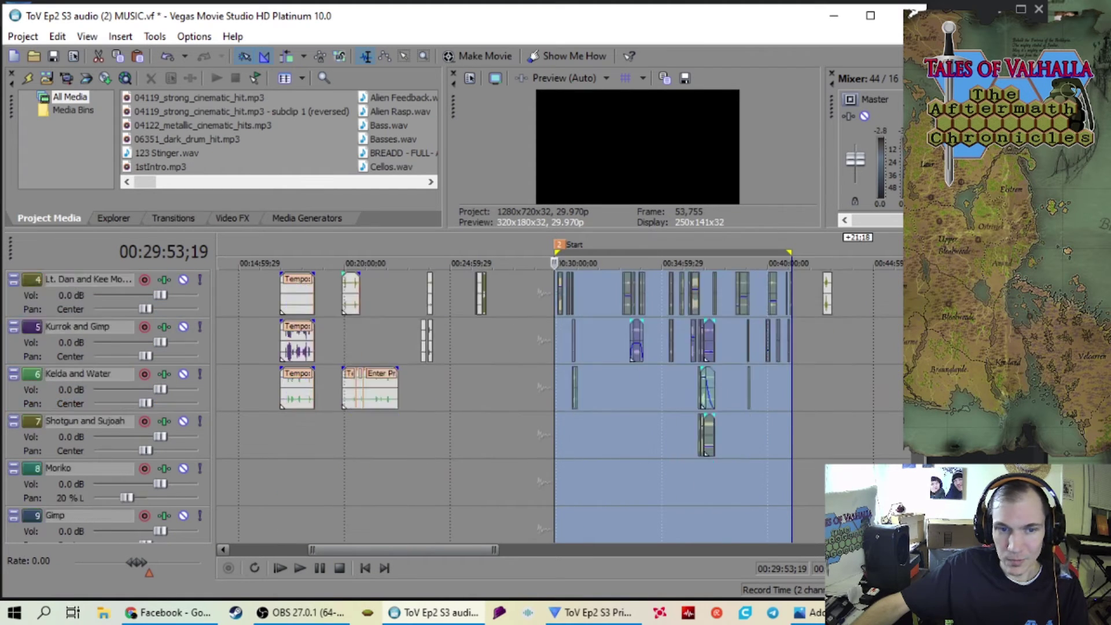
{"action": "scroll", "coordinate": [655, 370], "scroll_direction": "up", "scroll_amount": 4}
{"action": "scroll", "coordinate": [560, 405], "scroll_direction": "up", "scroll_amount": 2}
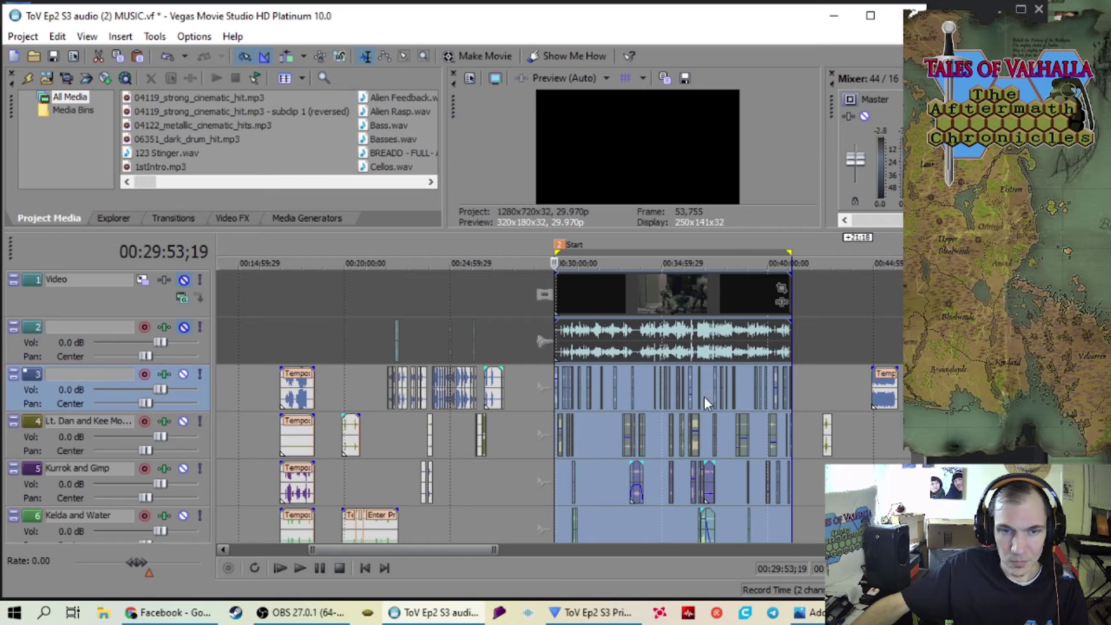
{"action": "scroll", "coordinate": [705, 397], "scroll_direction": "up", "scroll_amount": 3}
{"action": "scroll", "coordinate": [653, 307], "scroll_direction": "down", "scroll_amount": 4}
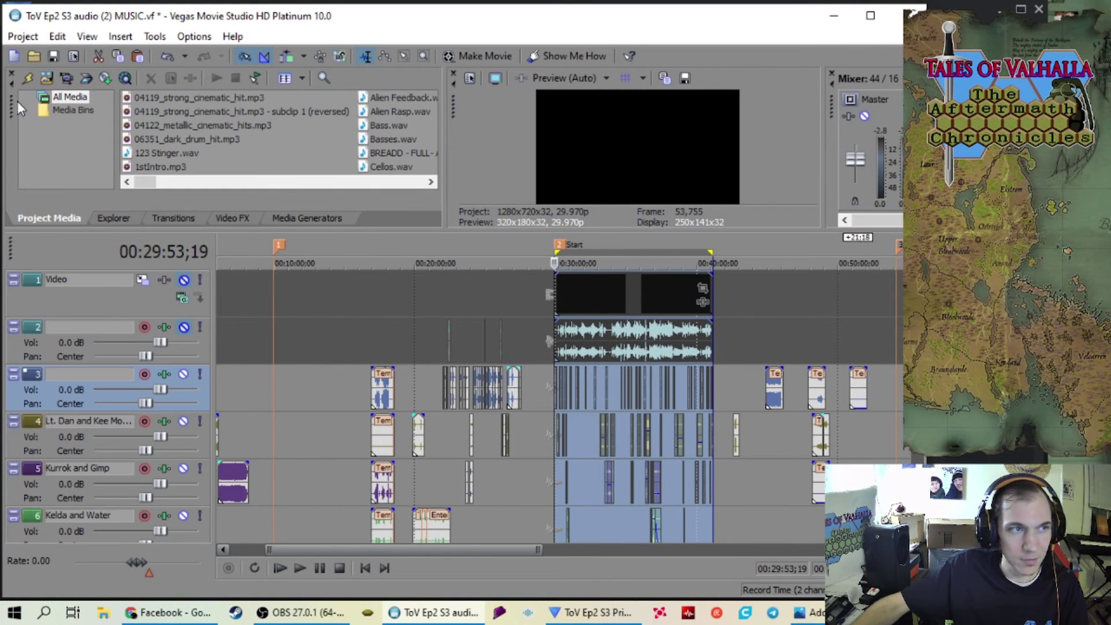
{"action": "left_click", "coordinate": [23, 36]}
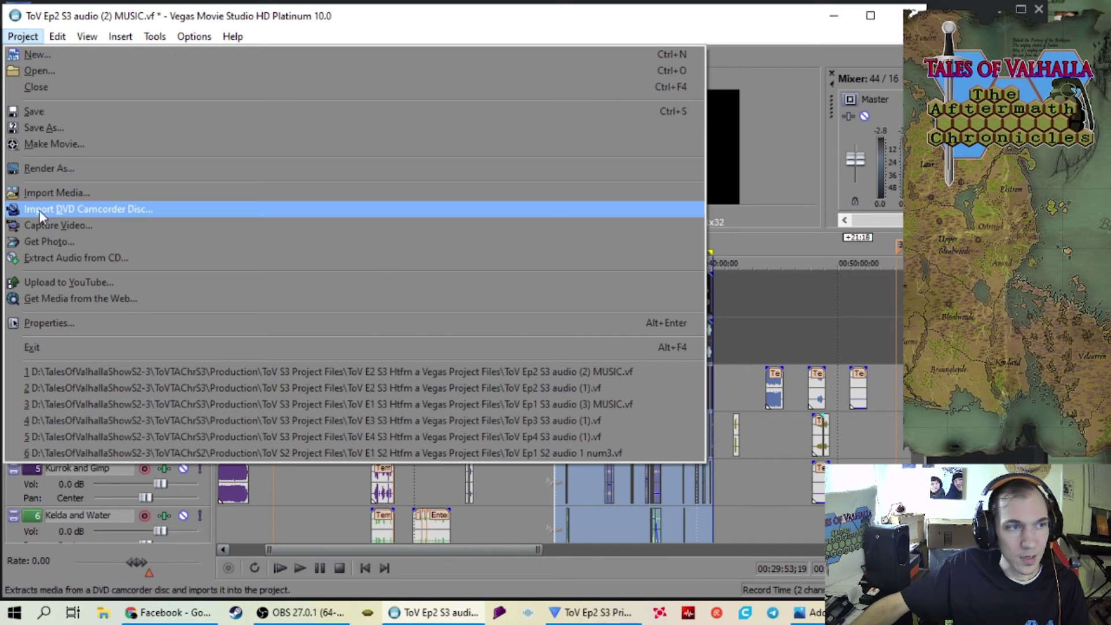
Render the selection as MP3 Audio named ToV Ep2 S3 audio1 All Music.mp3, changing Ep1 to Ep2
{"action": "left_click", "coordinate": [69, 167]}
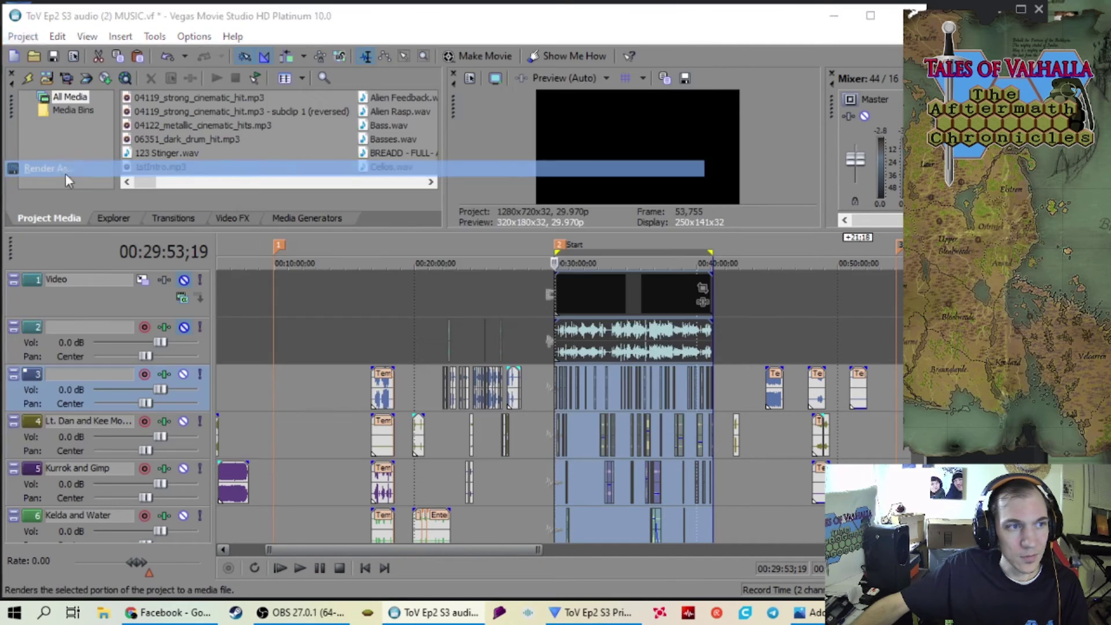
{"action": "left_click", "coordinate": [417, 281]}
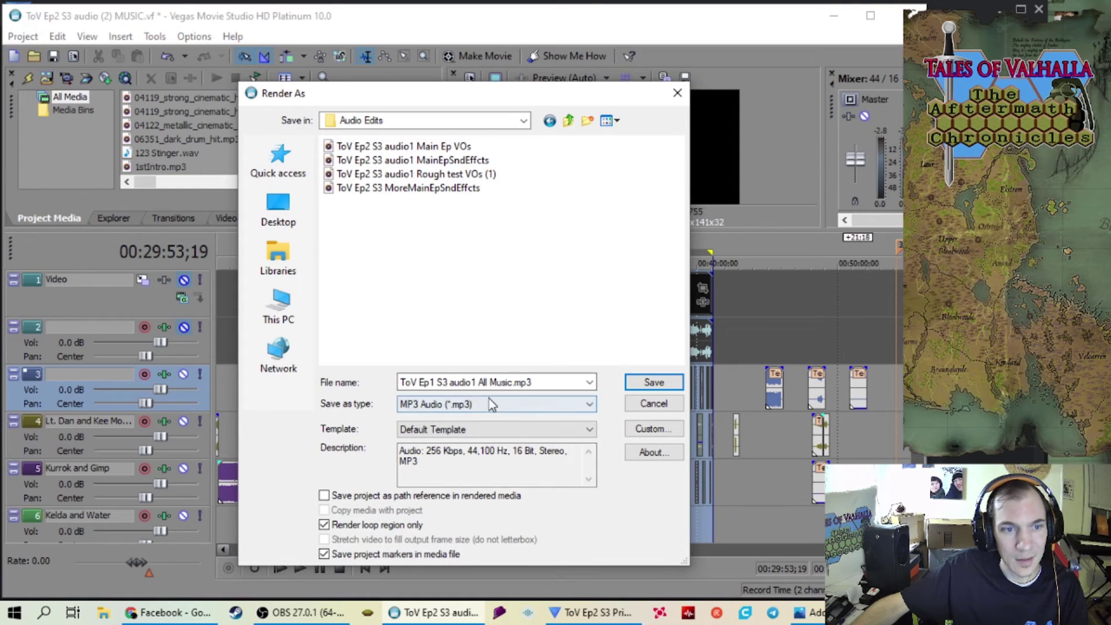
{"action": "left_click", "coordinate": [430, 385]}
{"action": "left_click", "coordinate": [436, 382]}
{"action": "left_click", "coordinate": [436, 382]}
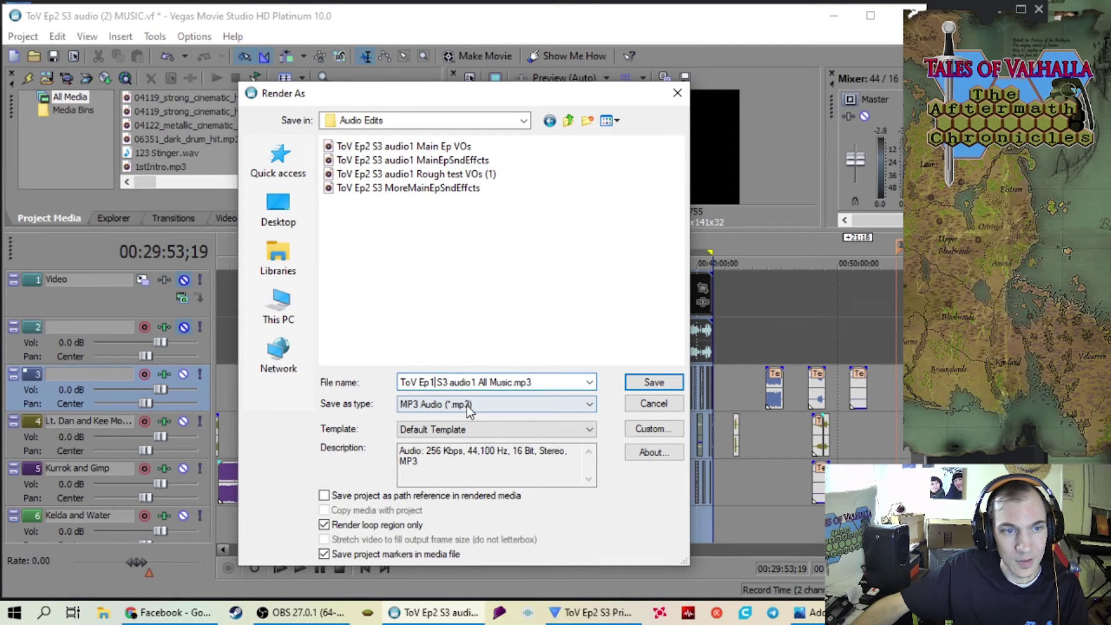
{"action": "key", "text": "BackSpace"}
{"action": "type", "text": "2"}
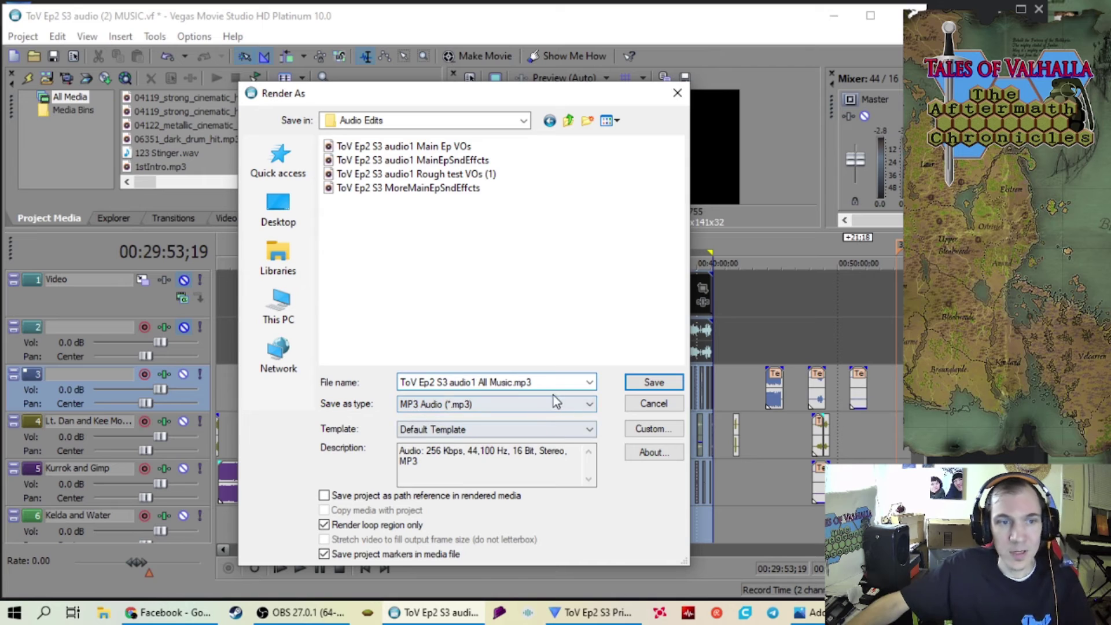
{"action": "left_click", "coordinate": [653, 383]}
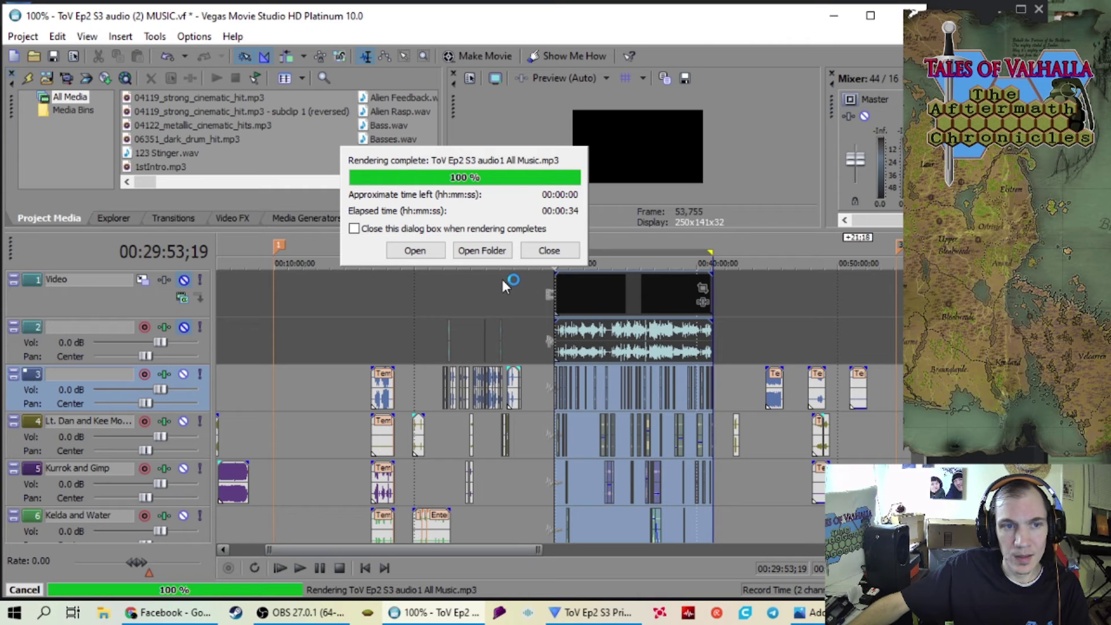
Open the Audio Edits output folder, then save and minimize the Vegas project
{"action": "left_click", "coordinate": [475, 252]}
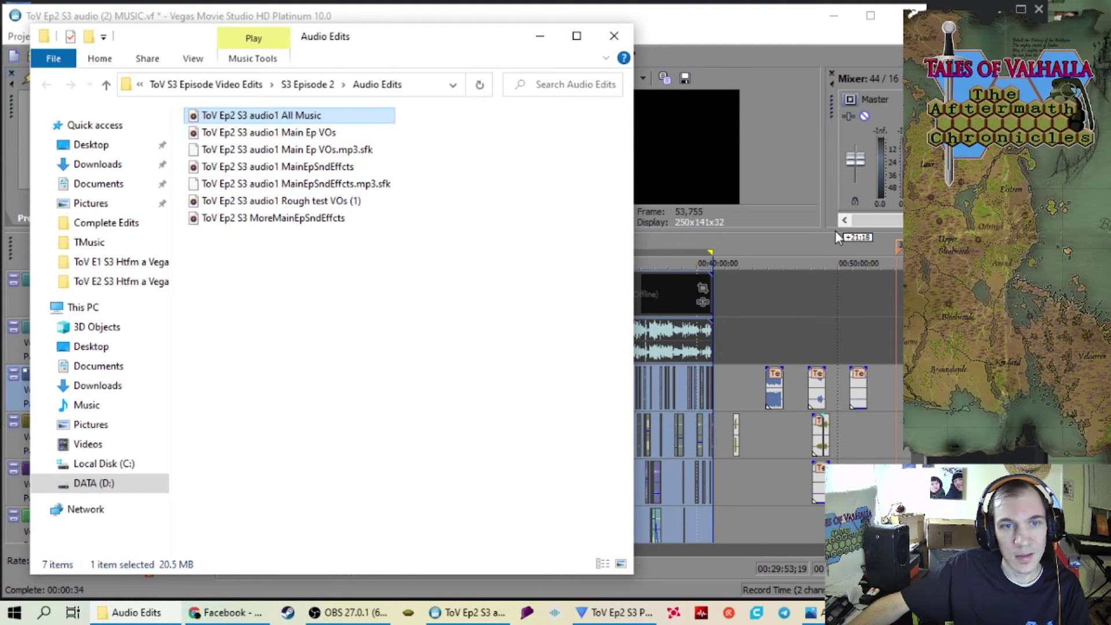
{"action": "left_click", "coordinate": [740, 41]}
{"action": "left_click", "coordinate": [22, 36]}
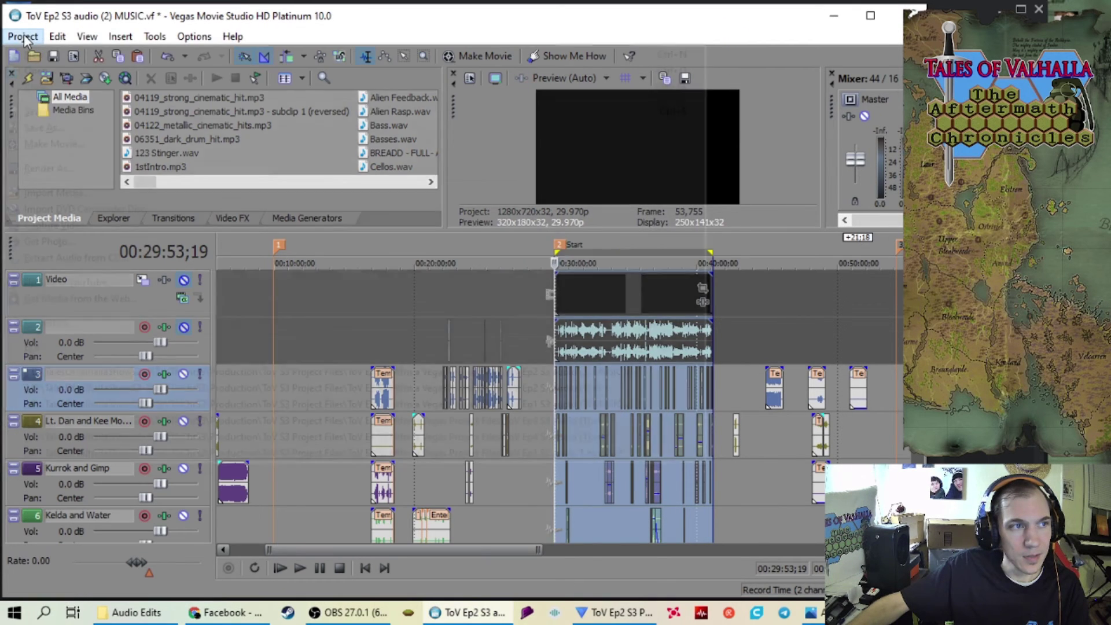
{"action": "left_click", "coordinate": [36, 111]}
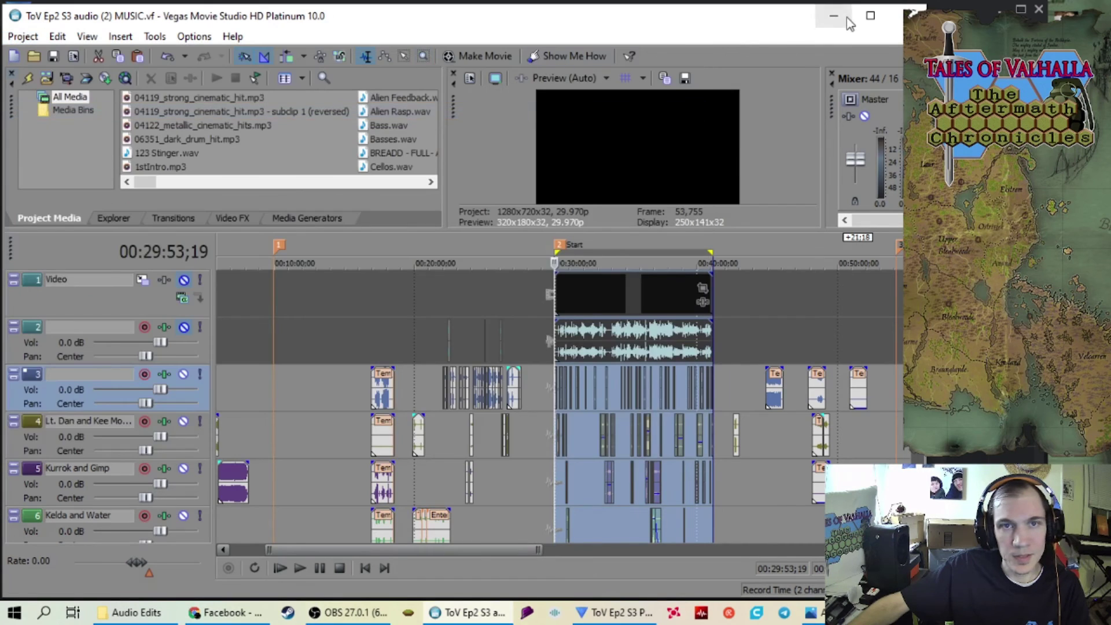
{"action": "left_click", "coordinate": [833, 17]}
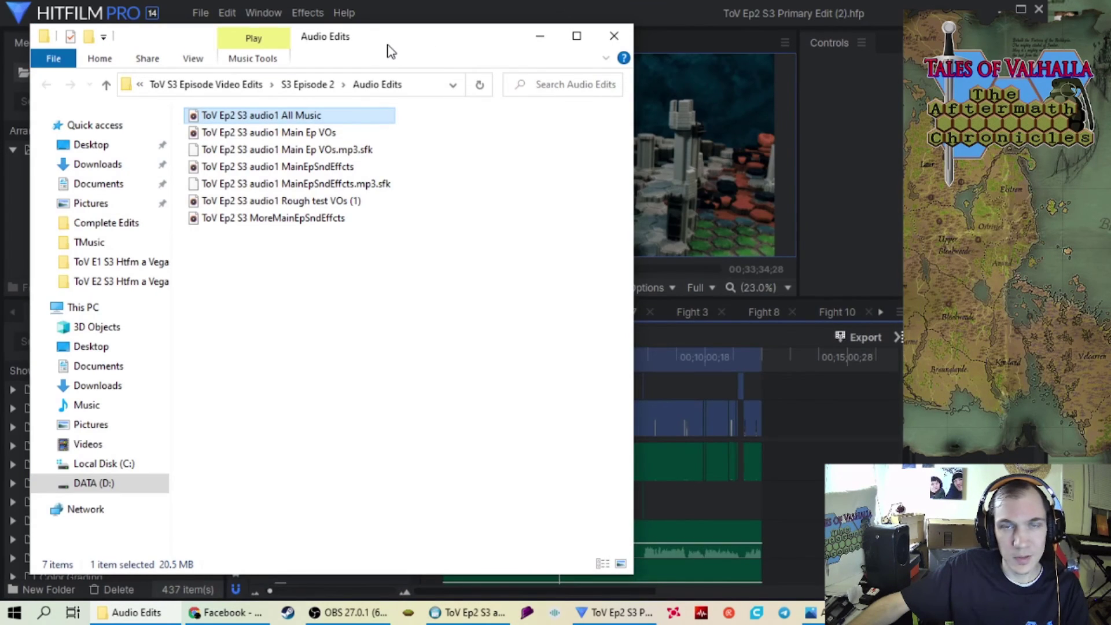
Import 'ToV Ep2 S3 audio1 All Music.mp3' from the folder into HitFilm's media bin
{"action": "left_click_drag", "start_coordinate": [382, 44], "coordinate": [749, 52]}
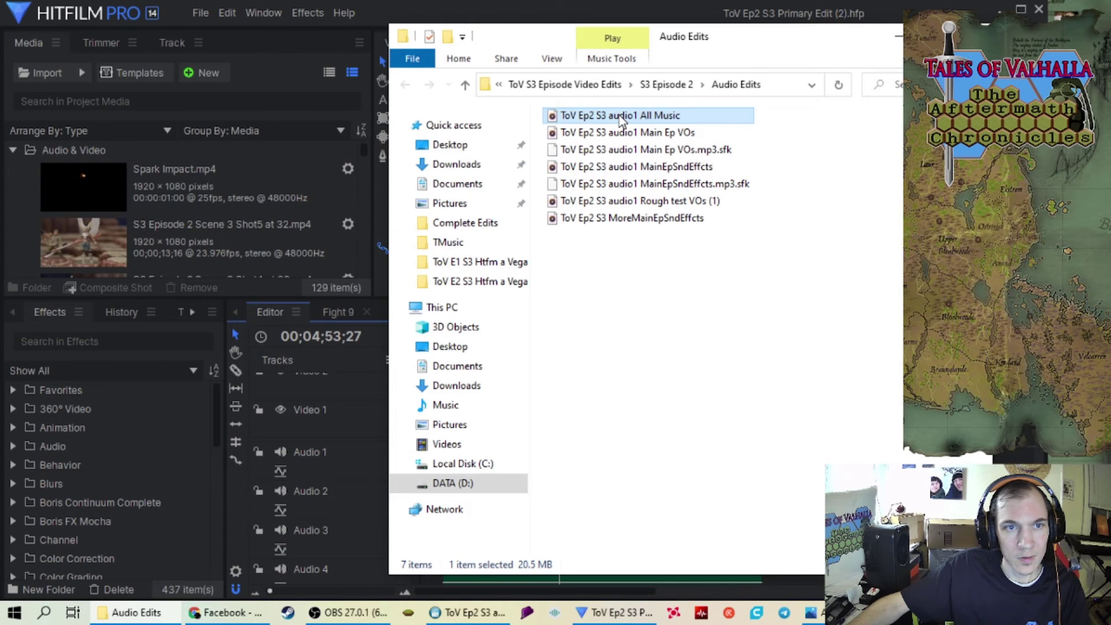
{"action": "left_click_drag", "start_coordinate": [619, 116], "coordinate": [167, 245]}
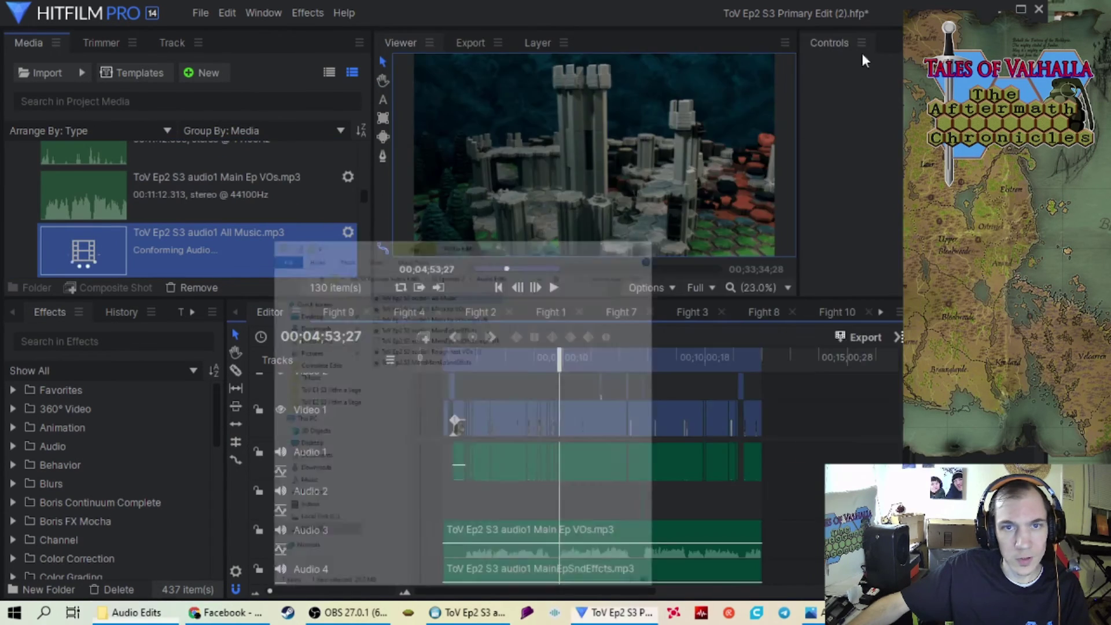
{"action": "left_click", "coordinate": [896, 35]}
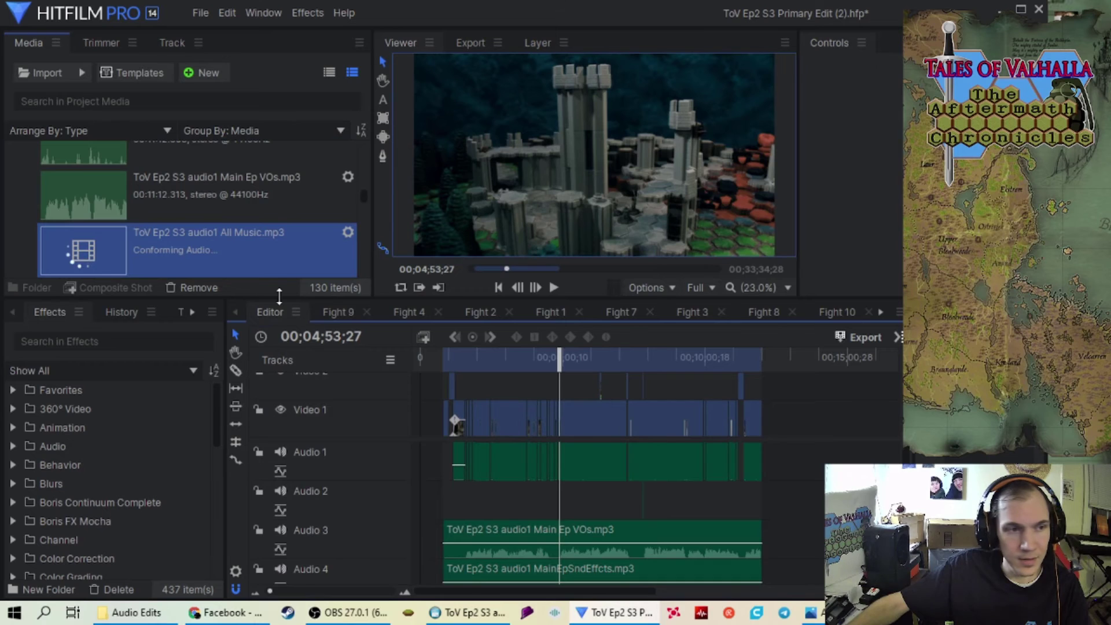
{"action": "scroll", "coordinate": [645, 417], "scroll_direction": "down", "scroll_amount": 3}
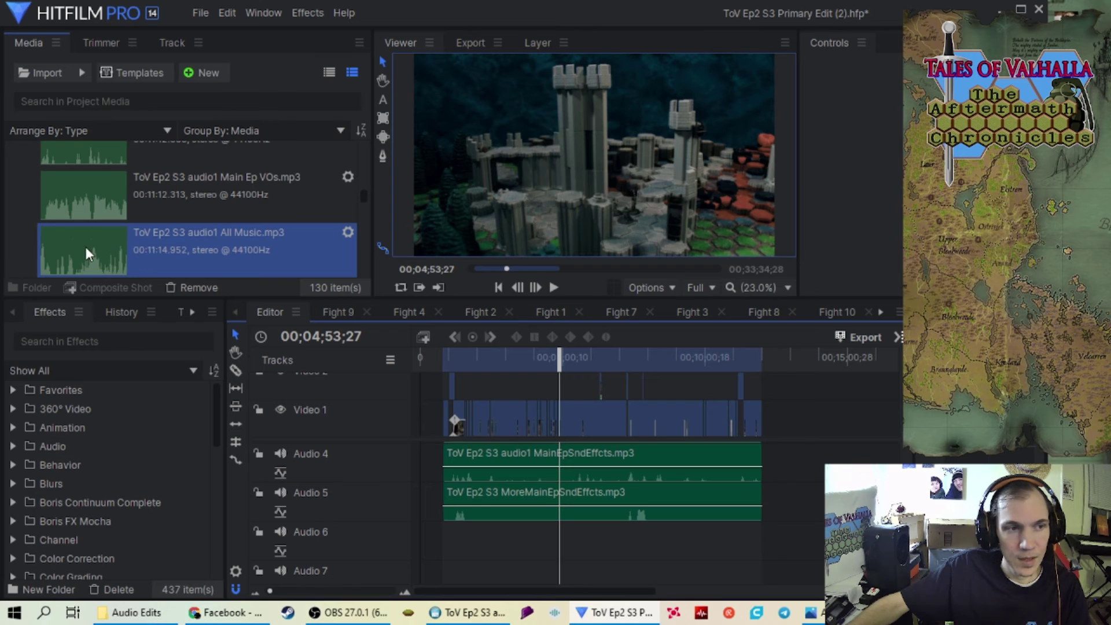
Place the All Music clip on track Audio 6 and scrub the playhead to preview it
{"action": "left_click_drag", "start_coordinate": [77, 246], "coordinate": [445, 527]}
{"action": "left_click_drag", "start_coordinate": [557, 351], "coordinate": [523, 371]}
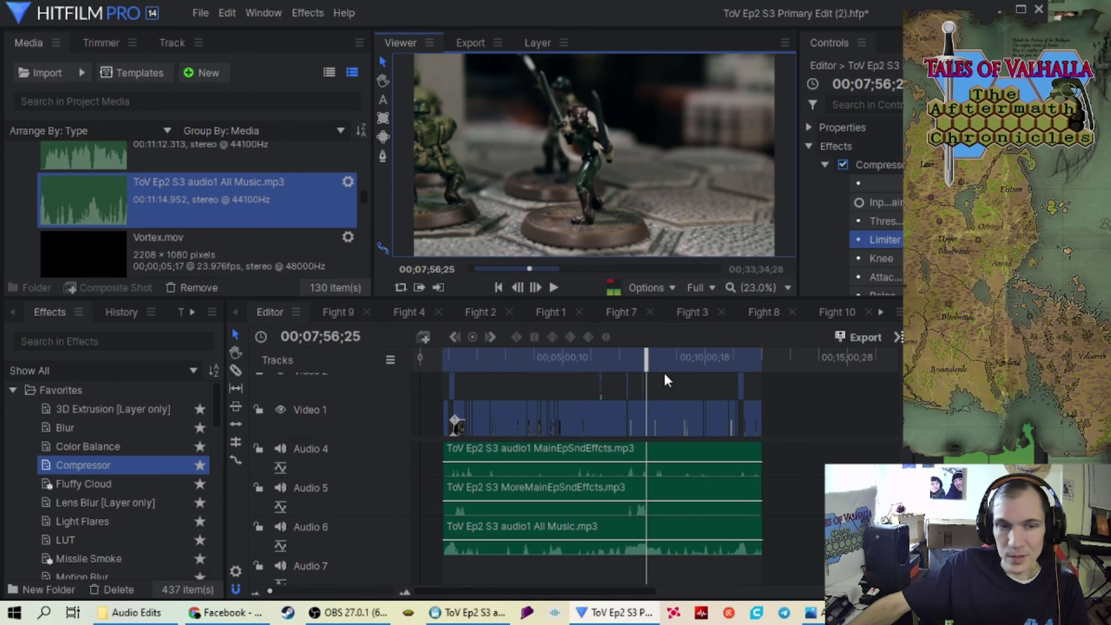
{"action": "left_click_drag", "start_coordinate": [648, 364], "coordinate": [568, 362]}
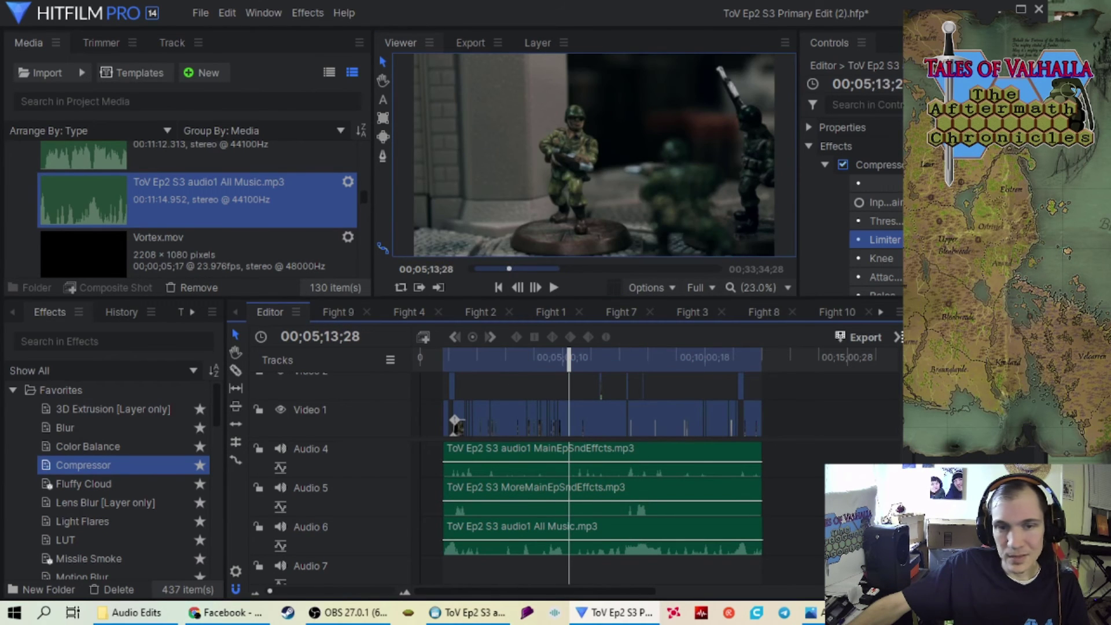
{"action": "scroll", "coordinate": [579, 510], "scroll_direction": "up", "scroll_amount": 3}
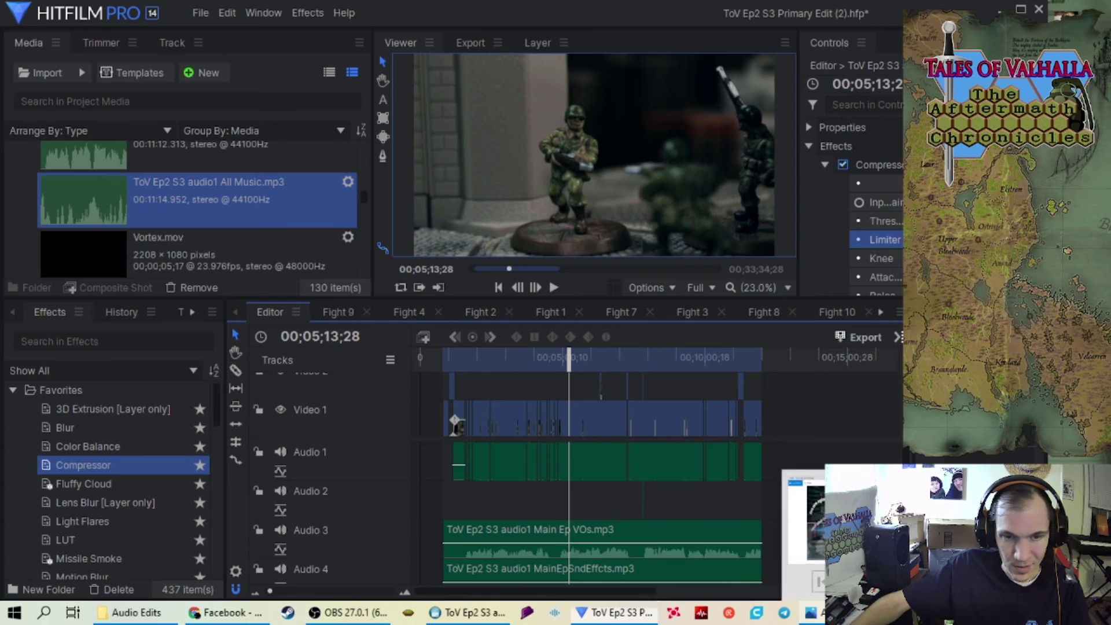
Bring up the Season 3 Twitch premiere promo image (AddText_08-24-01.47.21.jpg) in Photos
{"action": "left_click", "coordinate": [811, 612]}
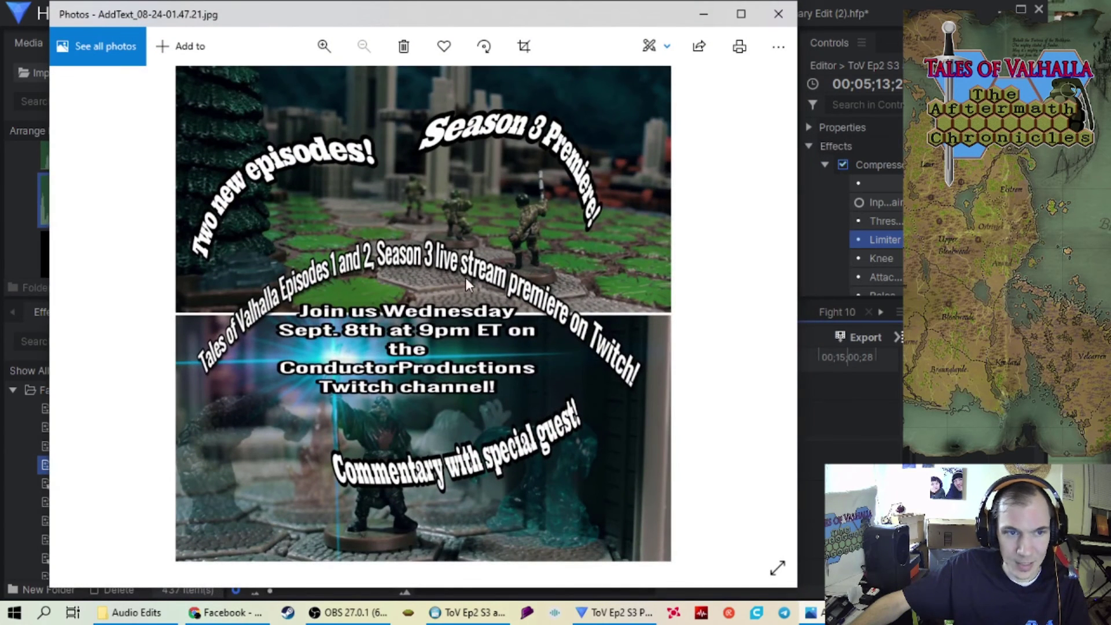